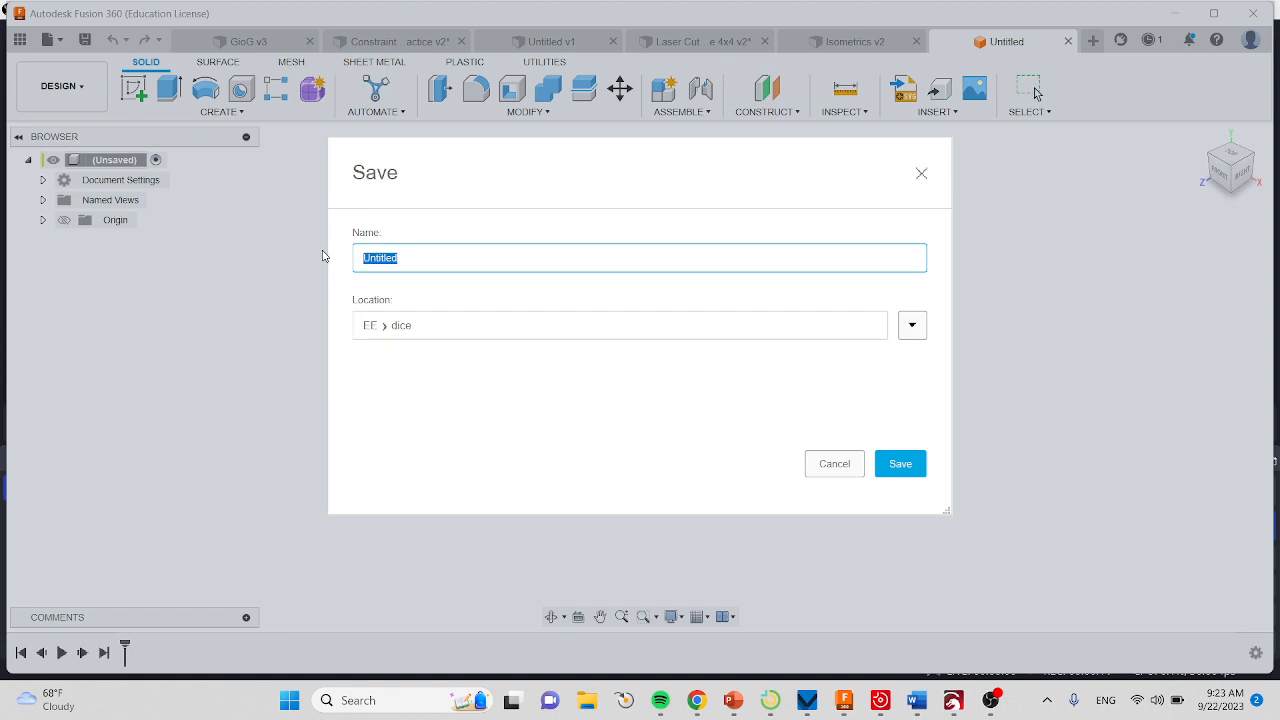
Save the untitled design under the name Isometrics in the EE dice folder.
type("Isometrics")
key("Return")
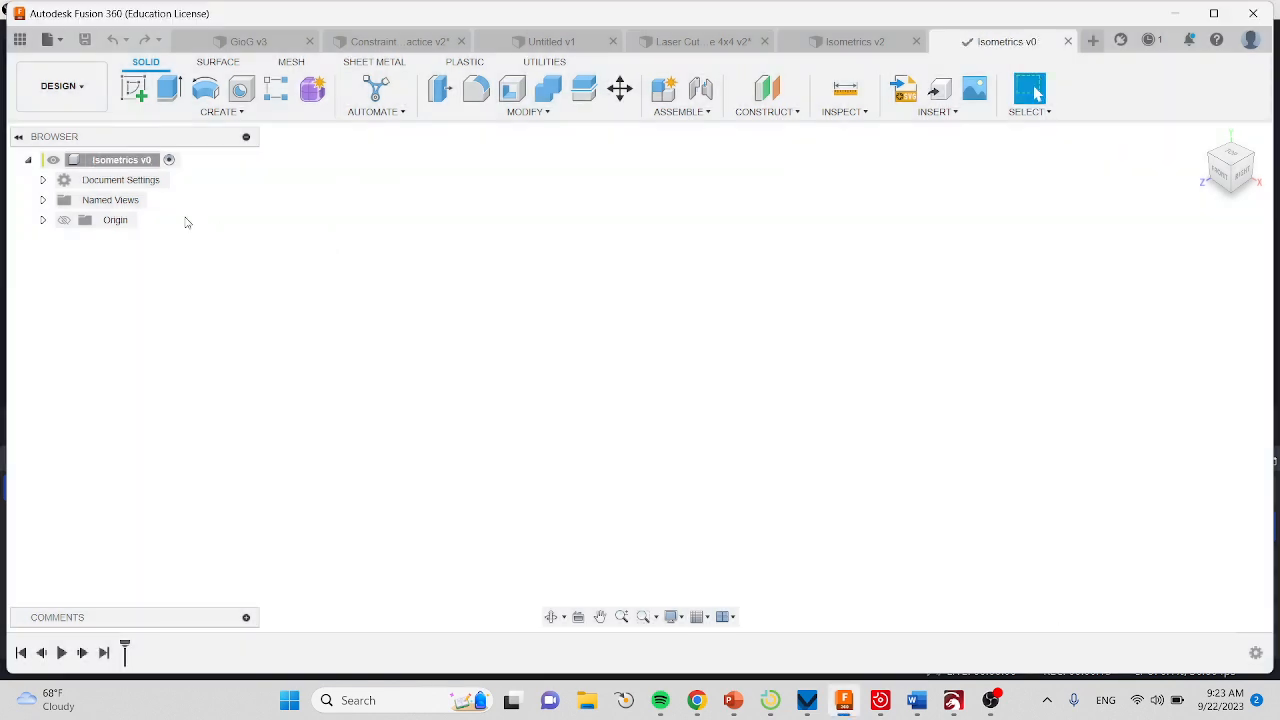
Check the design's unit type in the document settings and leave the unit settings without making a change.
left_click(42, 179)
mouse_move(139, 204)
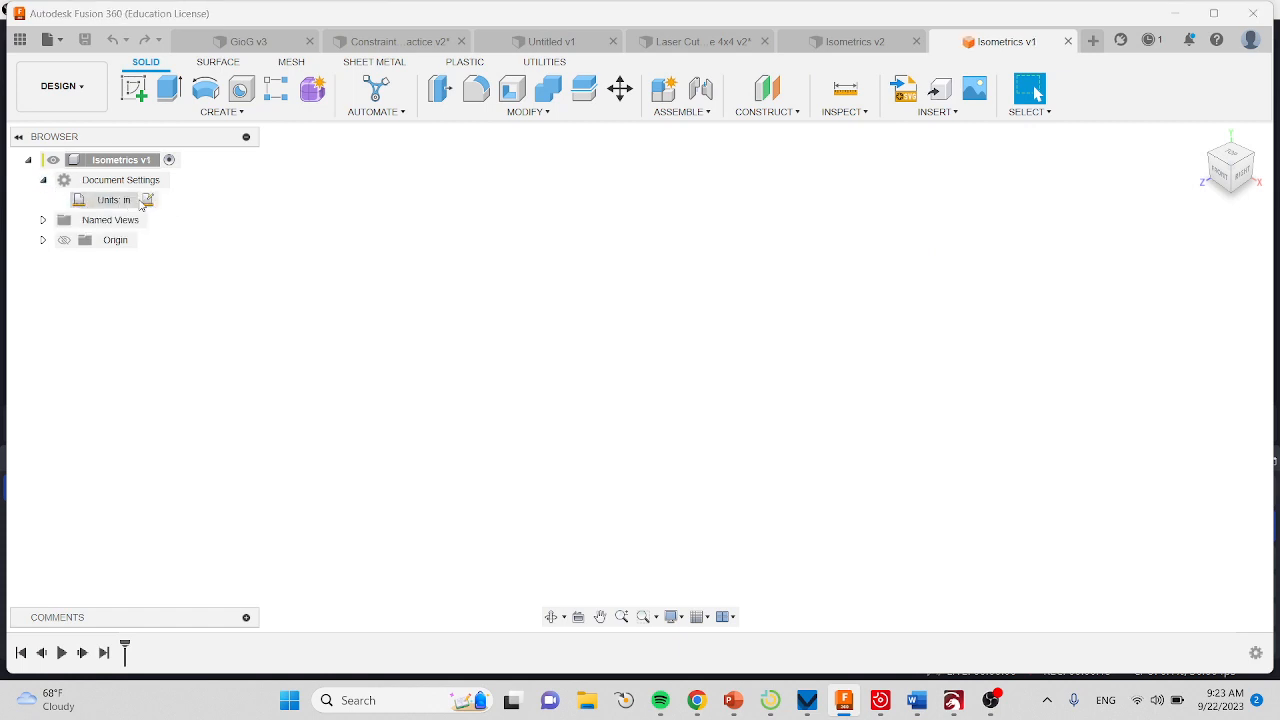
left_click(148, 200)
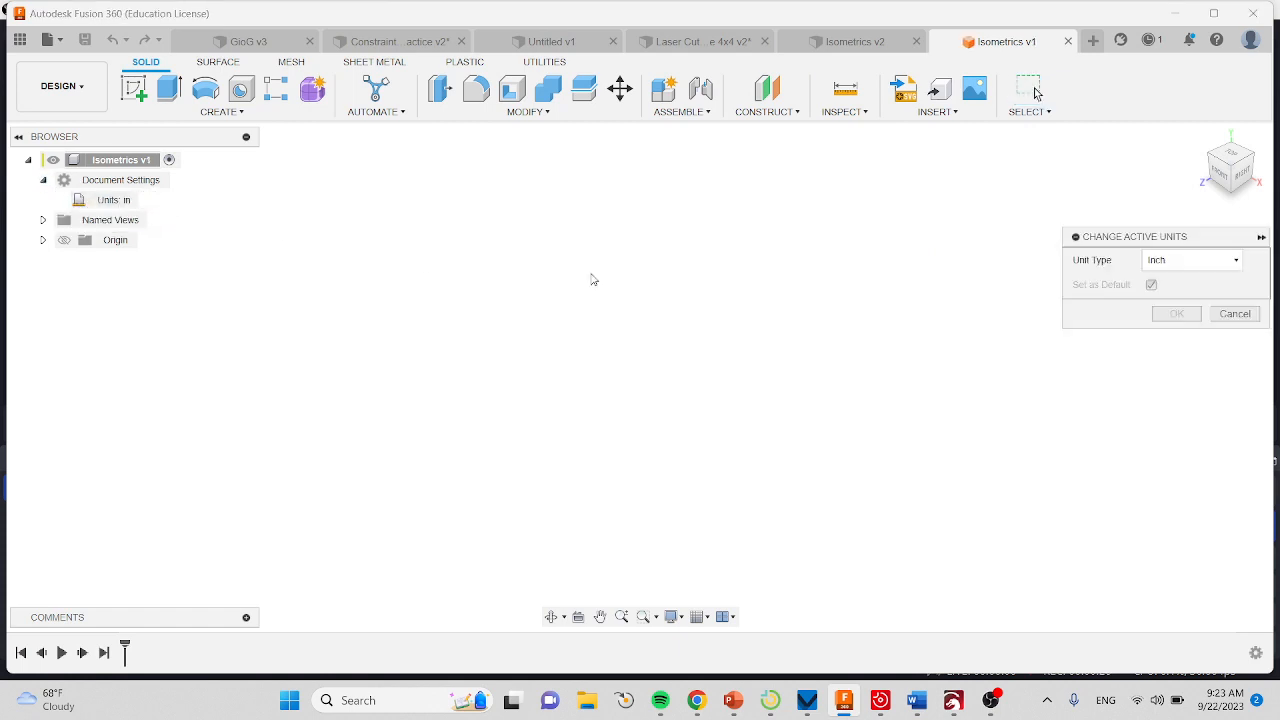
left_click(1209, 259)
left_click(1207, 335)
left_click(1240, 313)
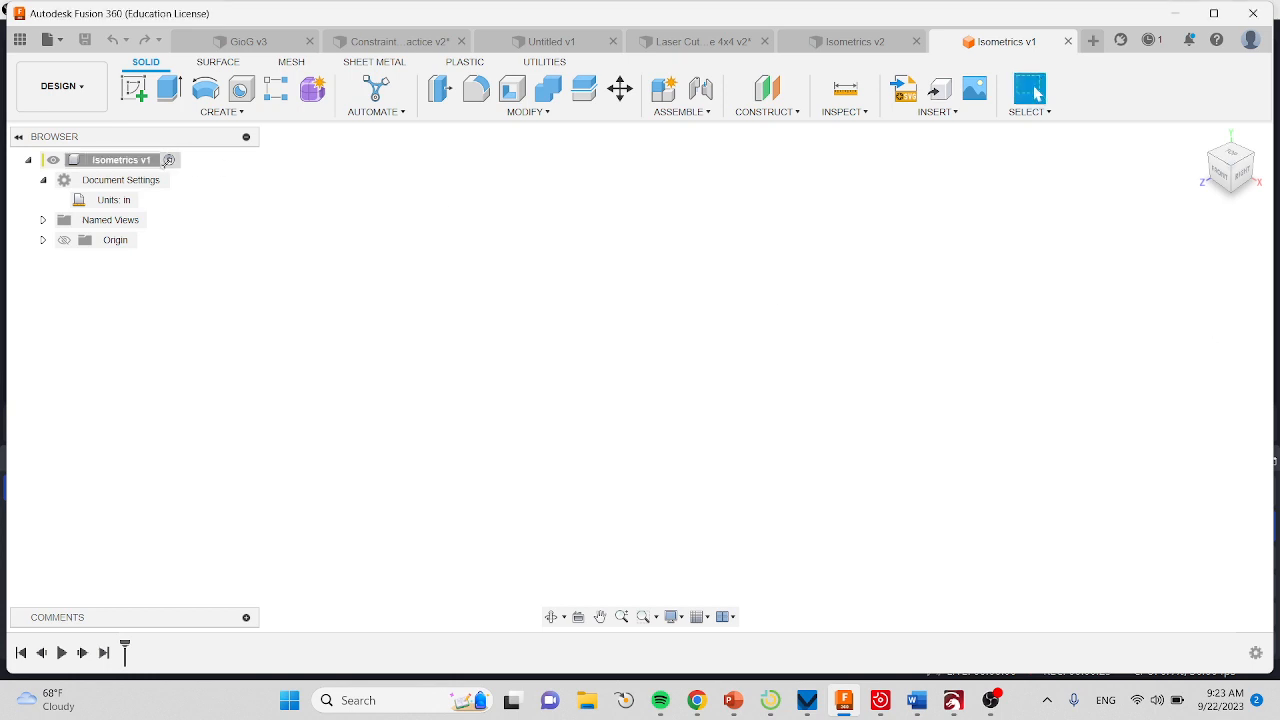
Create a new internal standard component named Iso1 under the top-level assembly and activate it.
left_click(668, 95)
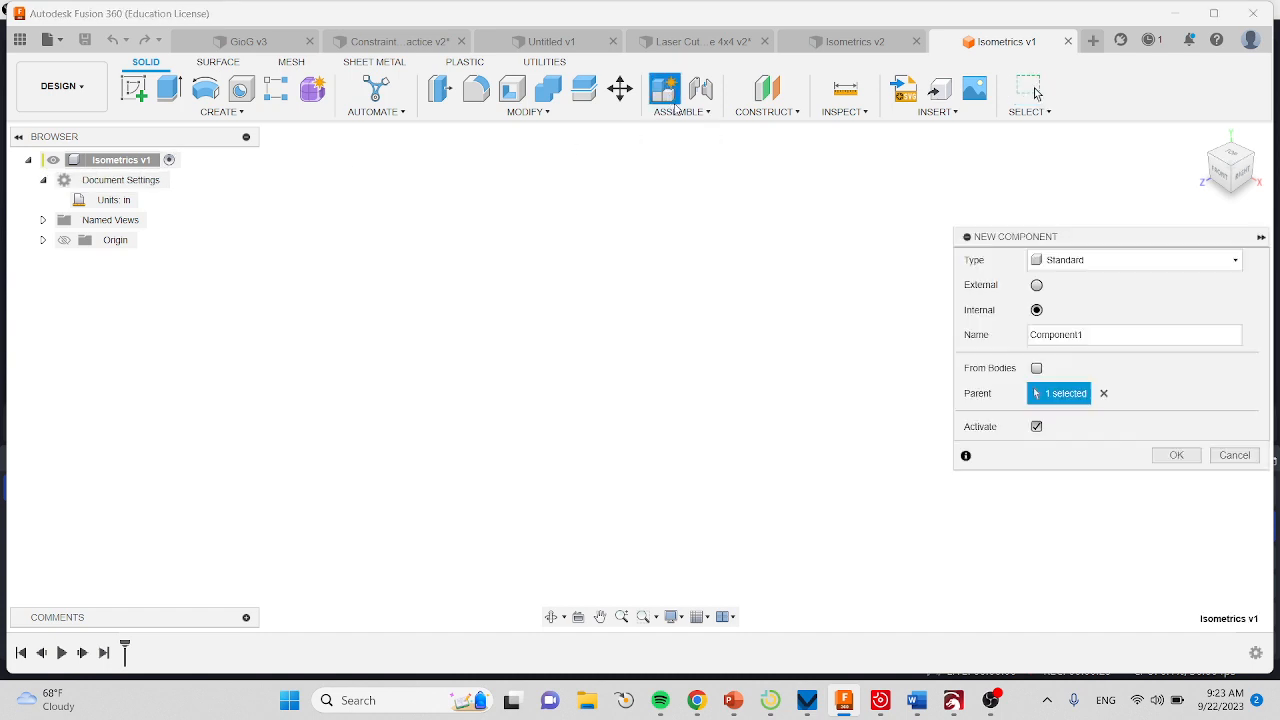
left_click_drag(1086, 338, 975, 343)
type("Iso1")
left_click(1174, 459)
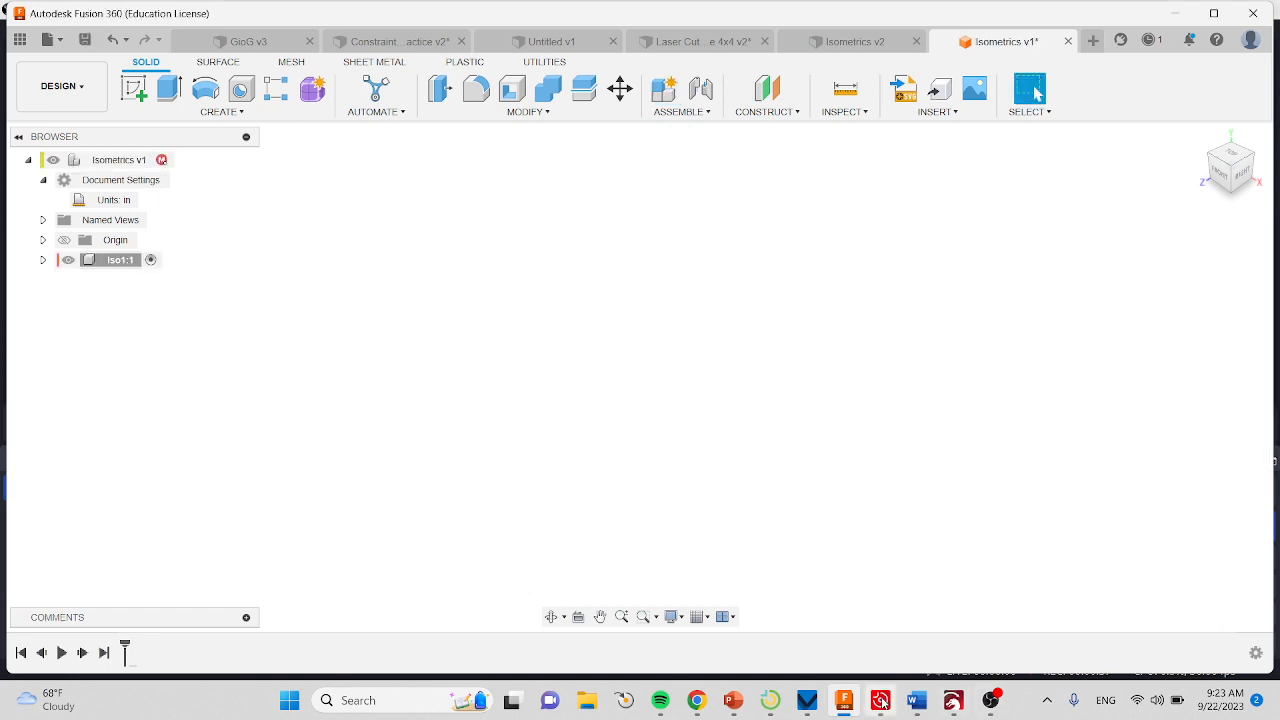
Switch to Chrome and examine the first part's material data, grid spacing and isometric drawing in the practice shapes PDF.
left_click(707, 703)
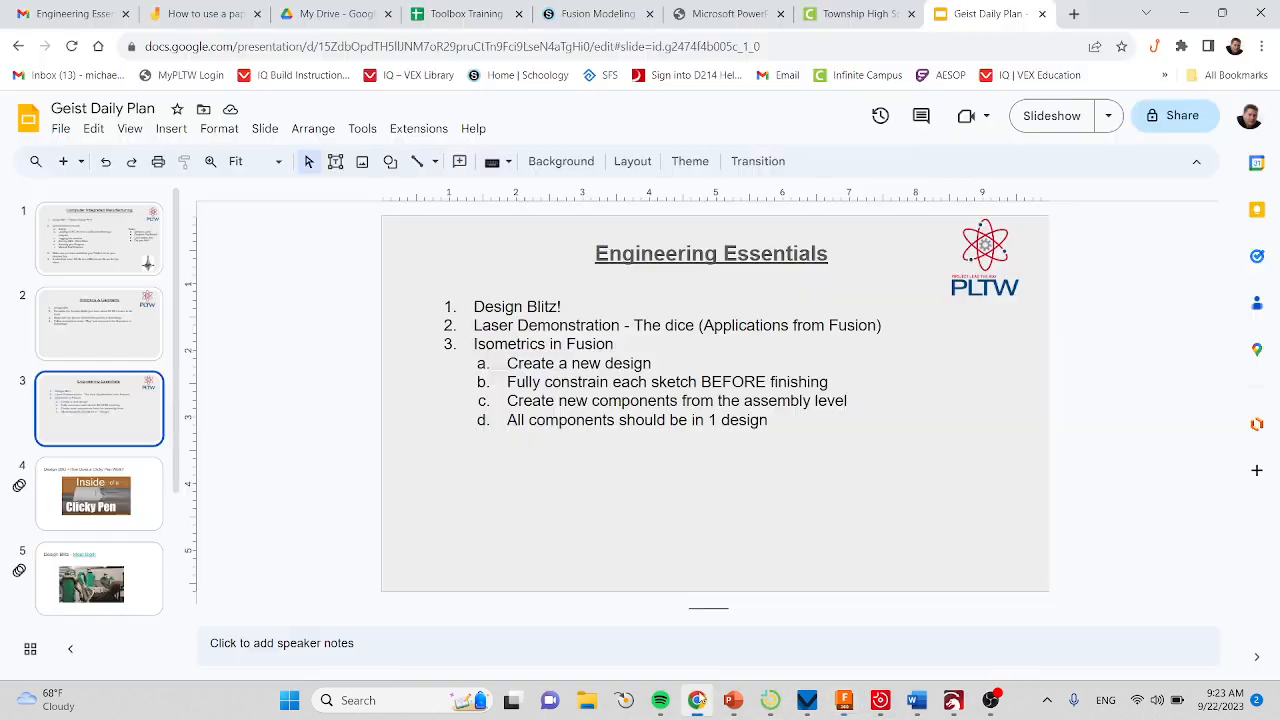
left_click(712, 13)
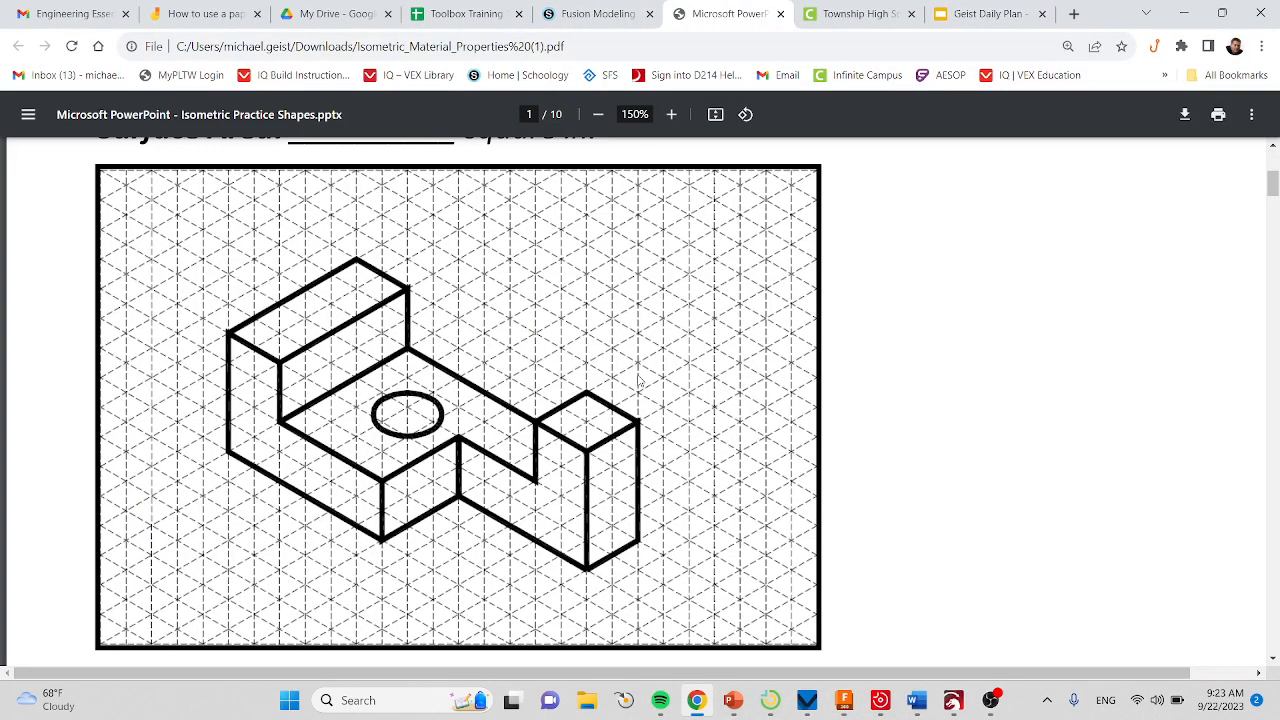
scroll(640, 381, "up", 5)
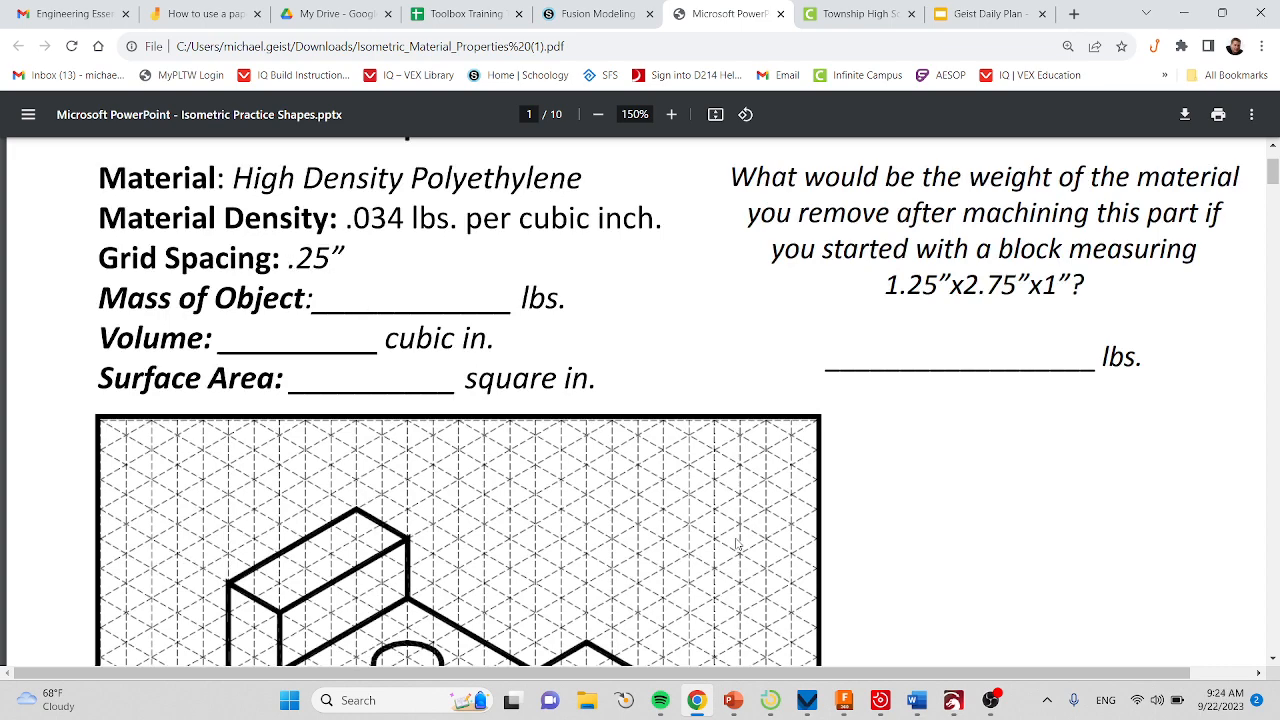
scroll(737, 545, "down", 5)
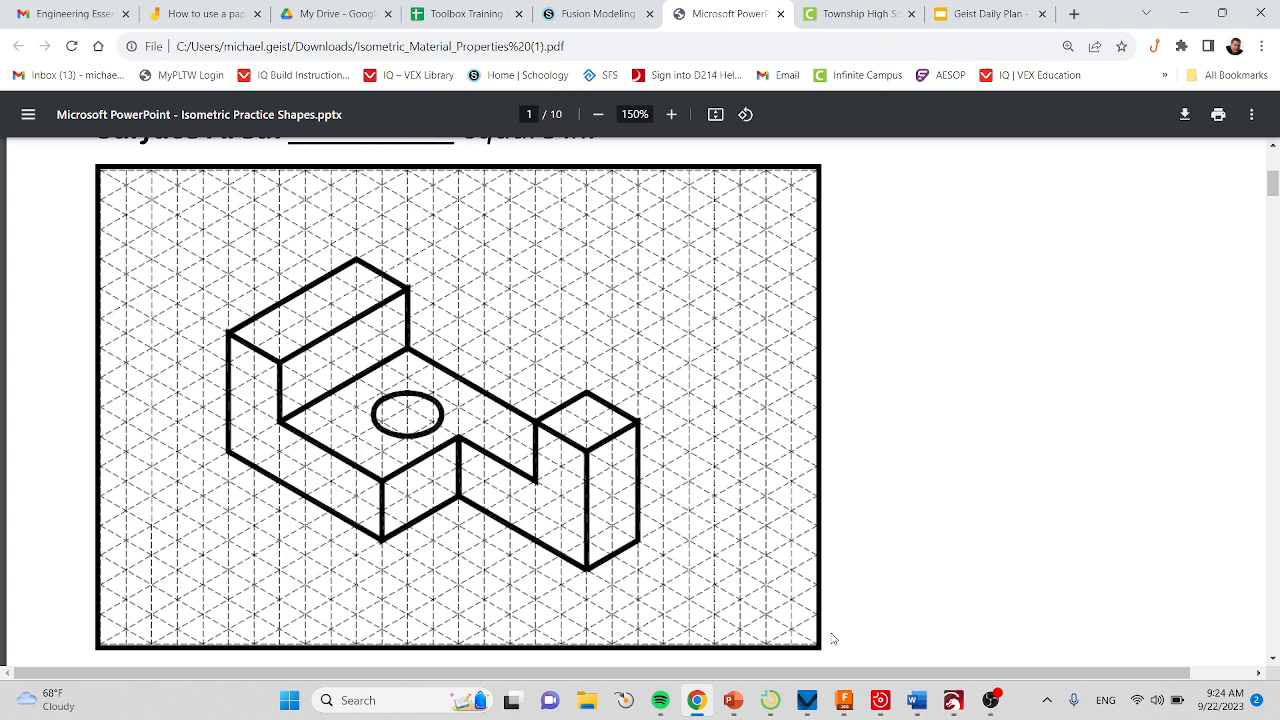
Return to Fusion 360 and sketch a rectangle about 2.40 by 1.39 in on the front plane, starting at the origin.
left_click(844, 700)
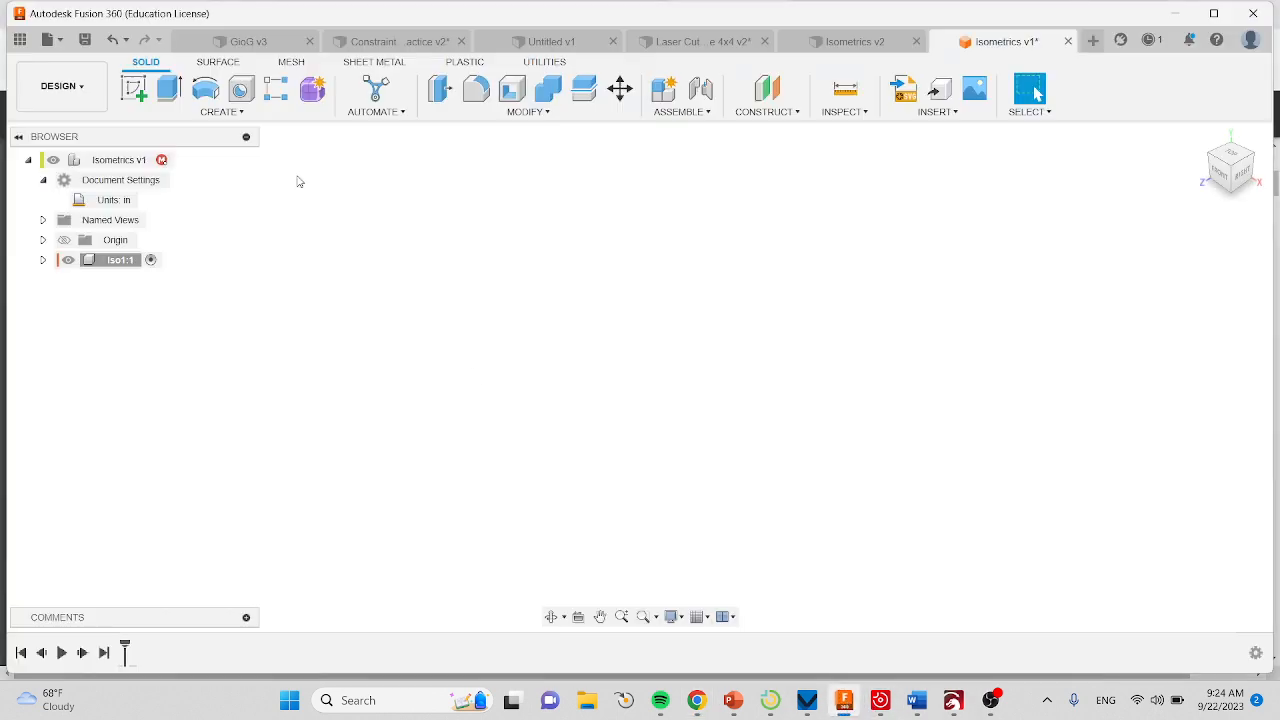
left_click(136, 89)
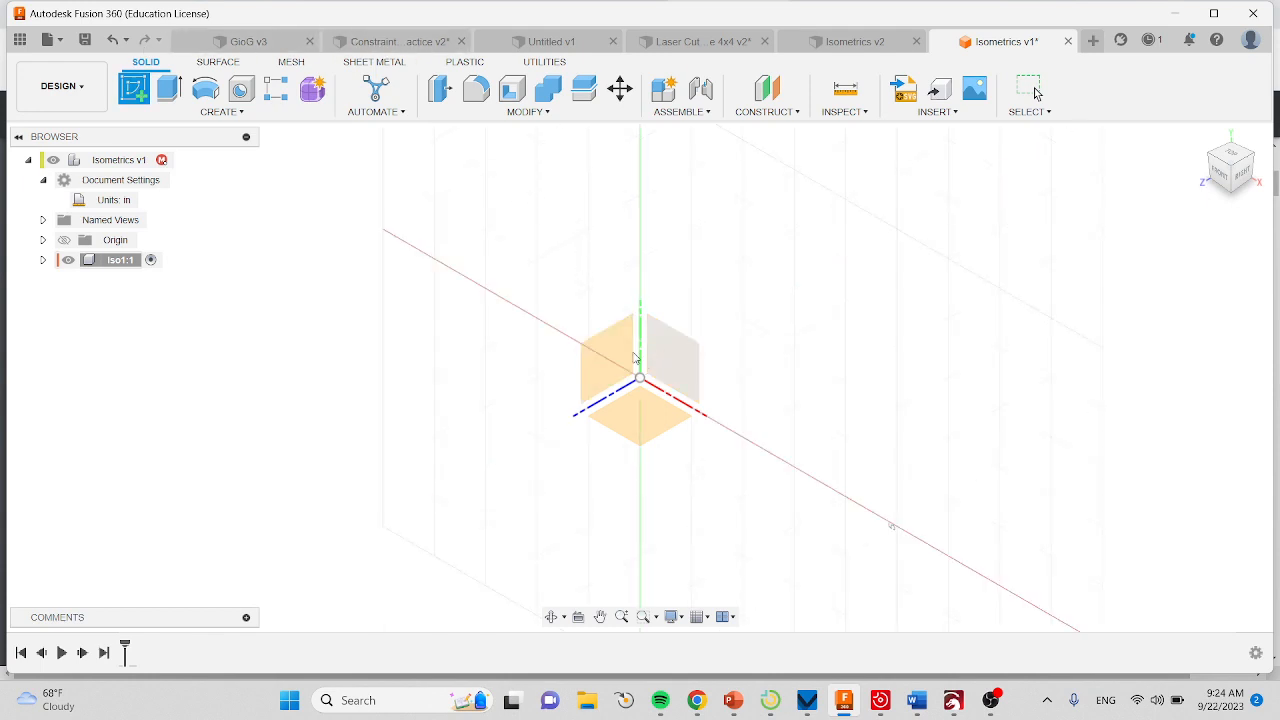
left_click(674, 360)
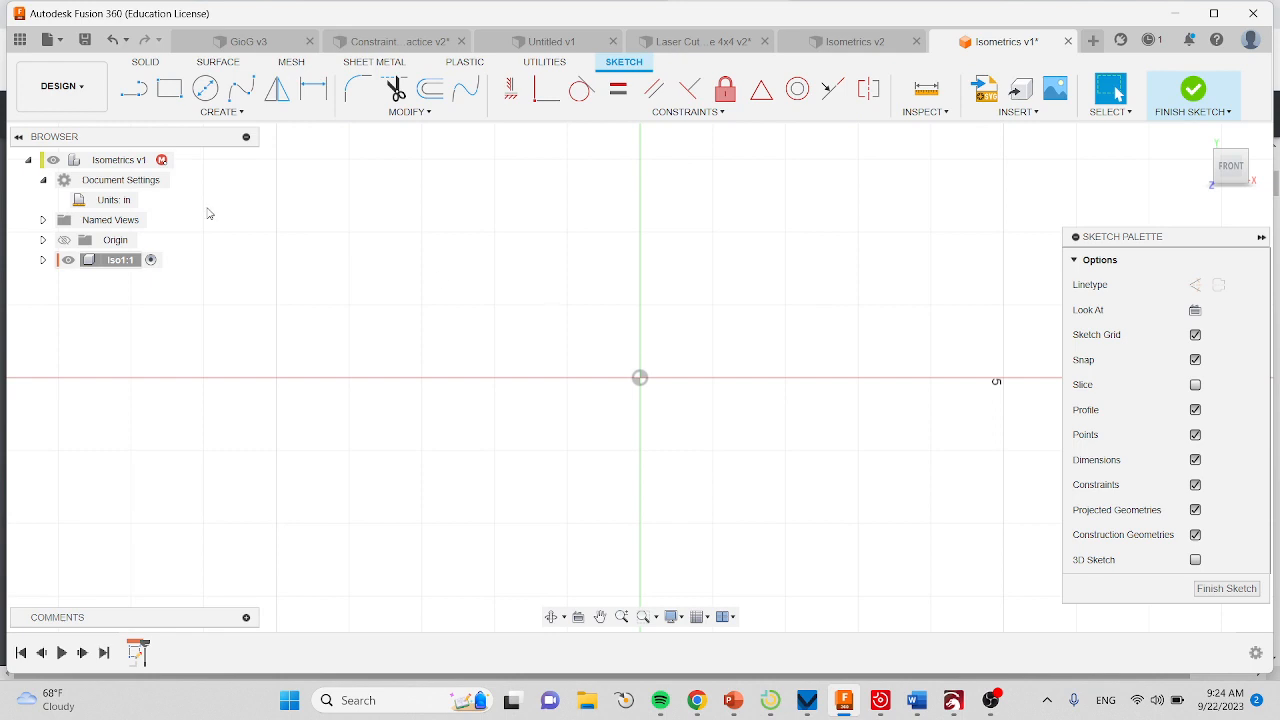
left_click(171, 91)
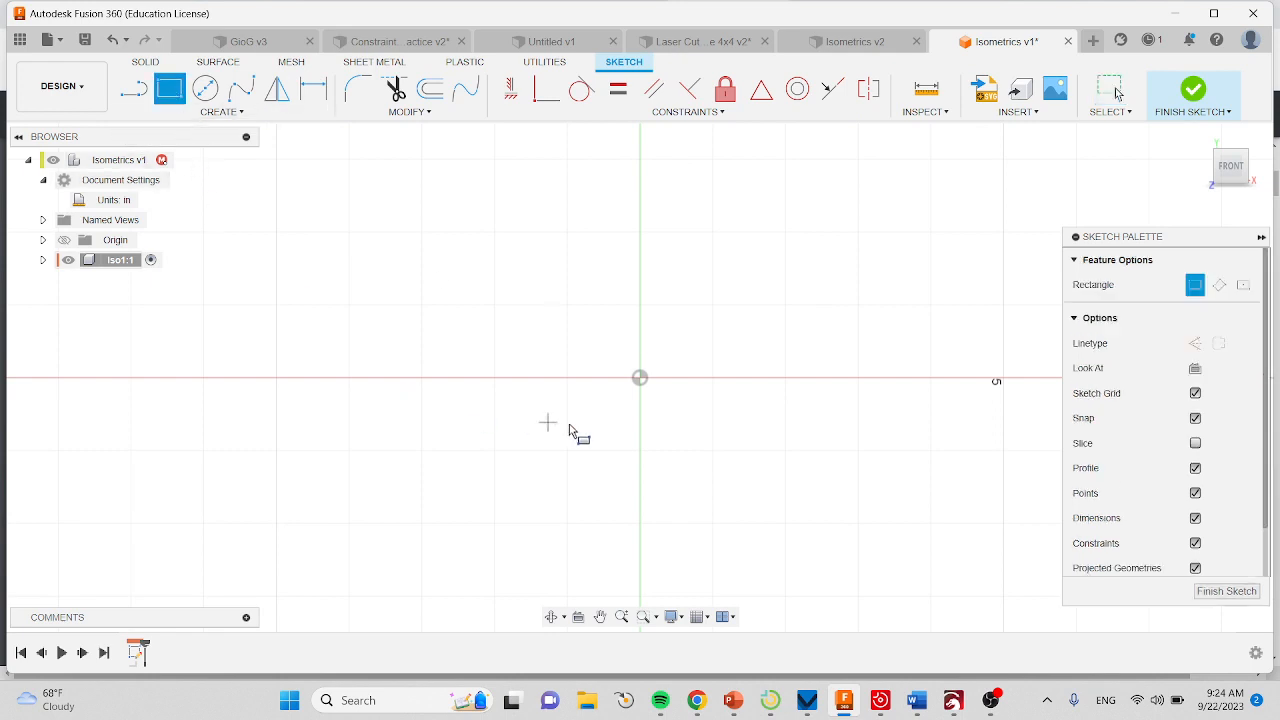
left_click(640, 378)
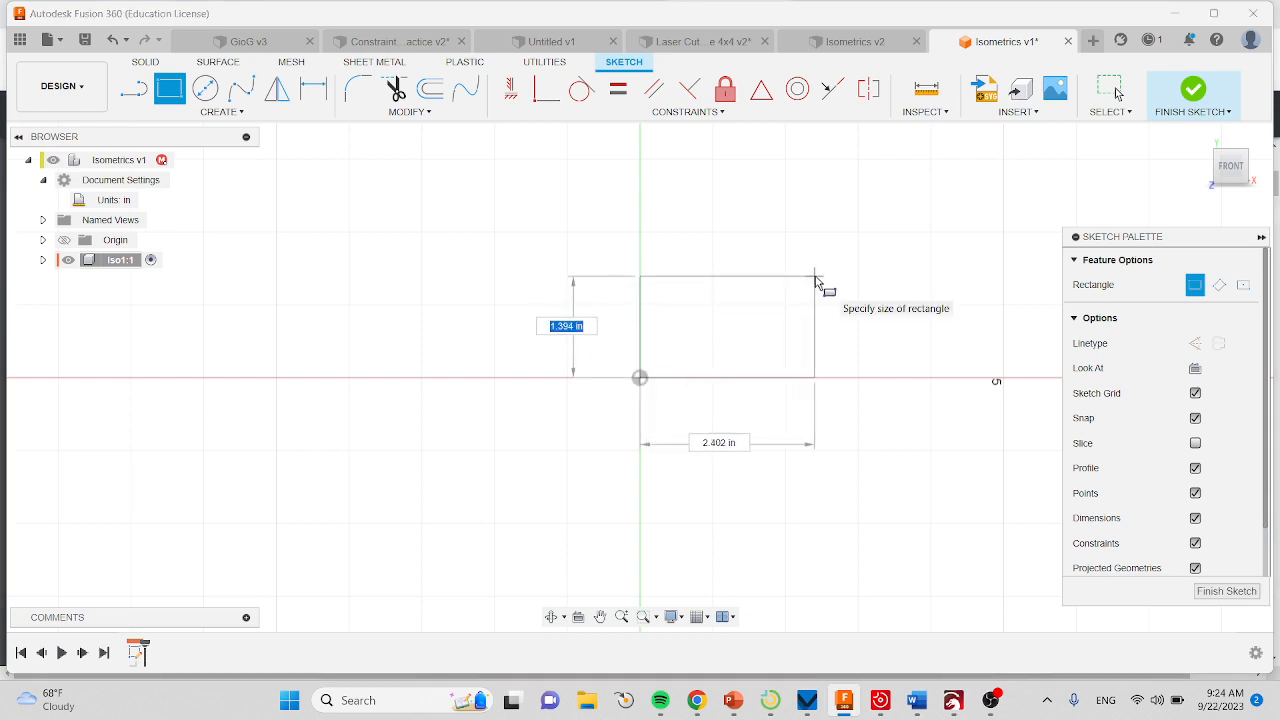
left_click(815, 279)
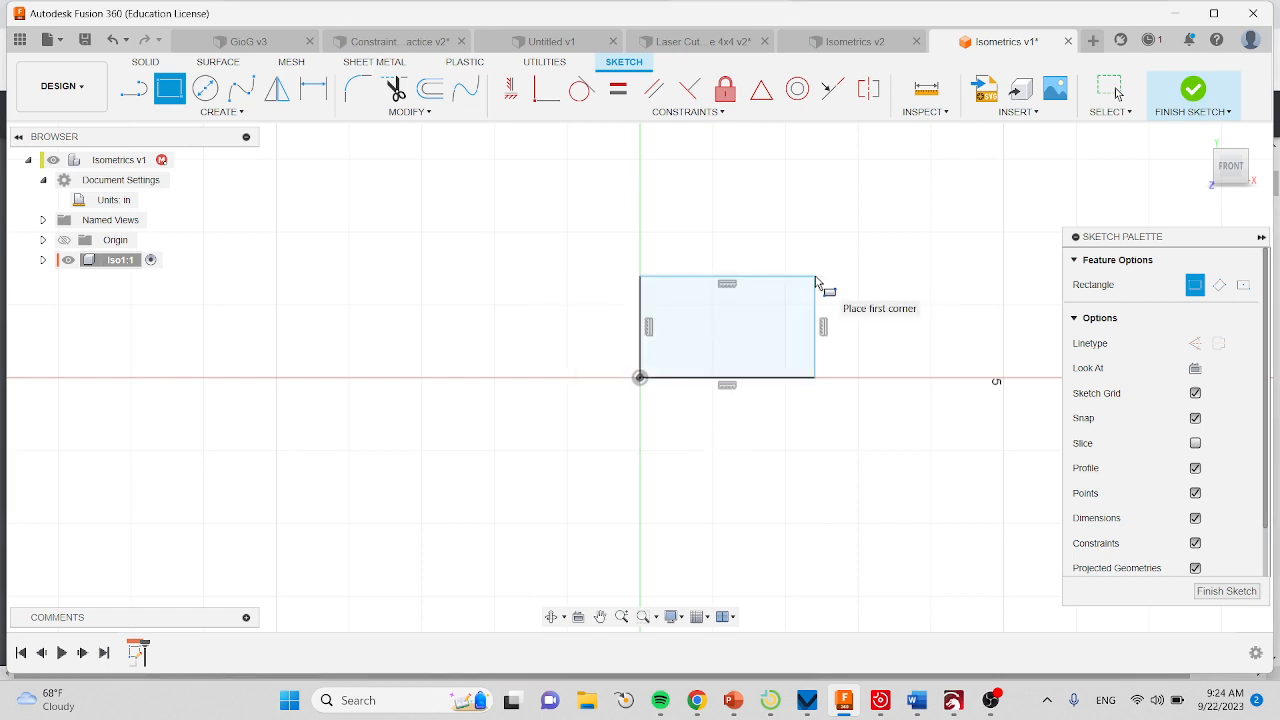
key("Escape")
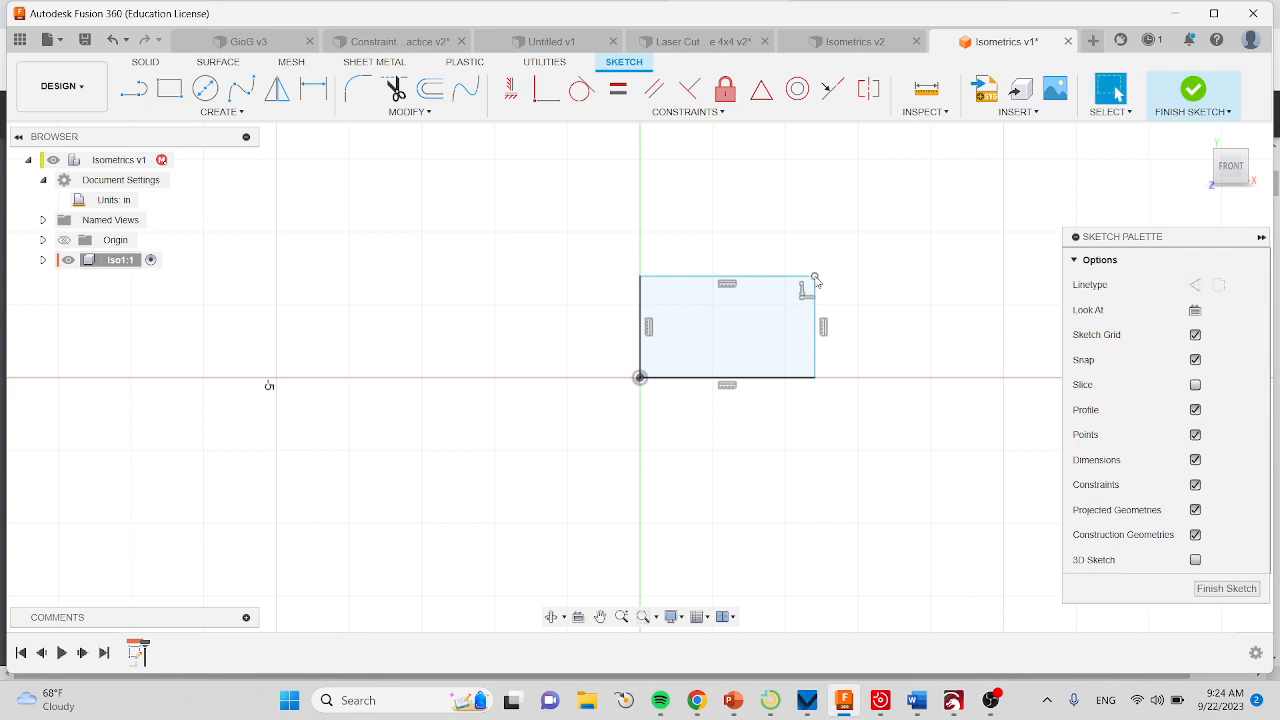
Dimension the rectangle's bottom edge to 2.75 in.
left_click(313, 101)
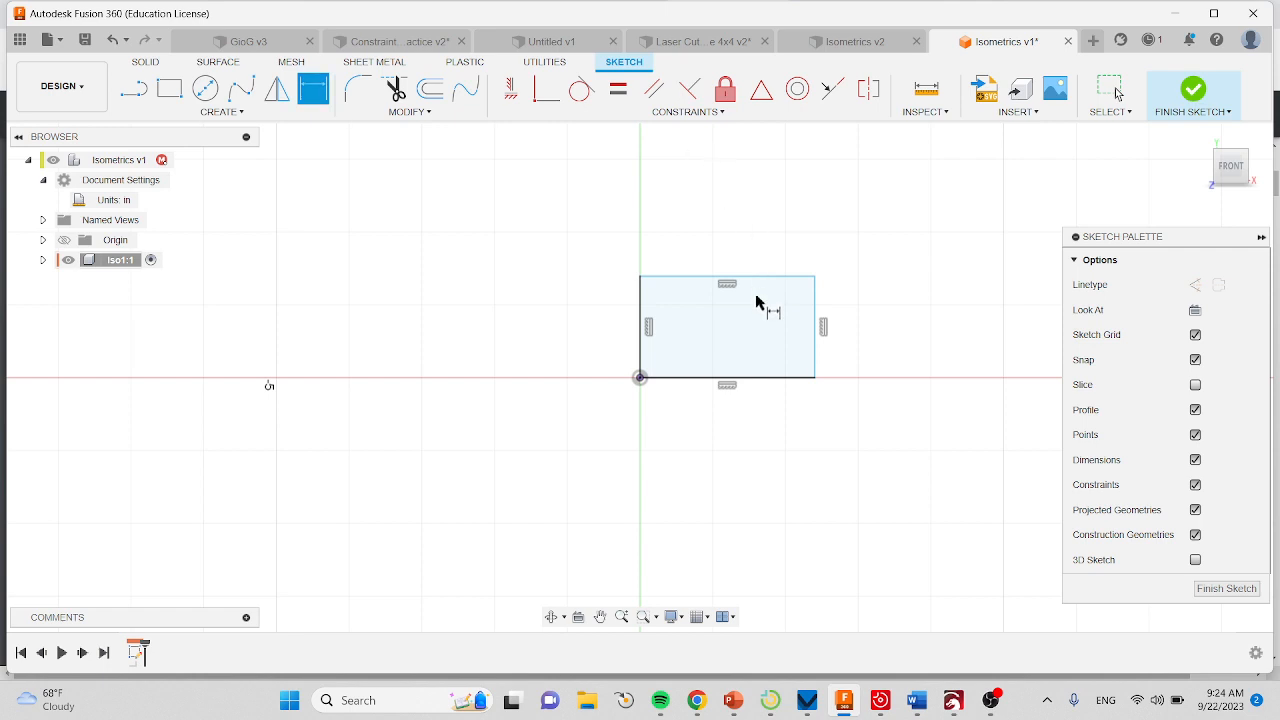
left_click(733, 384)
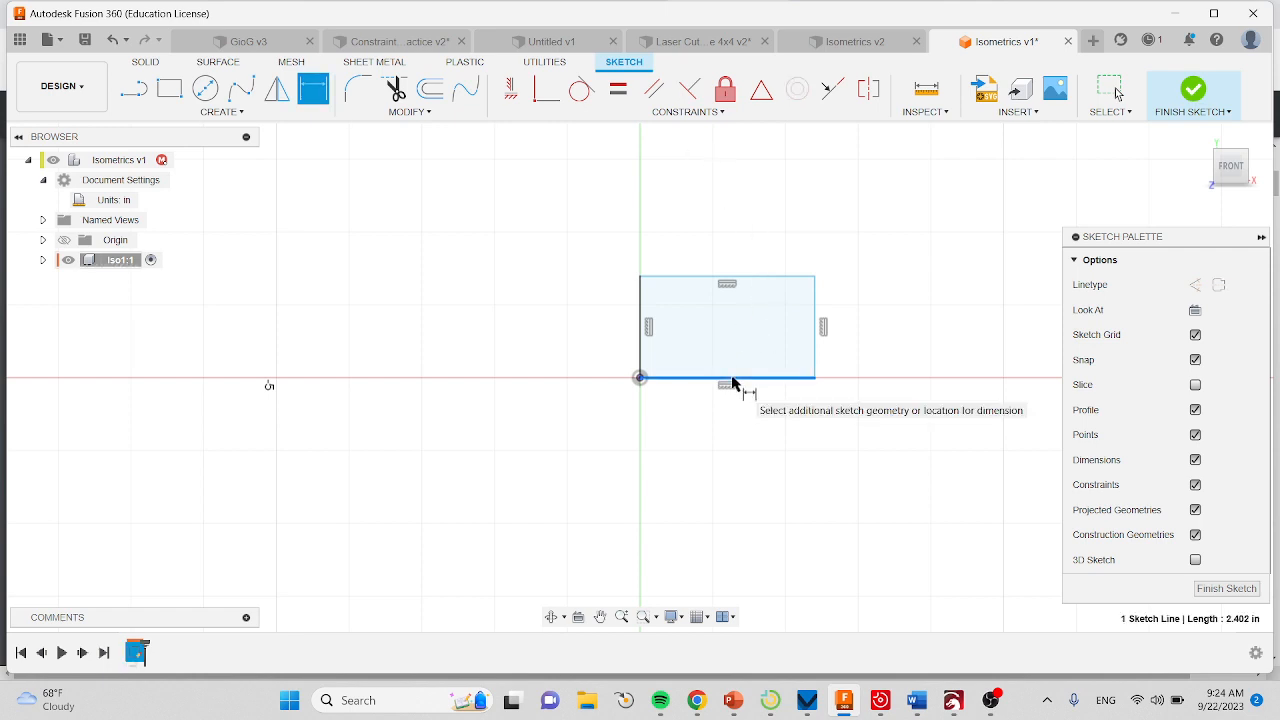
left_click(733, 426)
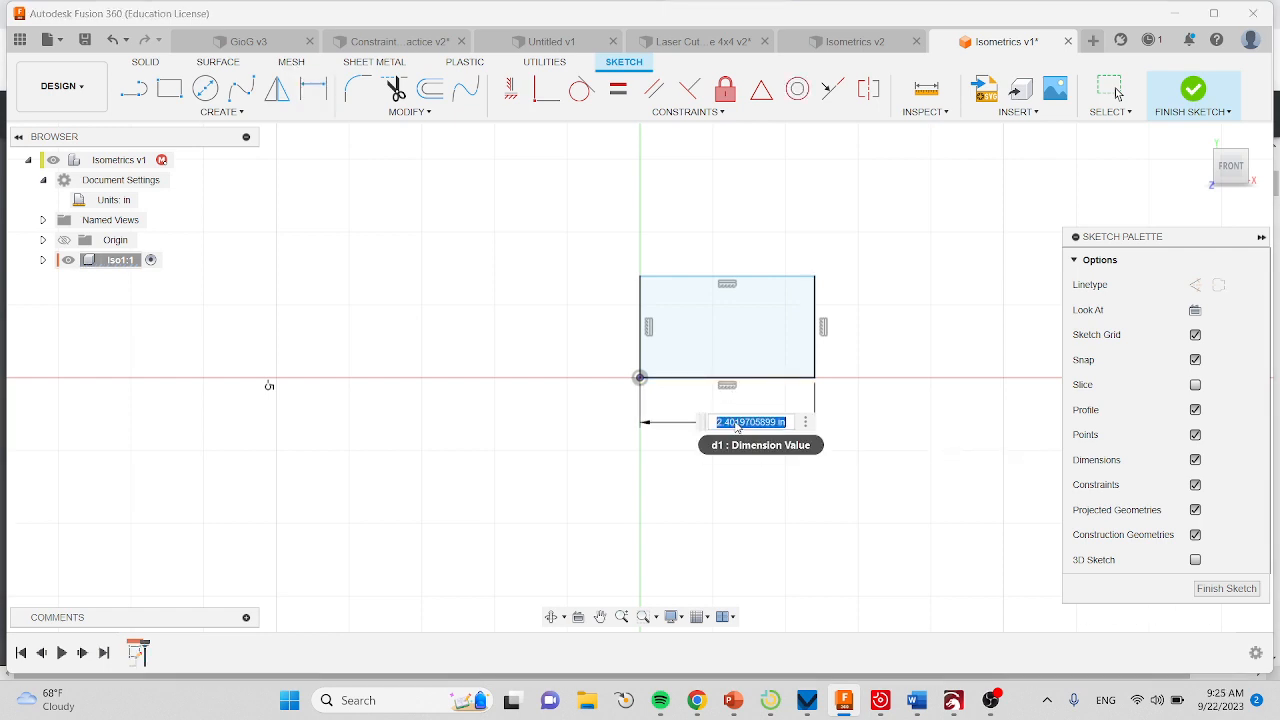
type("11")
type("5")
key("Return")
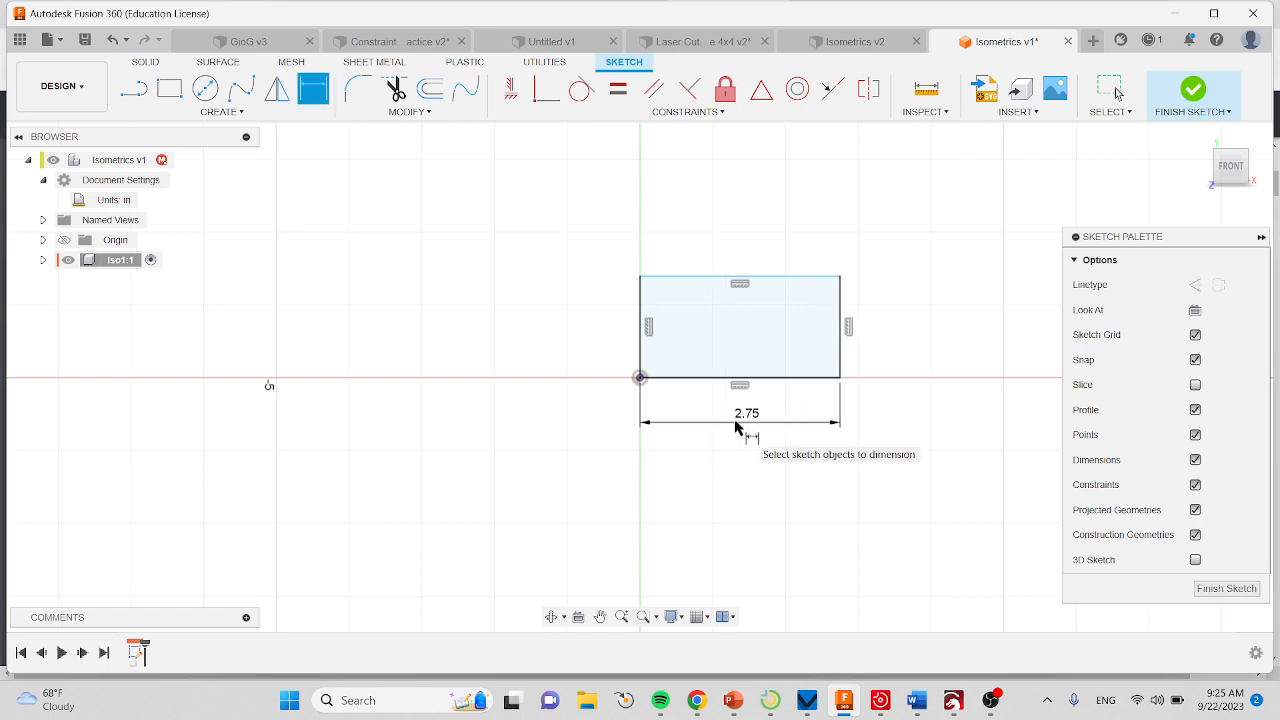
Dimension the rectangle's left edge to 1.00 in.
left_click(640, 330)
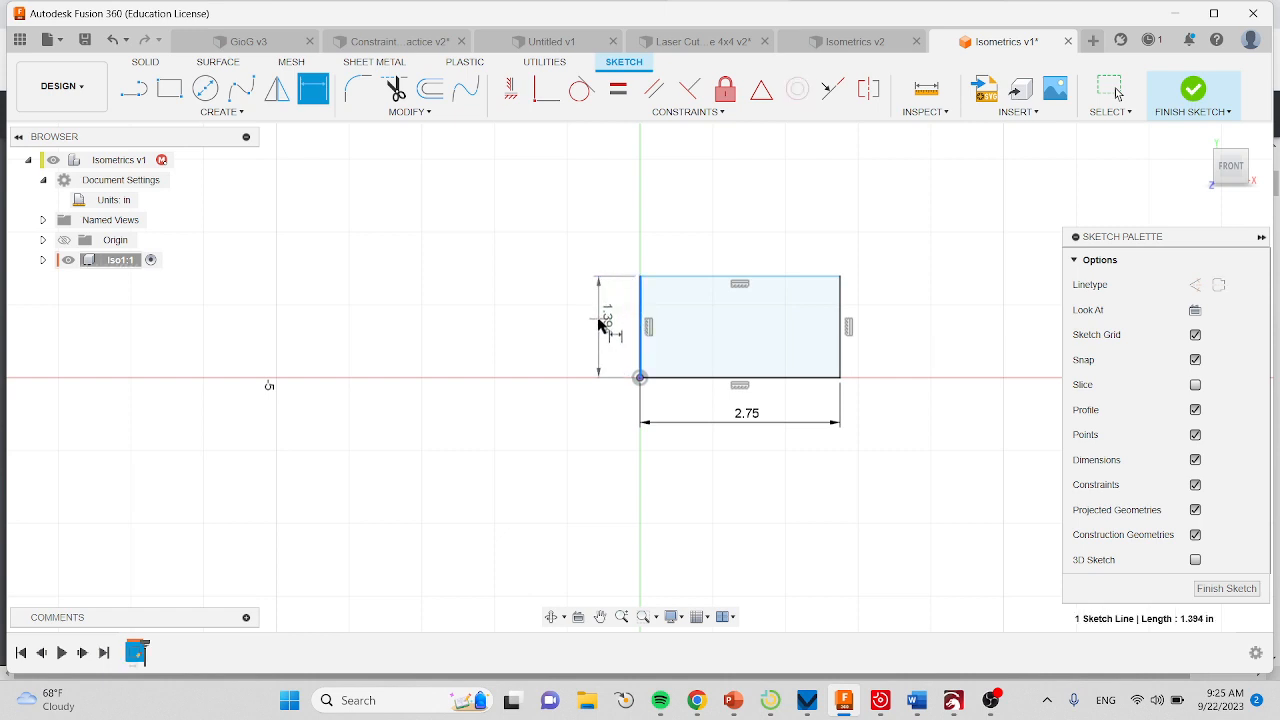
left_click(601, 325)
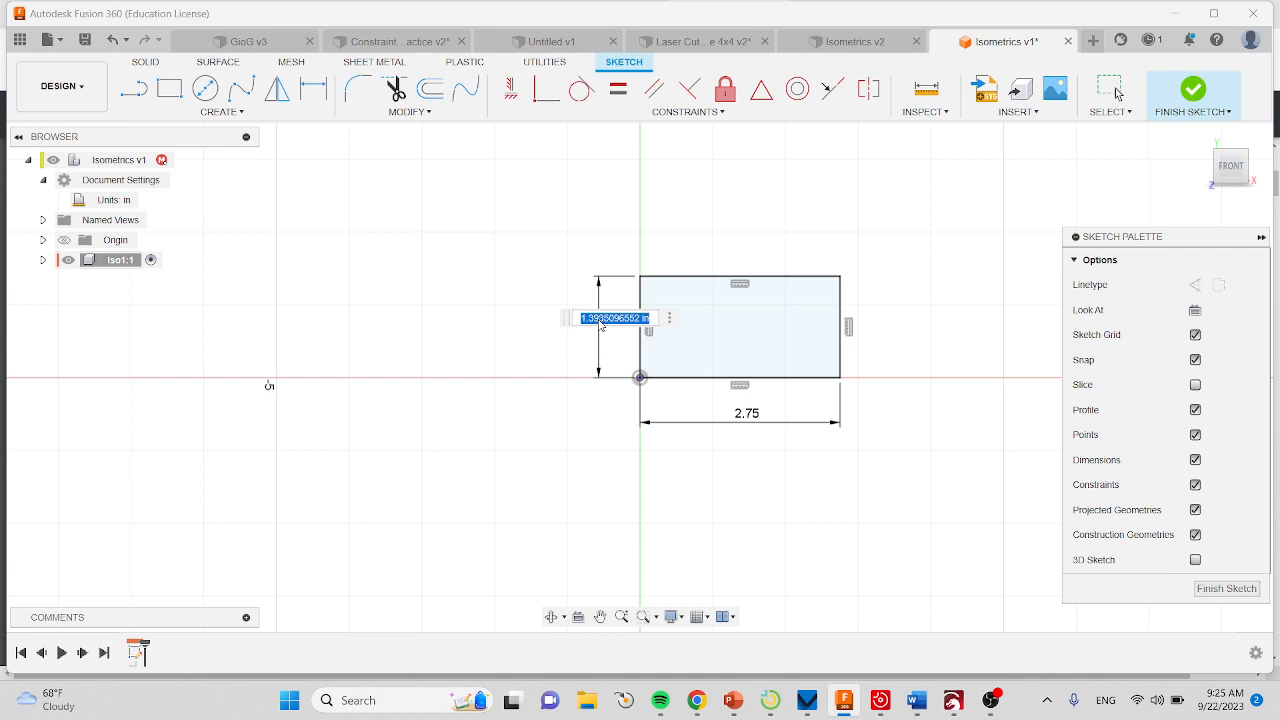
type("4")
type(".25")
key("Return")
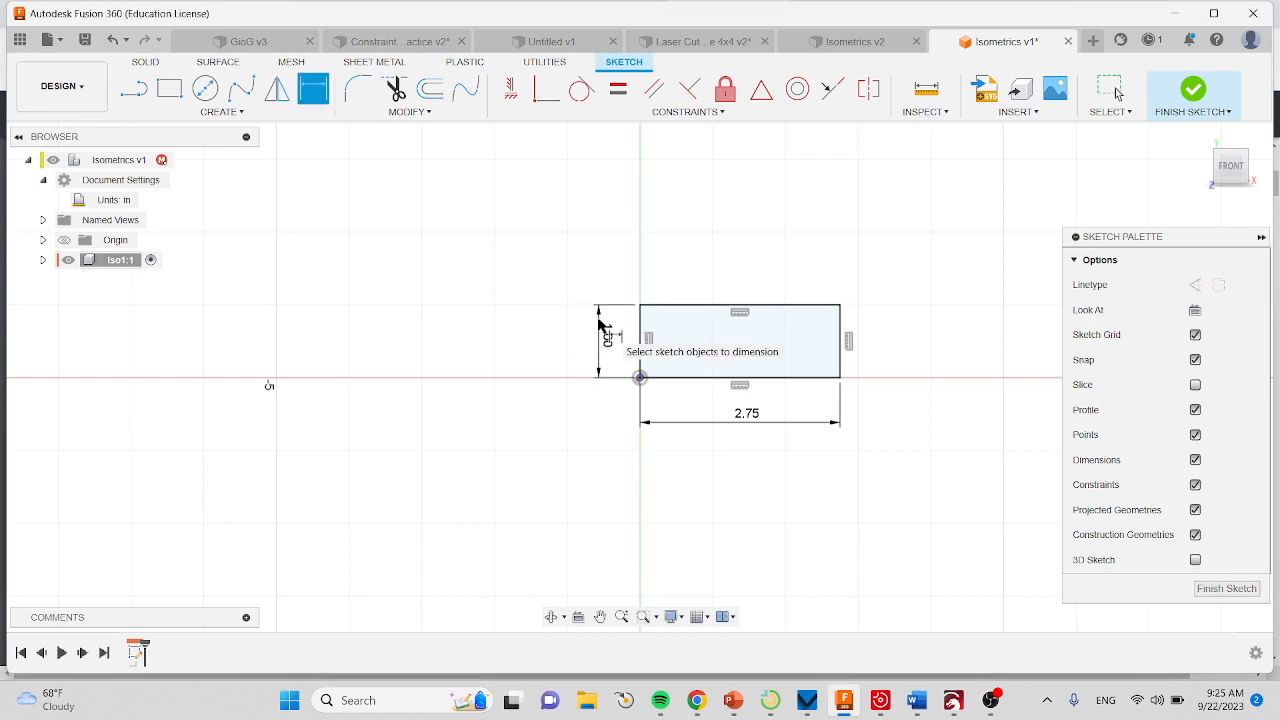
After rechecking the part drawing in Chrome, sketch a rectangle about 1.92 by 0.58 in in Fusion 360, hanging inside from the outer rectangle's top edge.
left_click(697, 700)
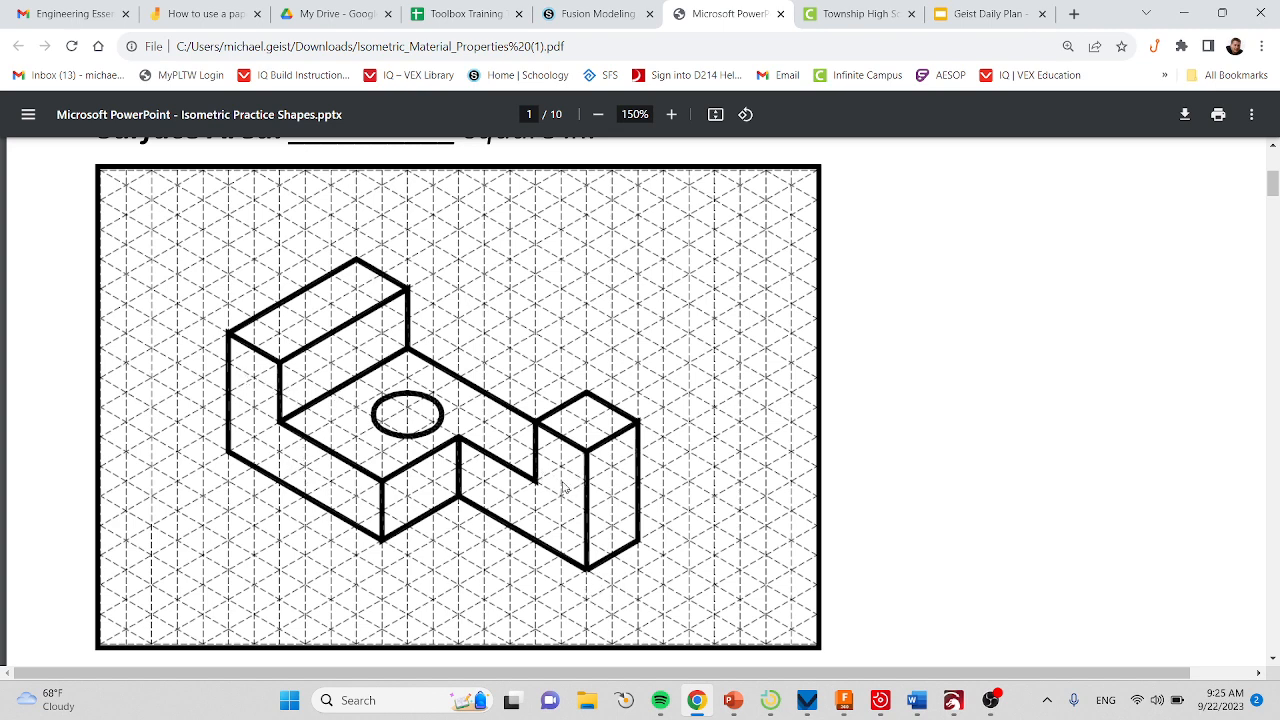
left_click(844, 702)
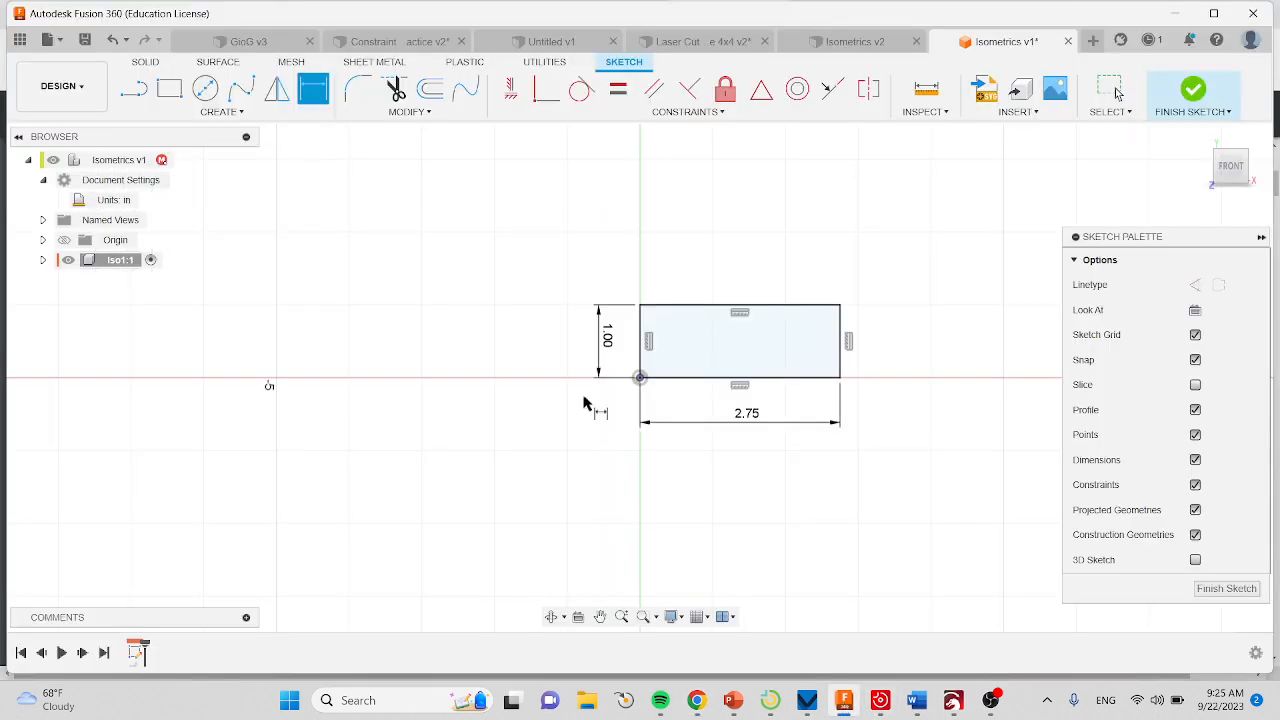
left_click(172, 90)
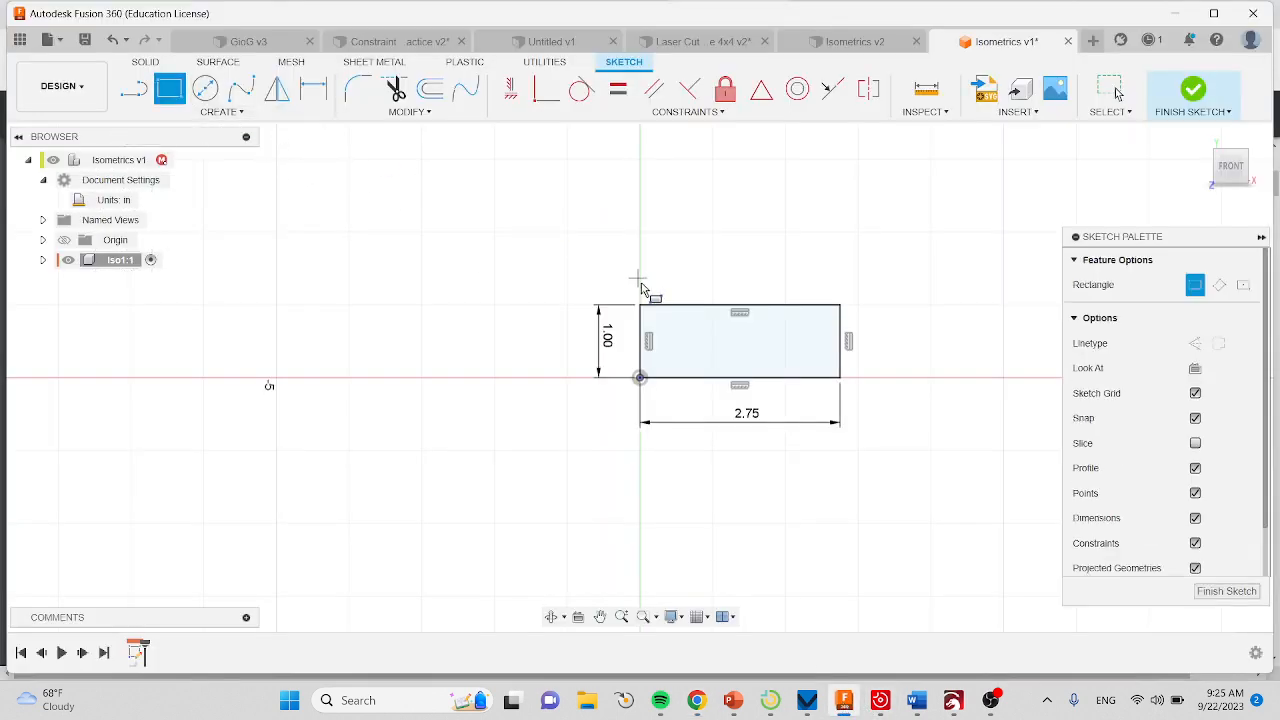
scroll(672, 310, "up", 2)
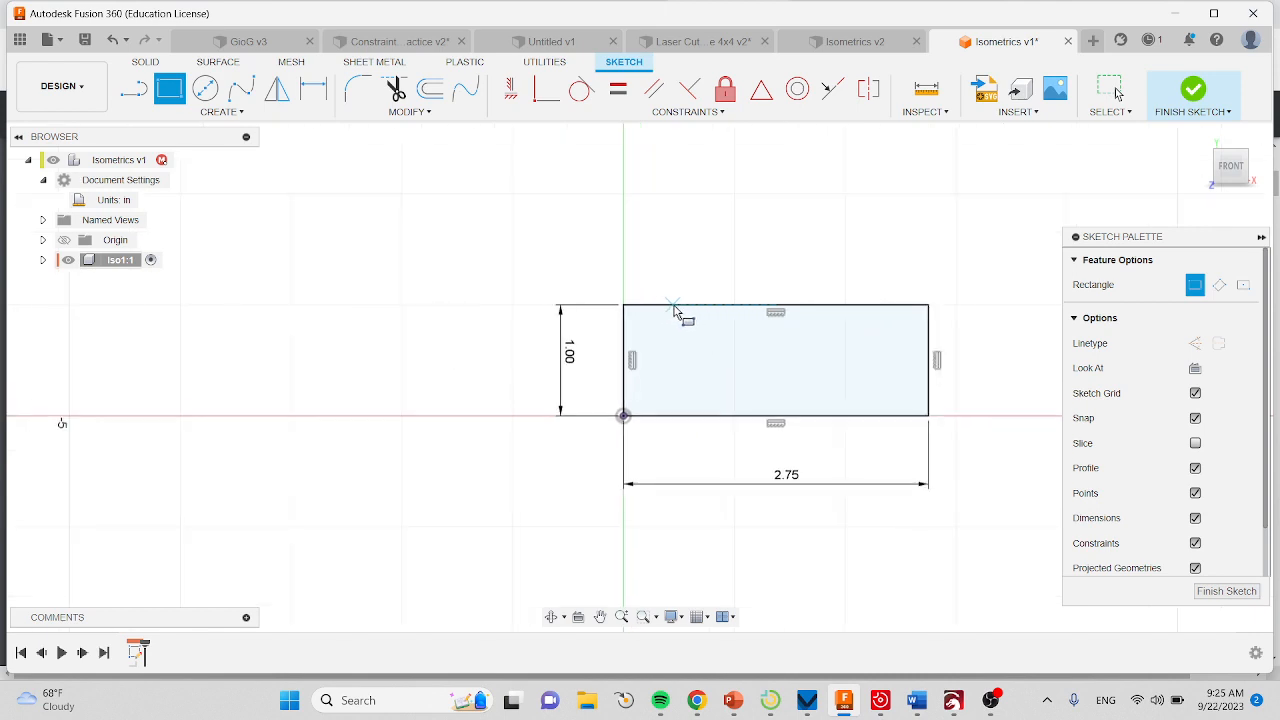
left_click(673, 305)
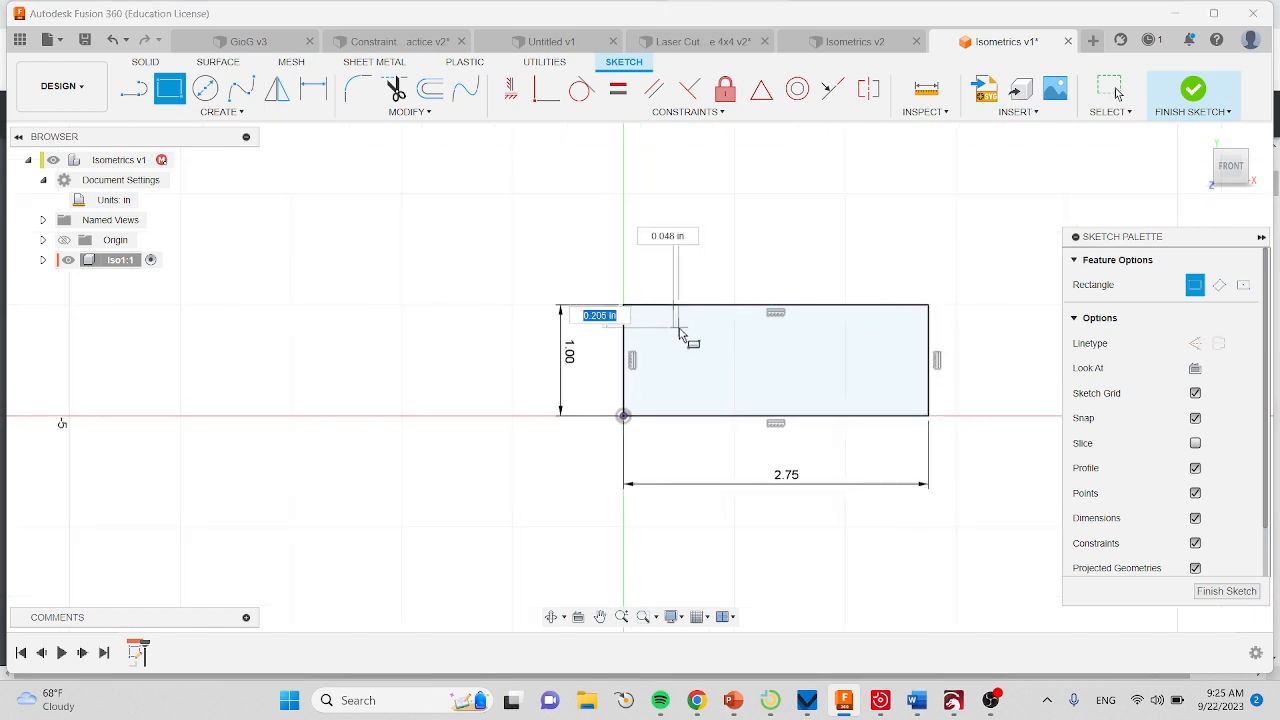
left_click(886, 368)
key("Escape")
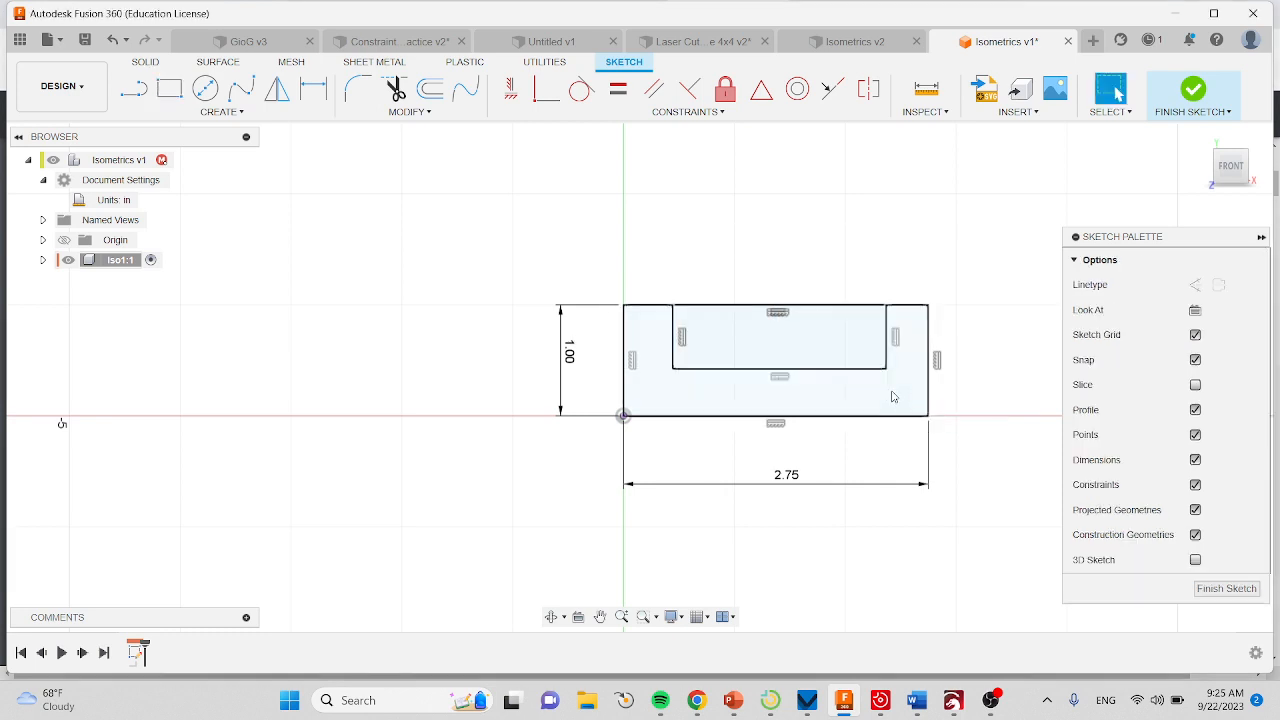
Dimension the gap between the left edges of the outer and inner rectangles to 0.50 in.
left_click(312, 96)
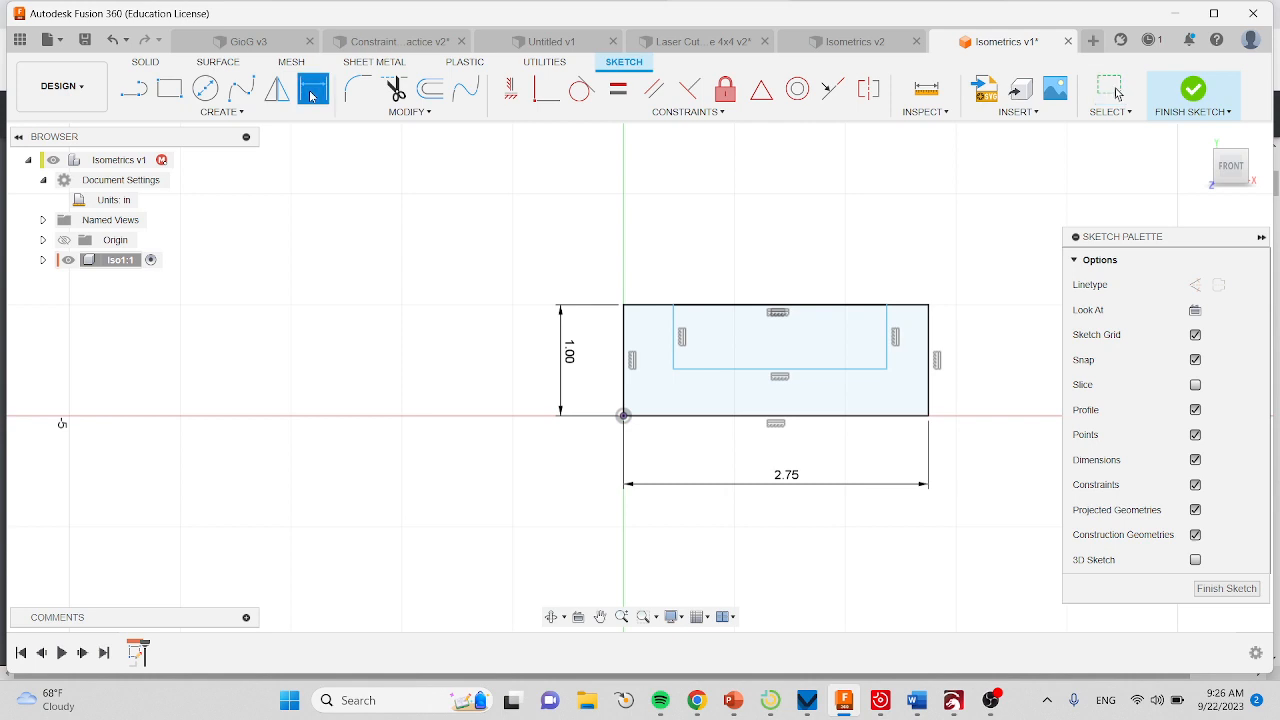
left_click(626, 345)
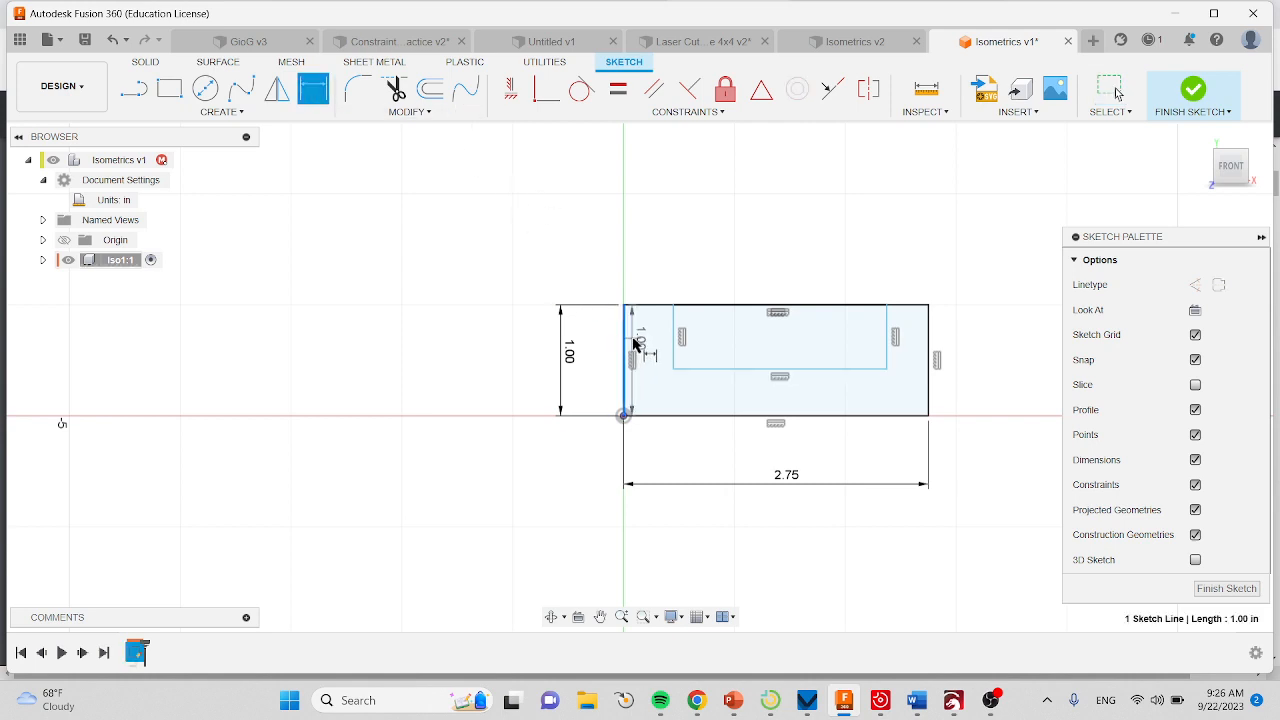
left_click(675, 349)
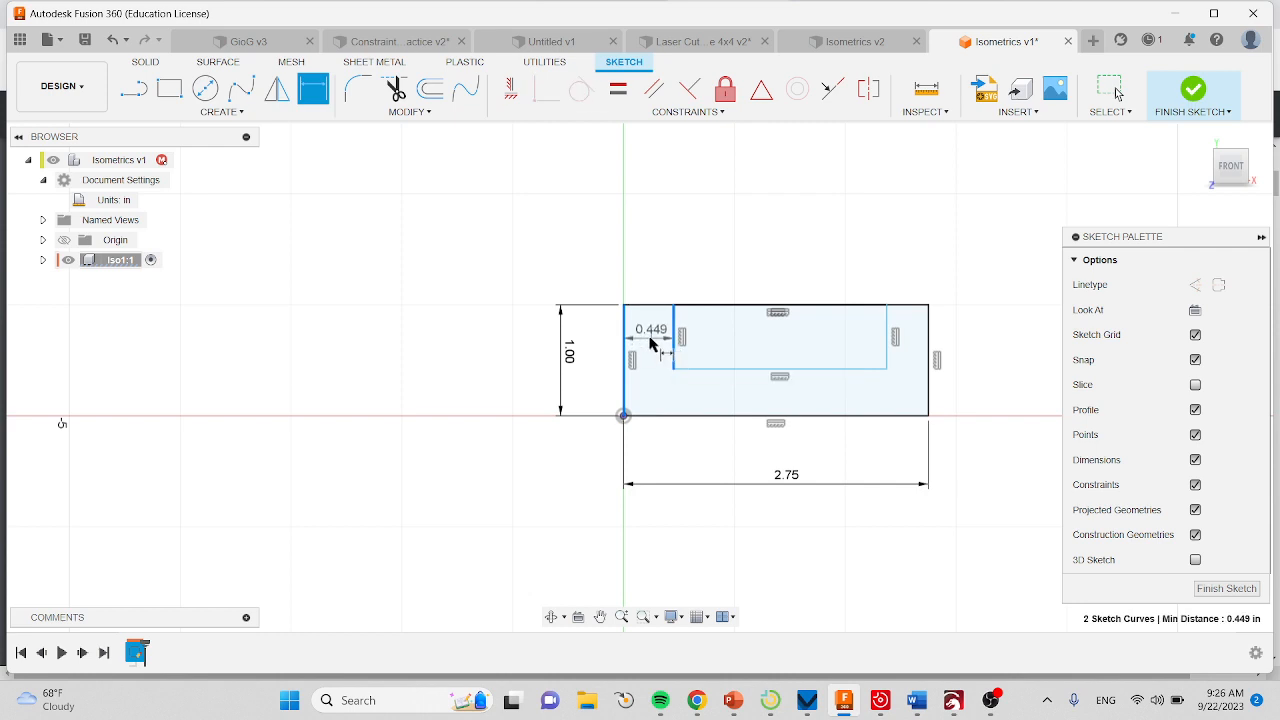
left_click(652, 346)
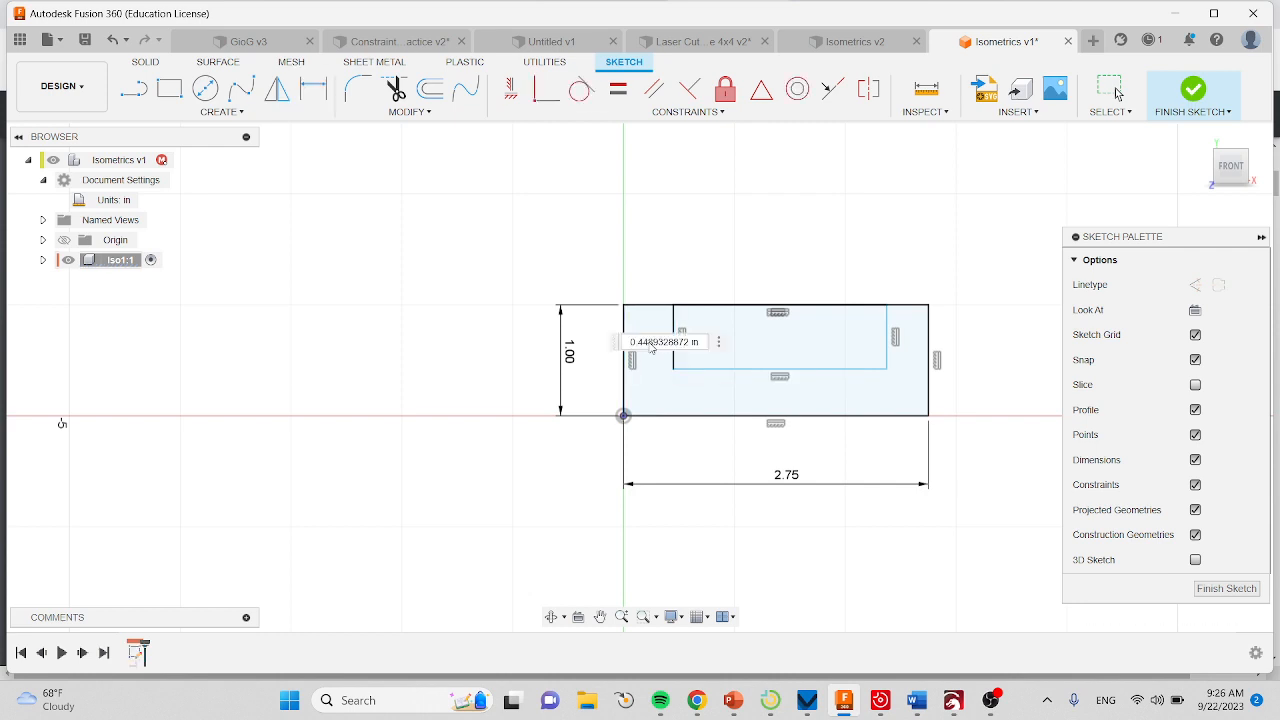
key("BackSpace")
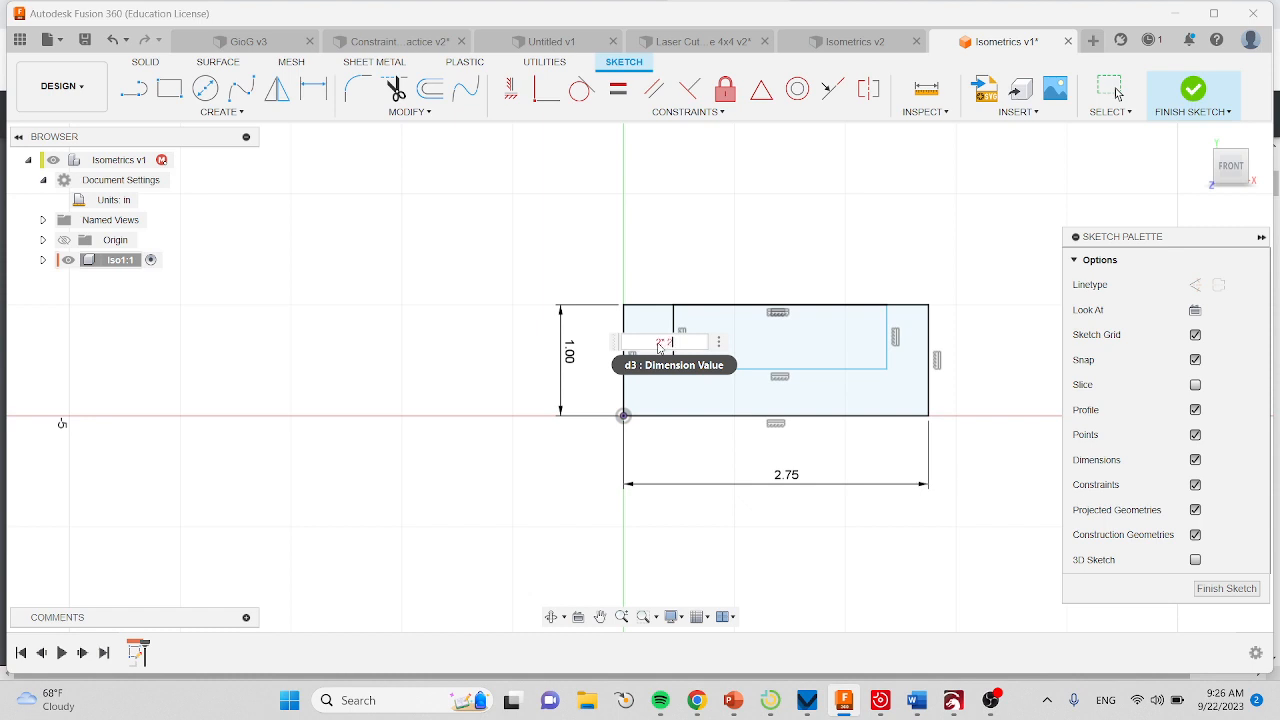
type(".5")
key("Return")
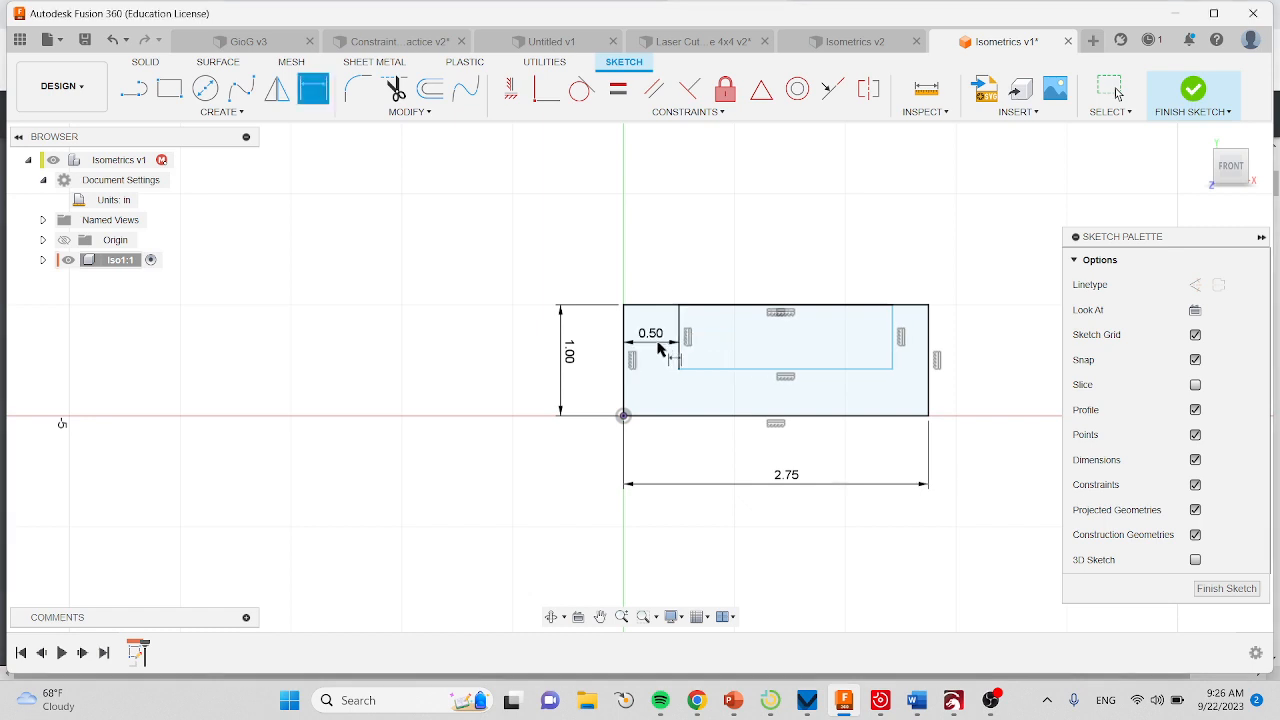
Dimension the distance between the bottom edges of the outer and inner rectangles to 2*.25 in.
left_click(808, 416)
left_click(806, 369)
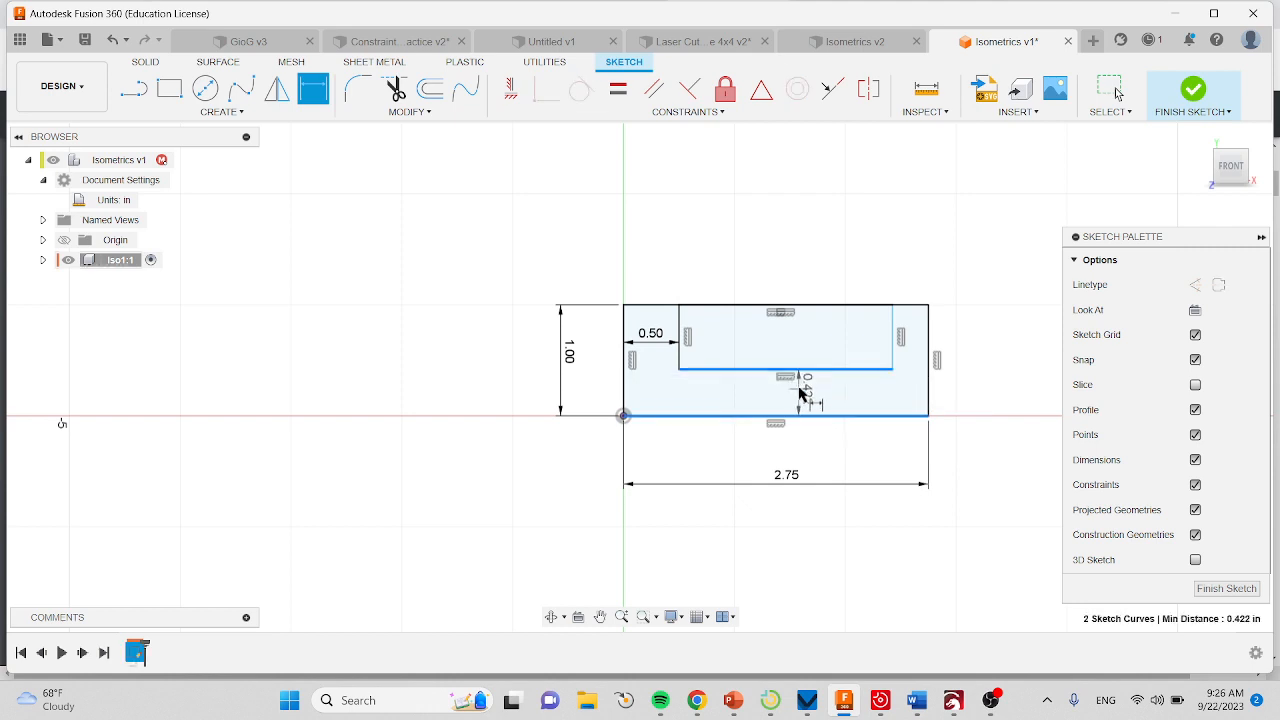
left_click(800, 393)
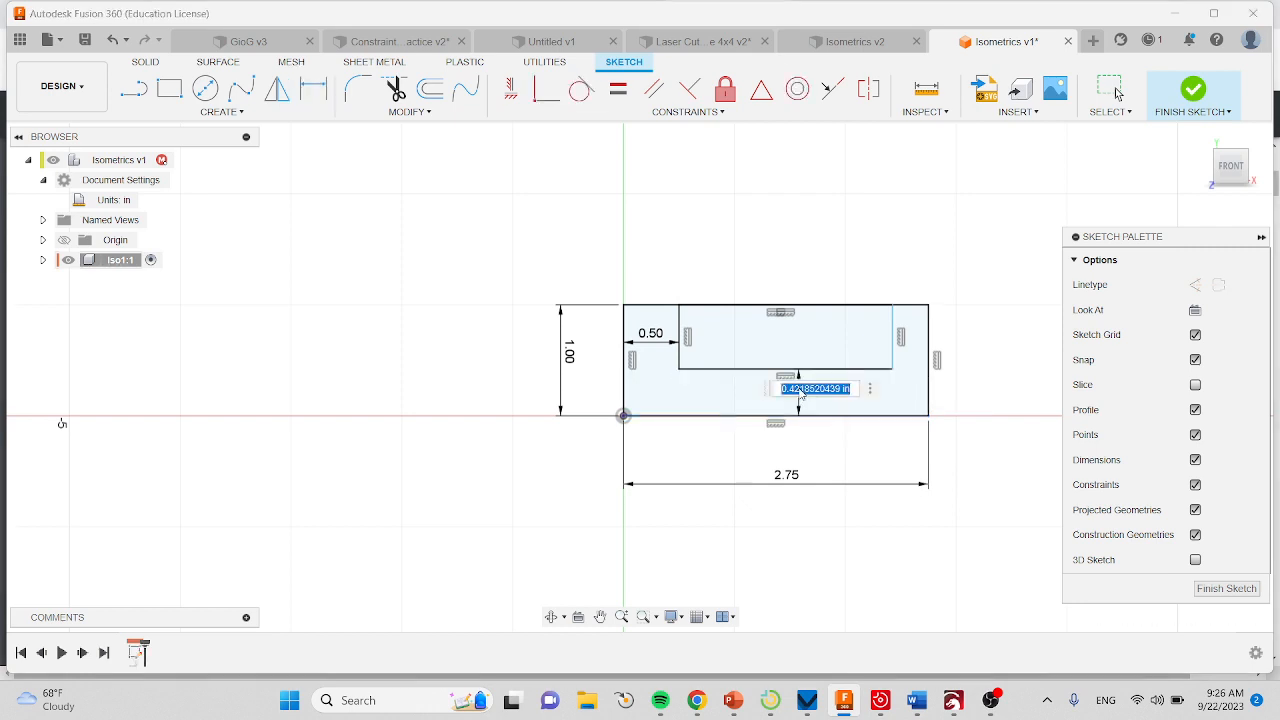
type("2*.")
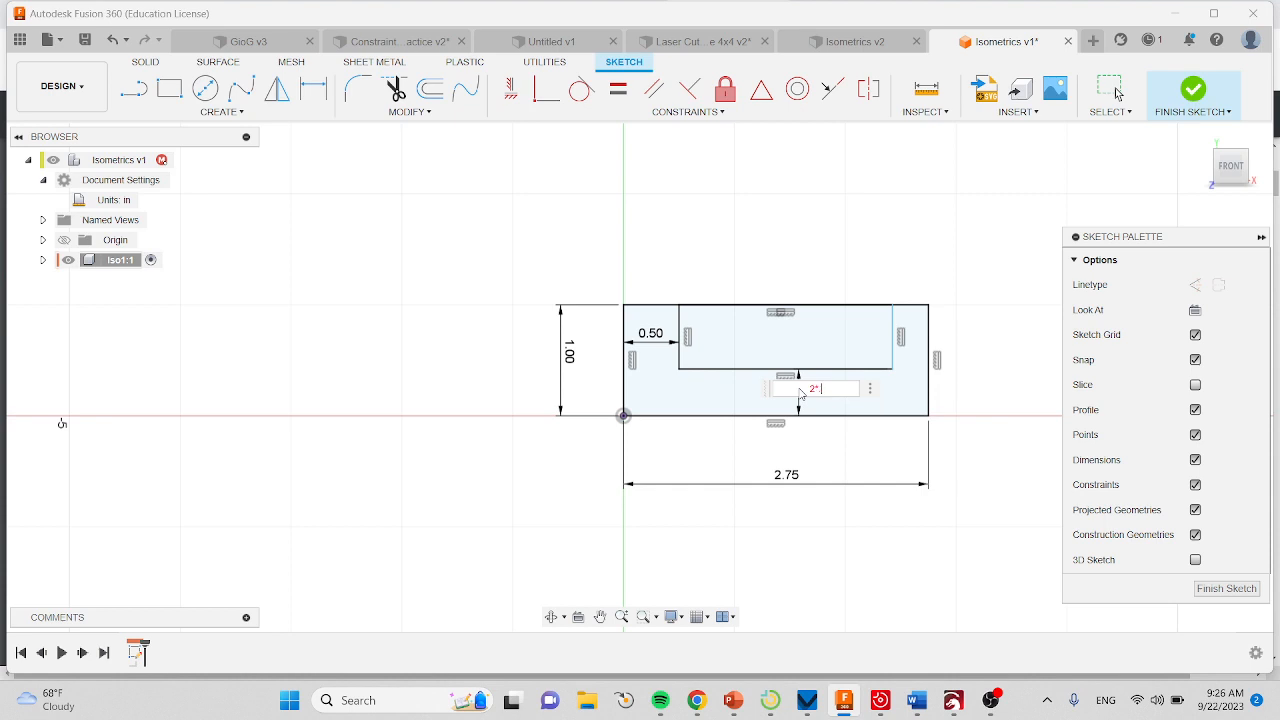
type("25")
key("Return")
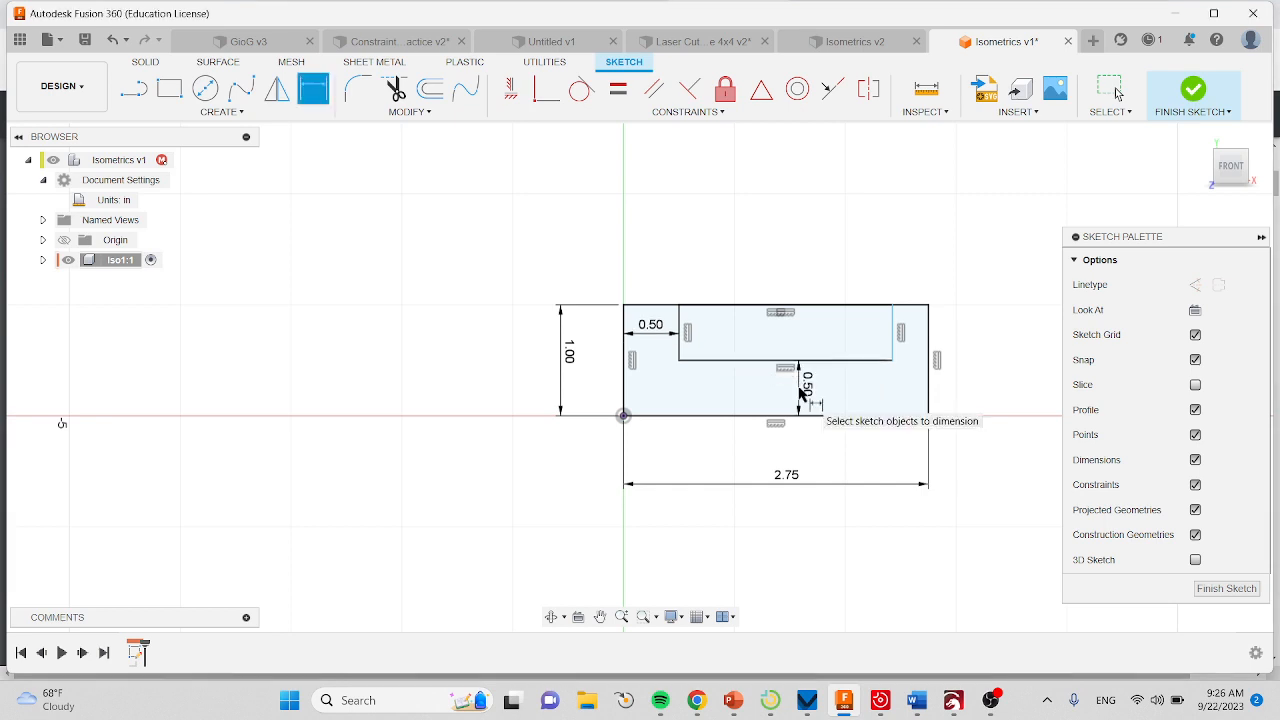
Dimension the gap between the right edges of the inner and outer rectangles to 2*.25 in.
left_click(927, 345)
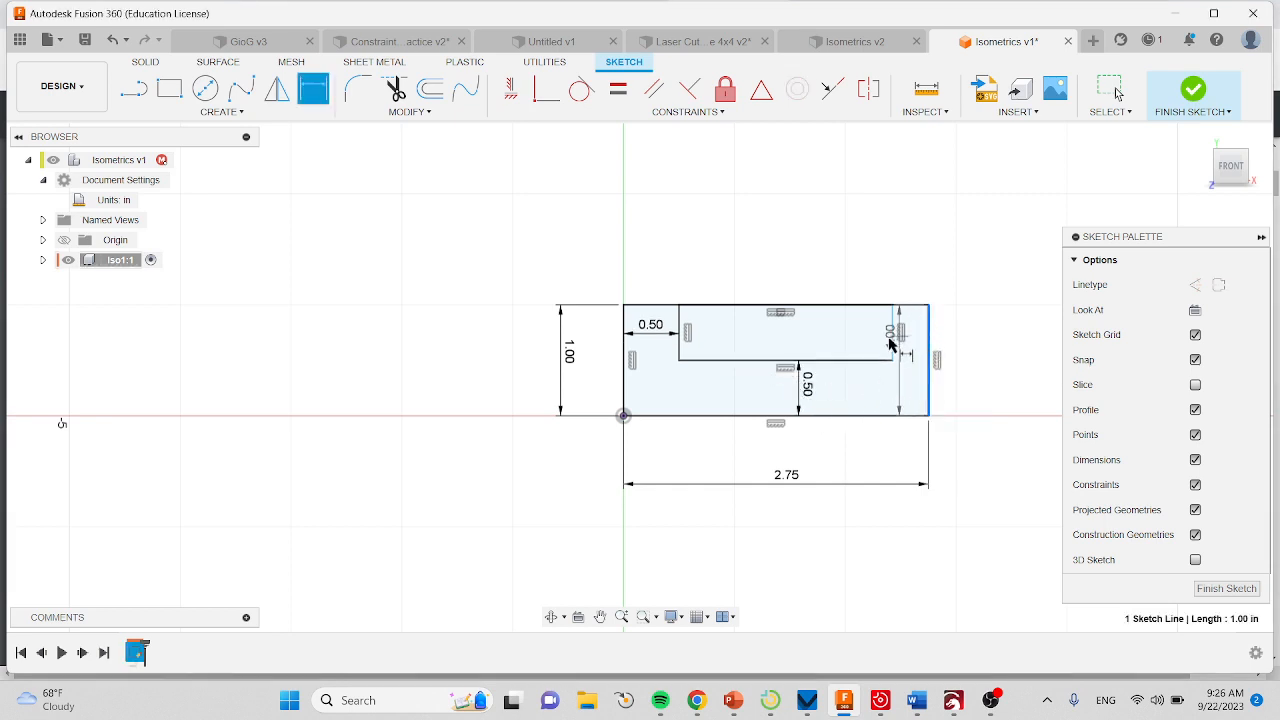
left_click(893, 338)
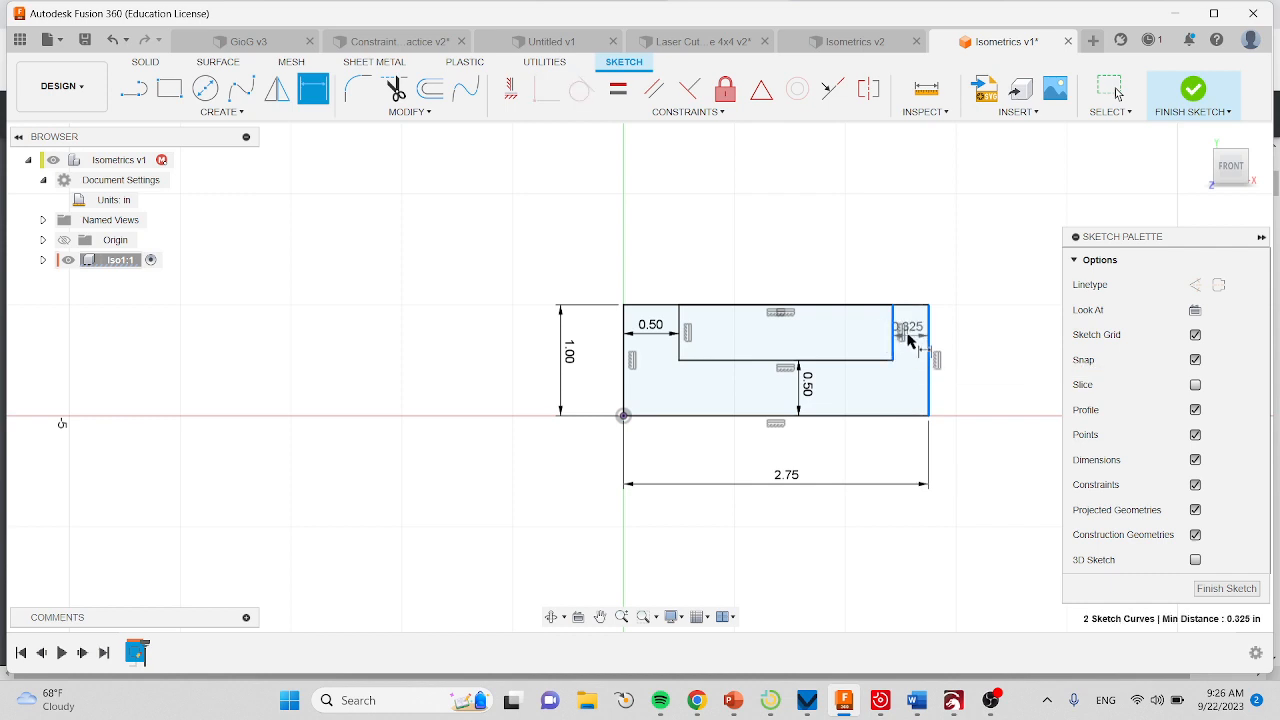
left_click(910, 342)
type("2")
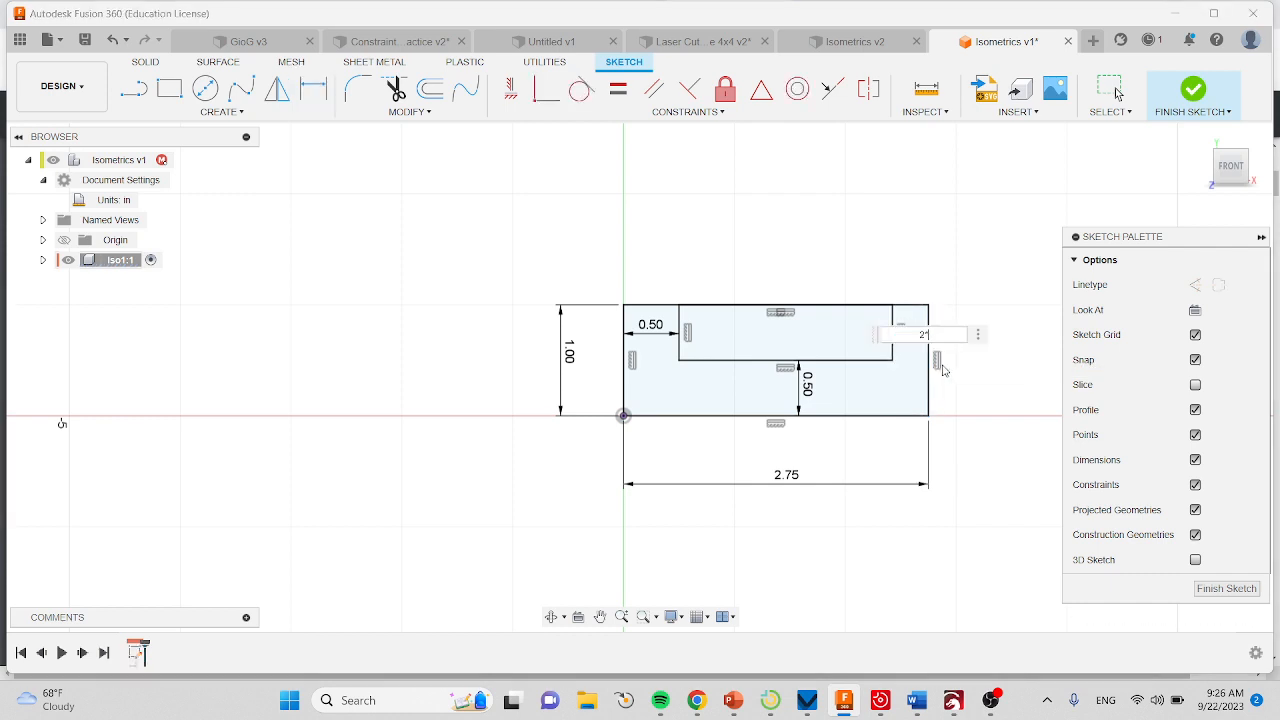
type("*.25")
key("Return")
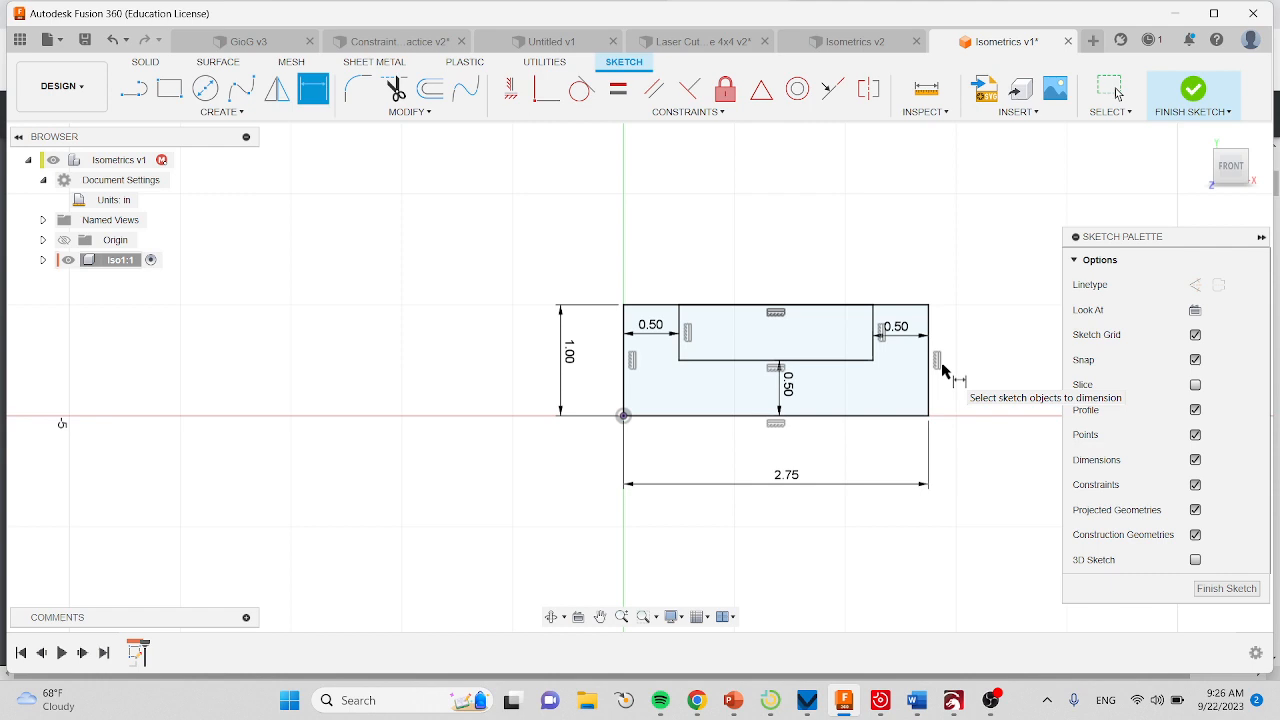
Finish the sketch and extrude the U-shaped profile 5*.25 in as a new body, checking the depth on the part drawing in Chrome.
left_click(1200, 92)
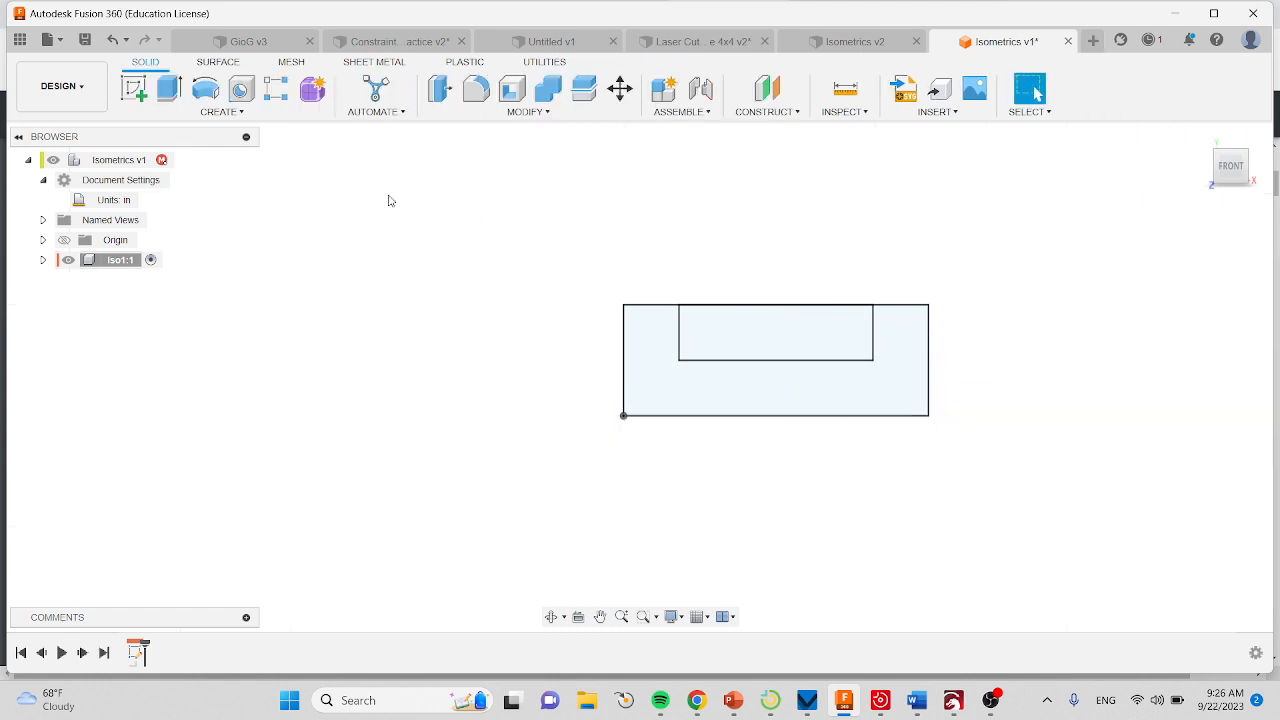
left_click(168, 88)
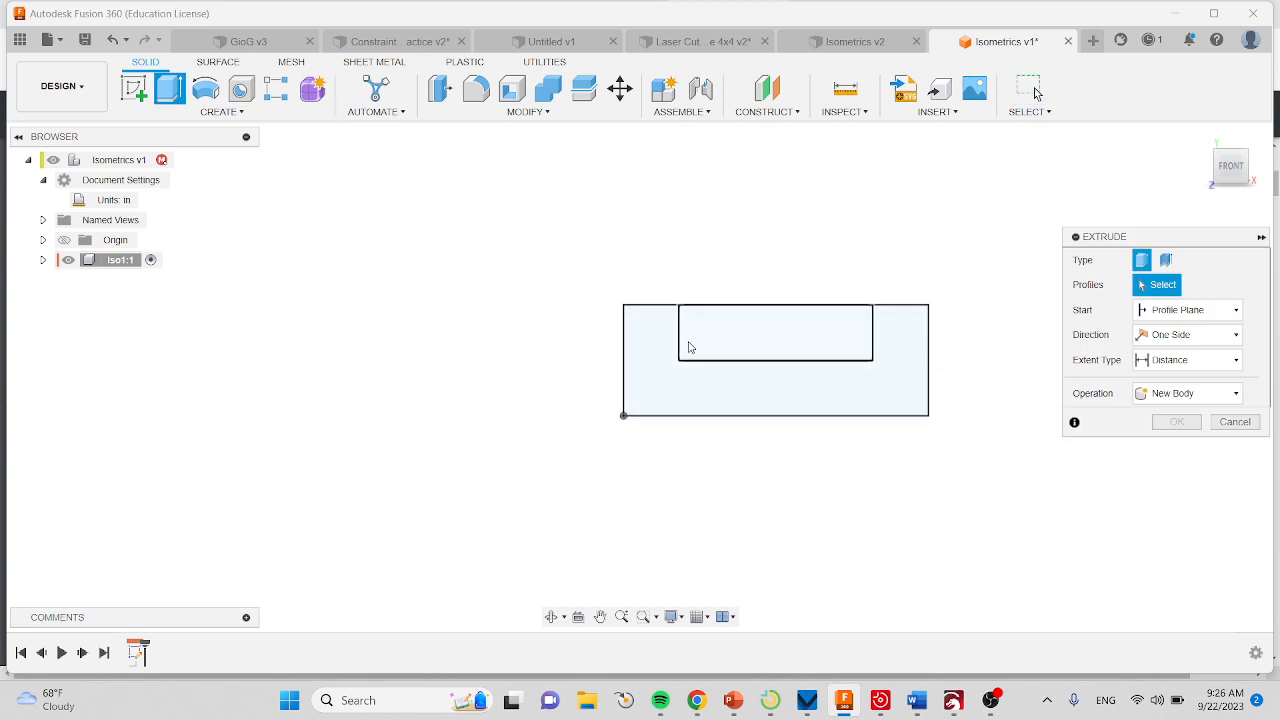
left_click(651, 358)
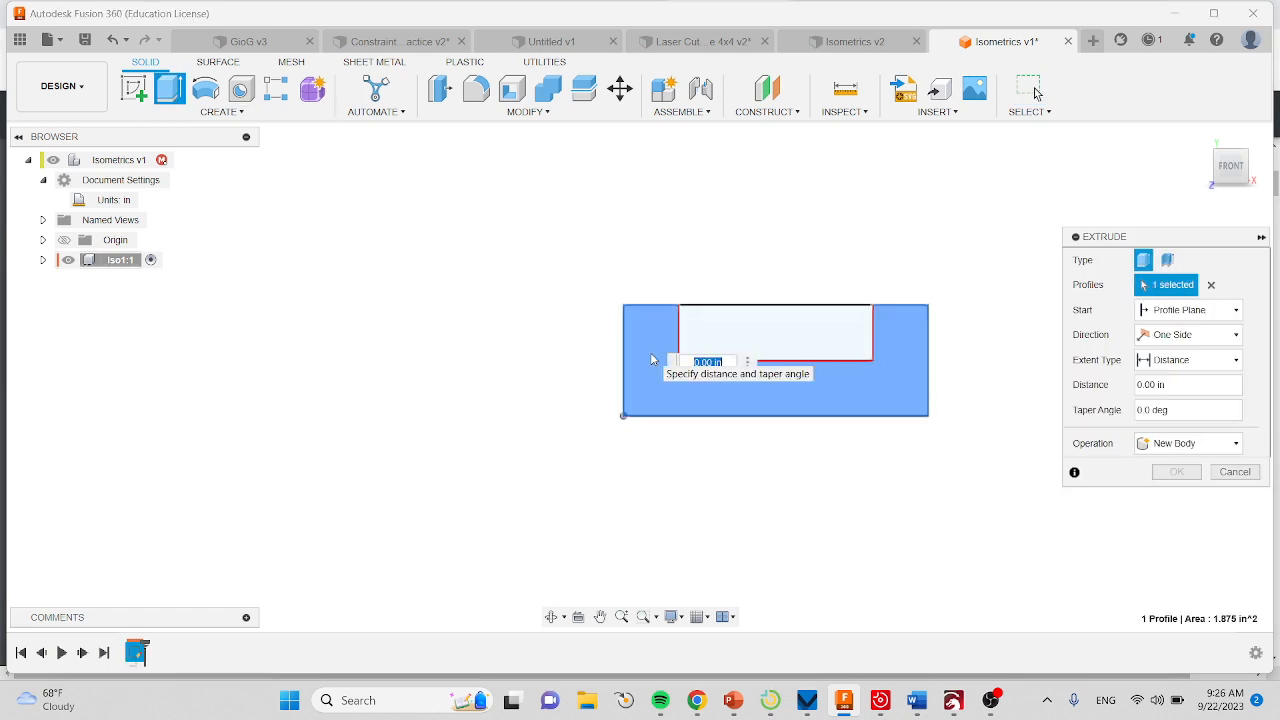
left_click(697, 704)
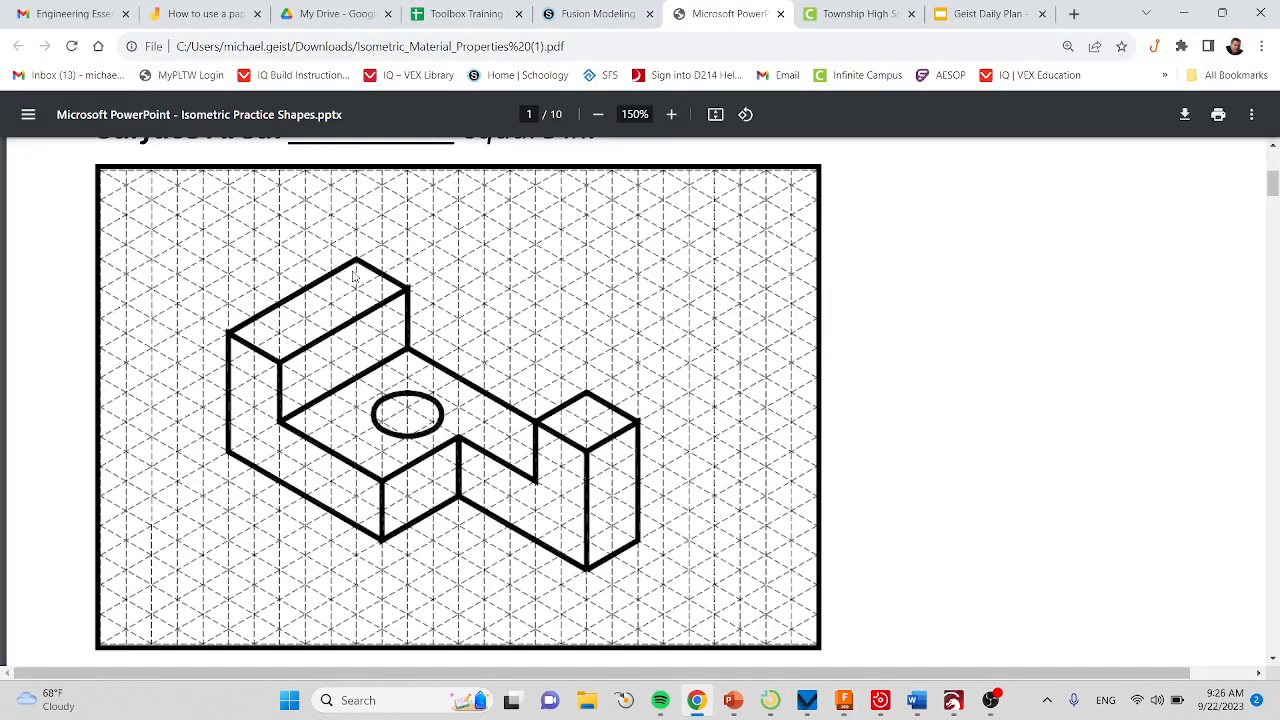
left_click(845, 702)
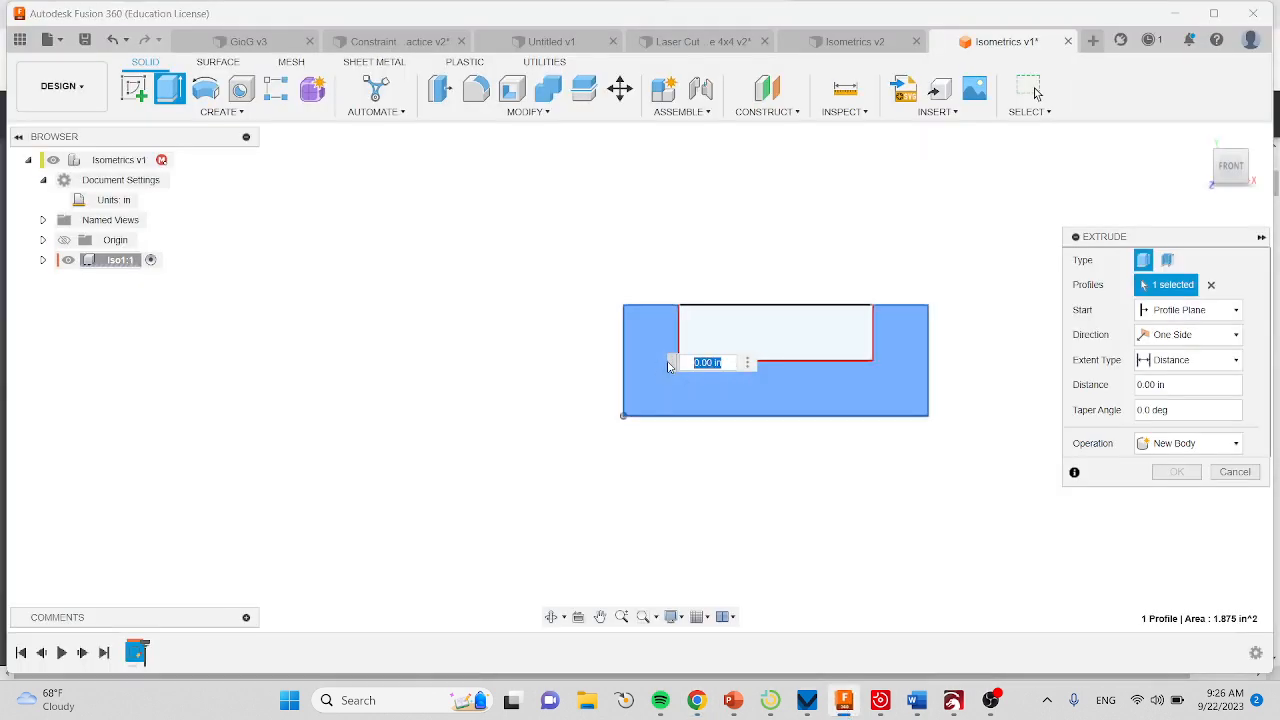
type("5")
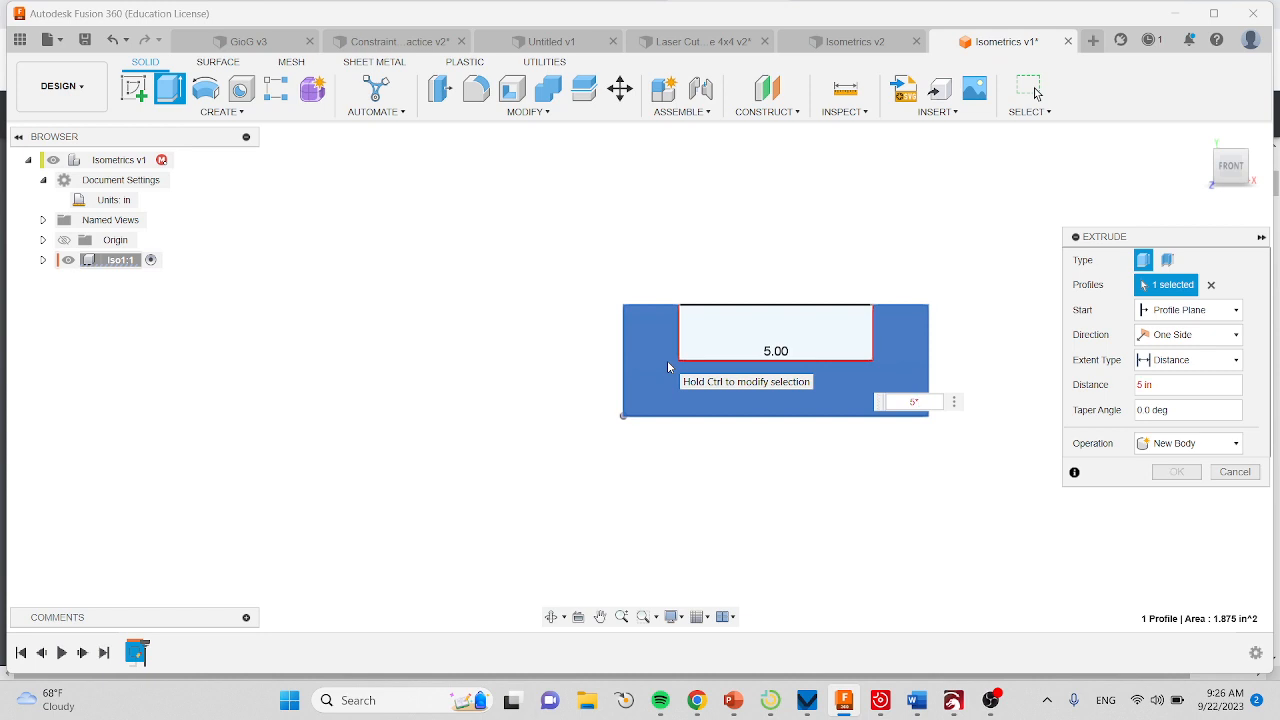
type("*.25")
key("Return")
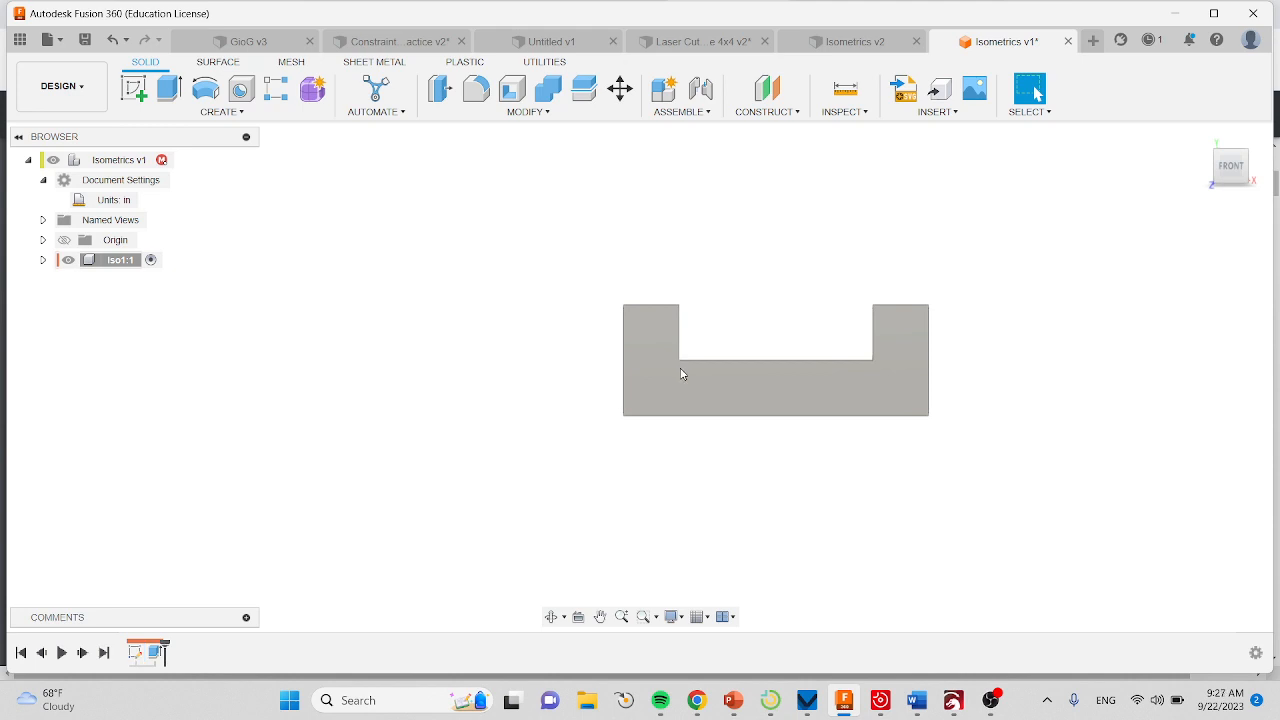
After rechecking the drawing in Chrome, sketch a rectangle about 1.20 by 0.63 in in Fusion 360 from the front outer corner of the right arm's top face.
middle_click_drag(680, 368, 635, 421, "shift")
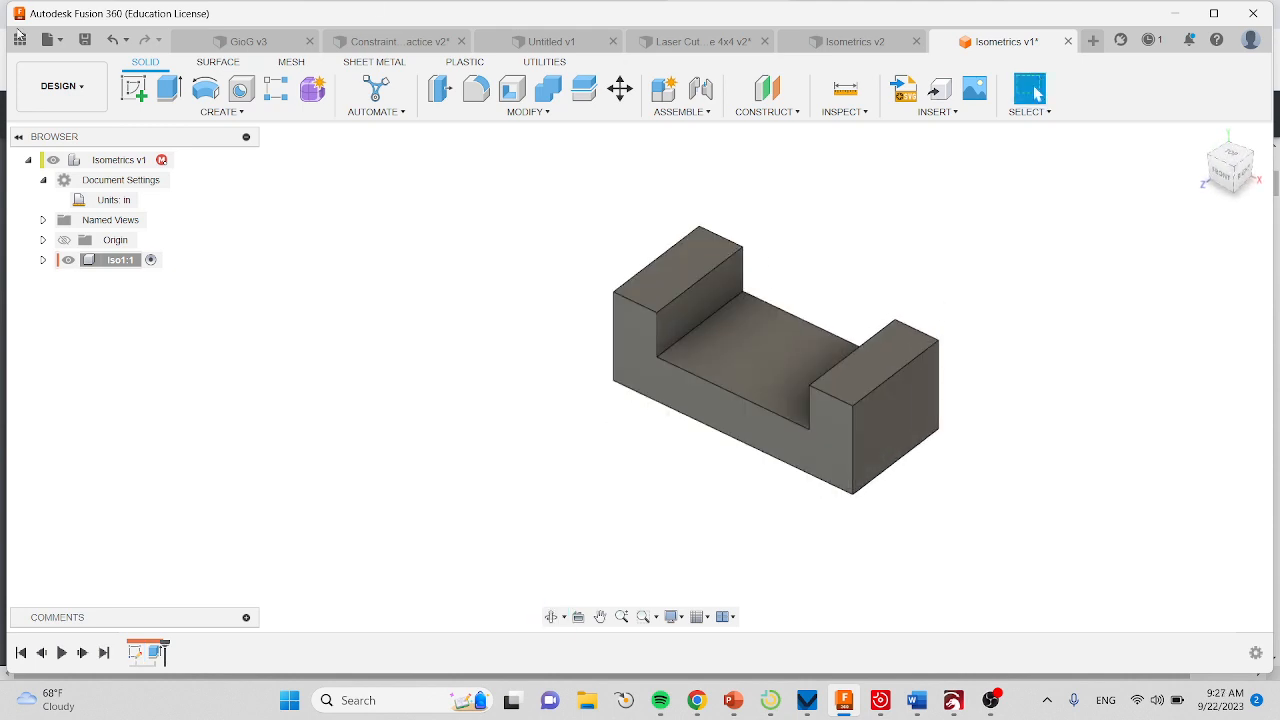
left_click(697, 700)
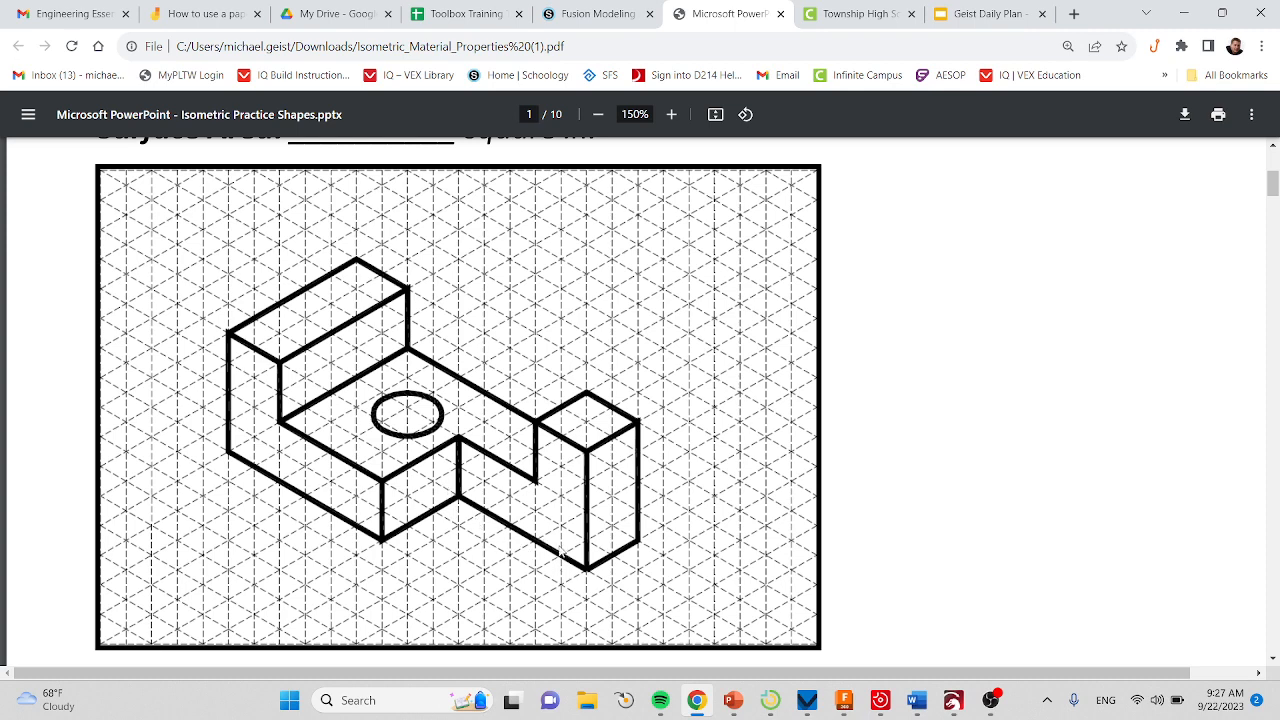
left_click(845, 702)
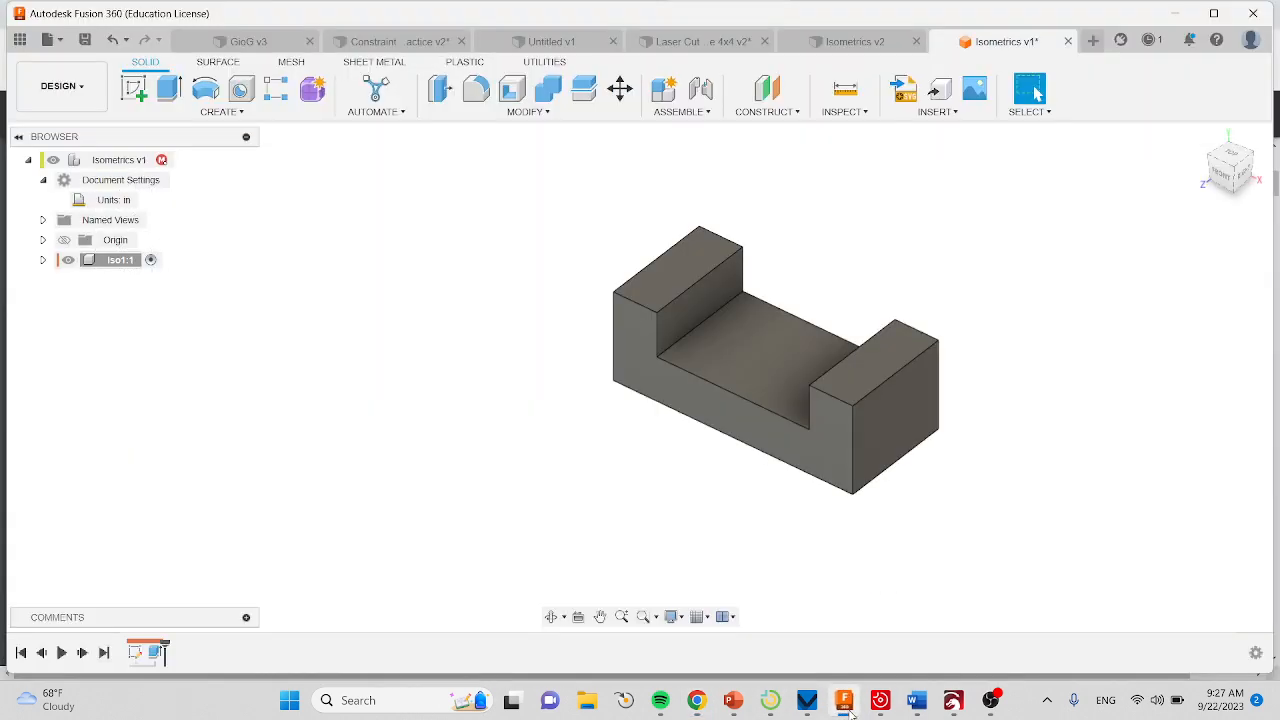
left_click(133, 88)
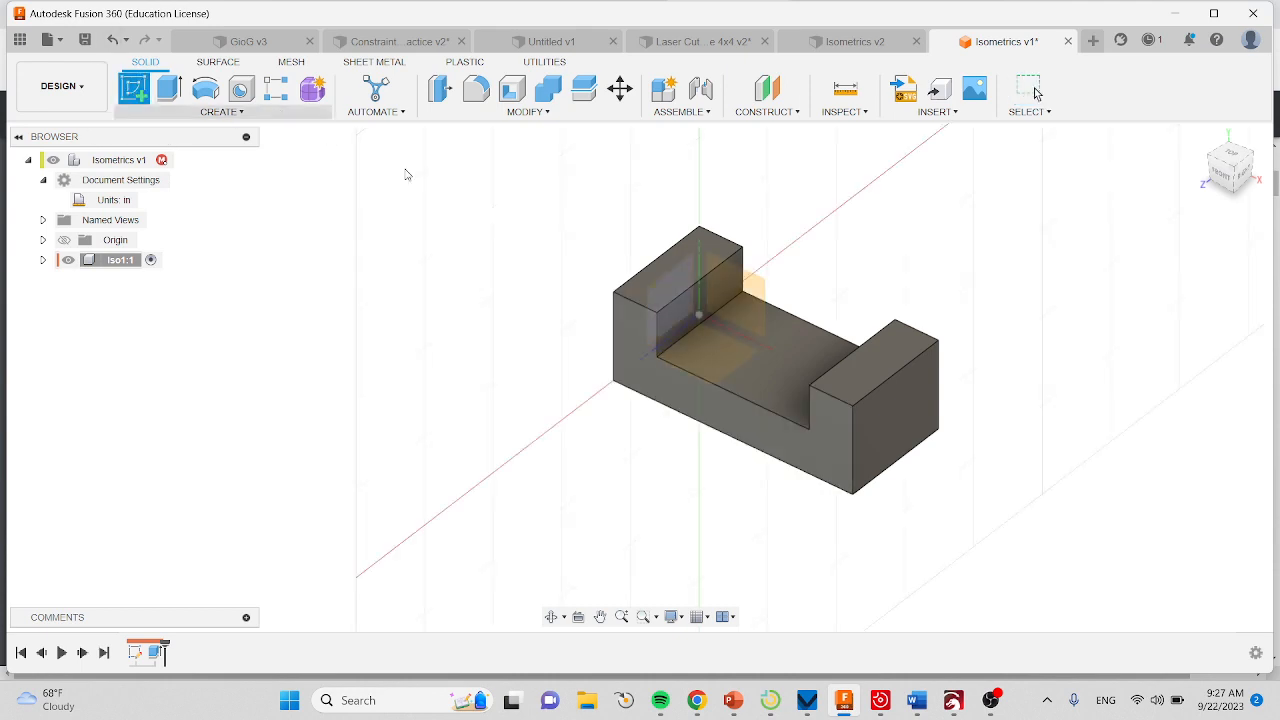
left_click(849, 387)
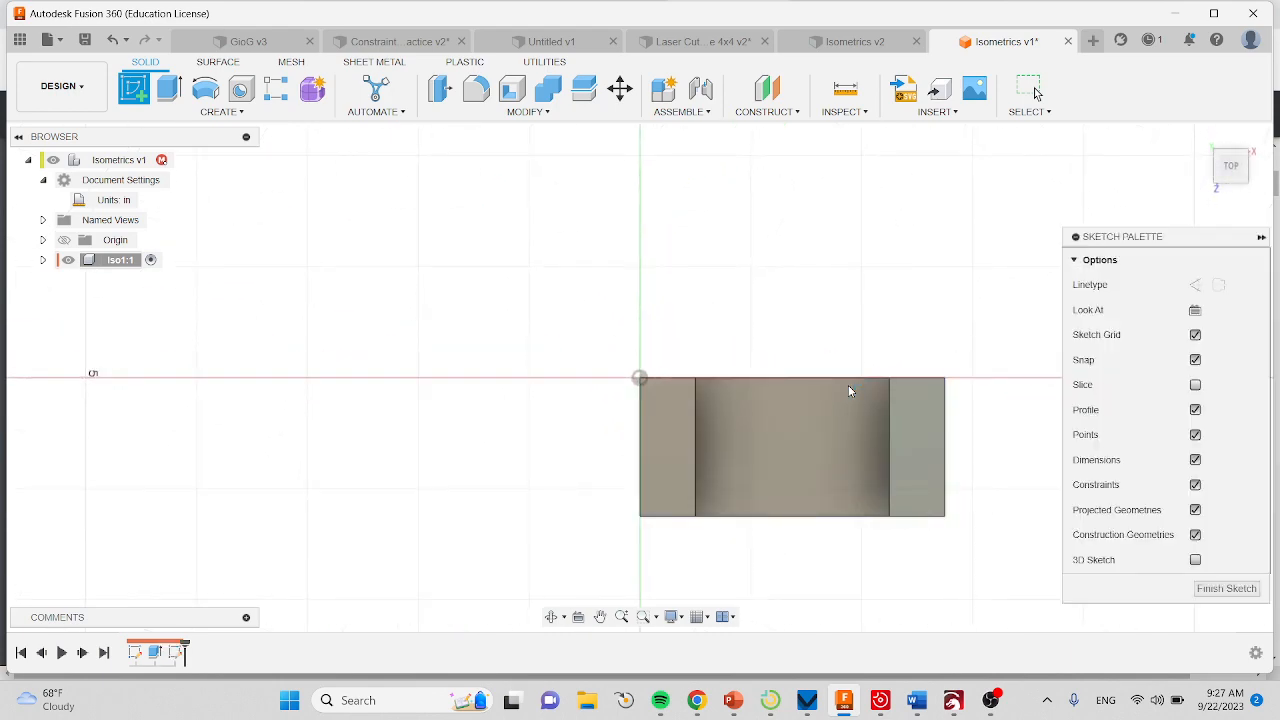
left_click(171, 89)
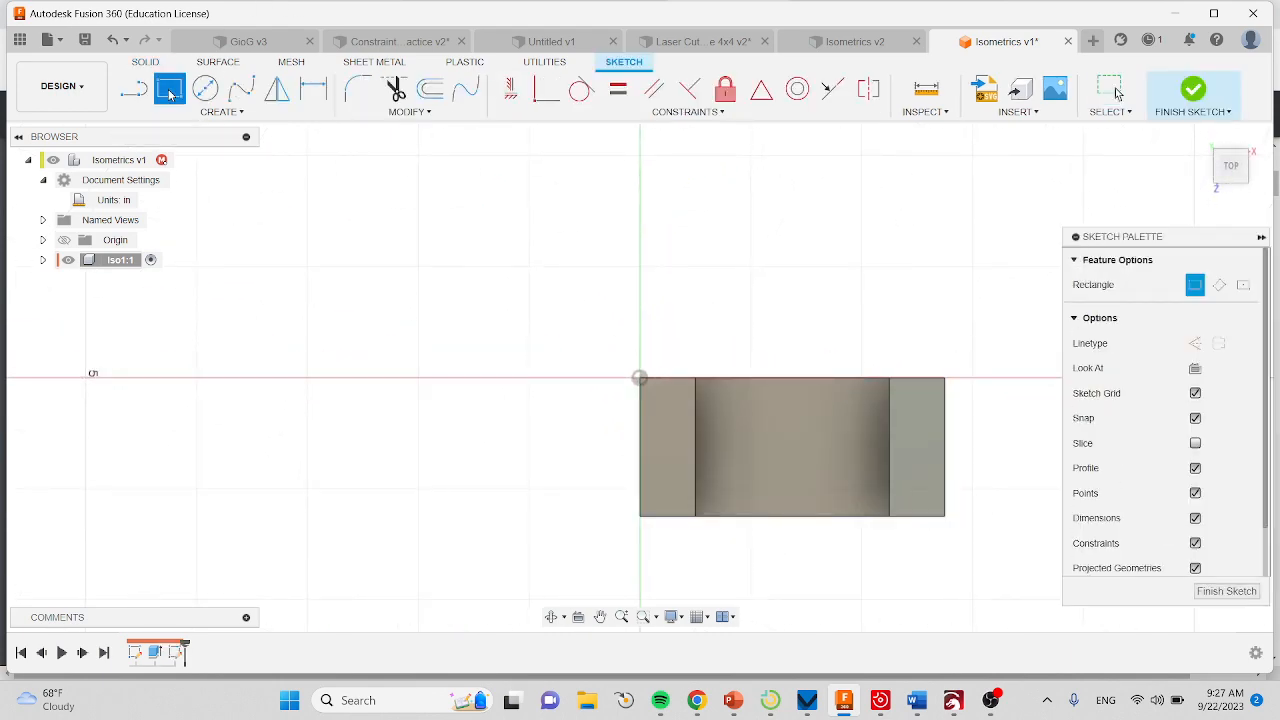
left_click(944, 516)
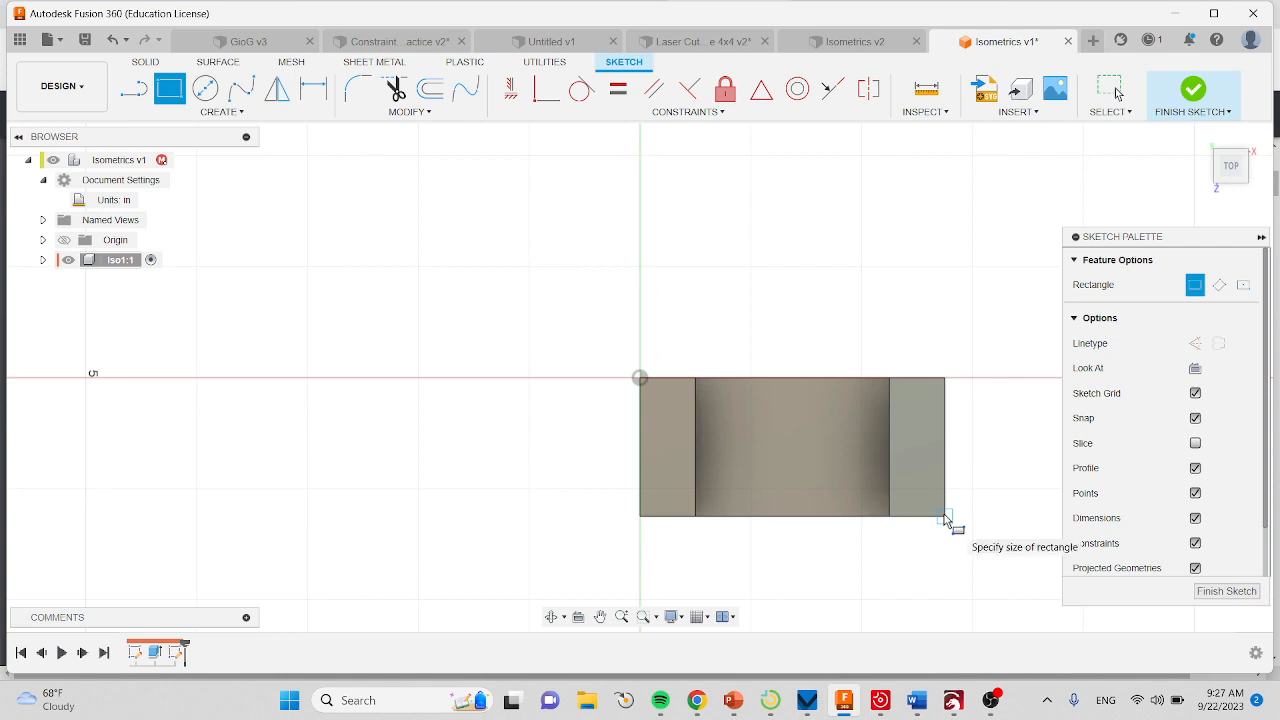
left_click(811, 449)
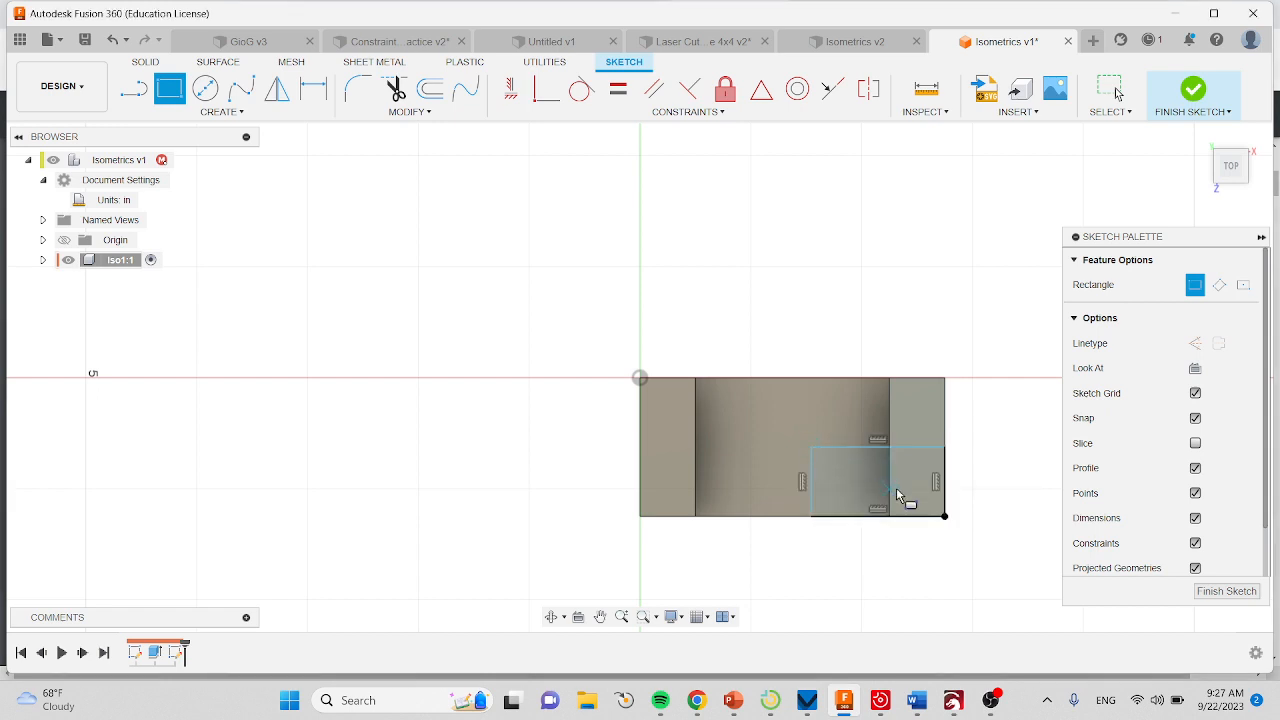
key("Escape")
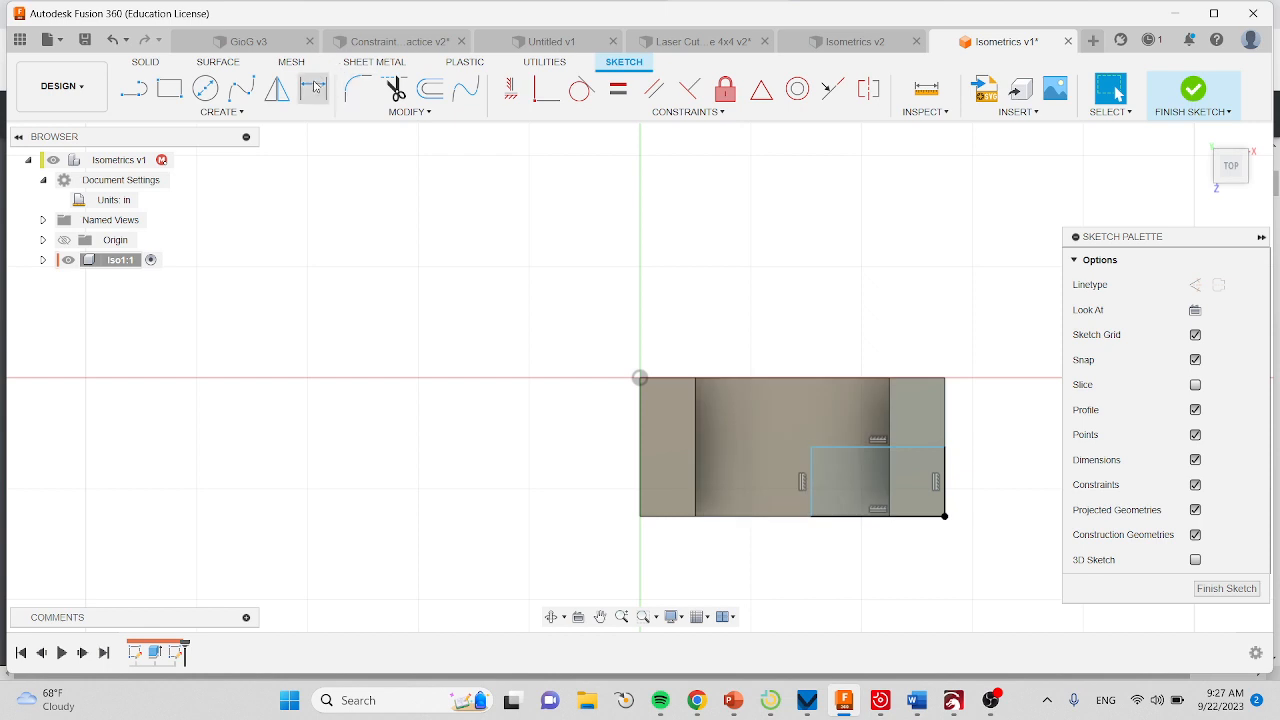
Dimension the left edge of the new rectangle to 3/4 in.
left_click(313, 92)
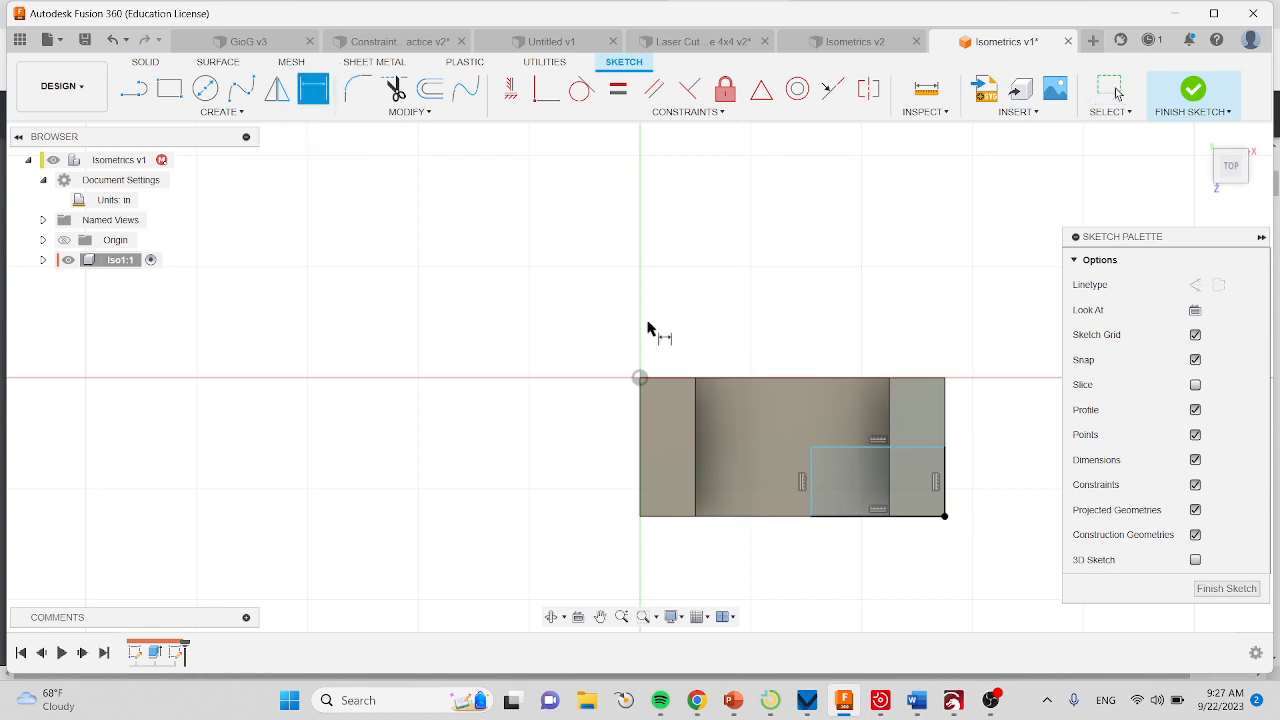
left_click(812, 470)
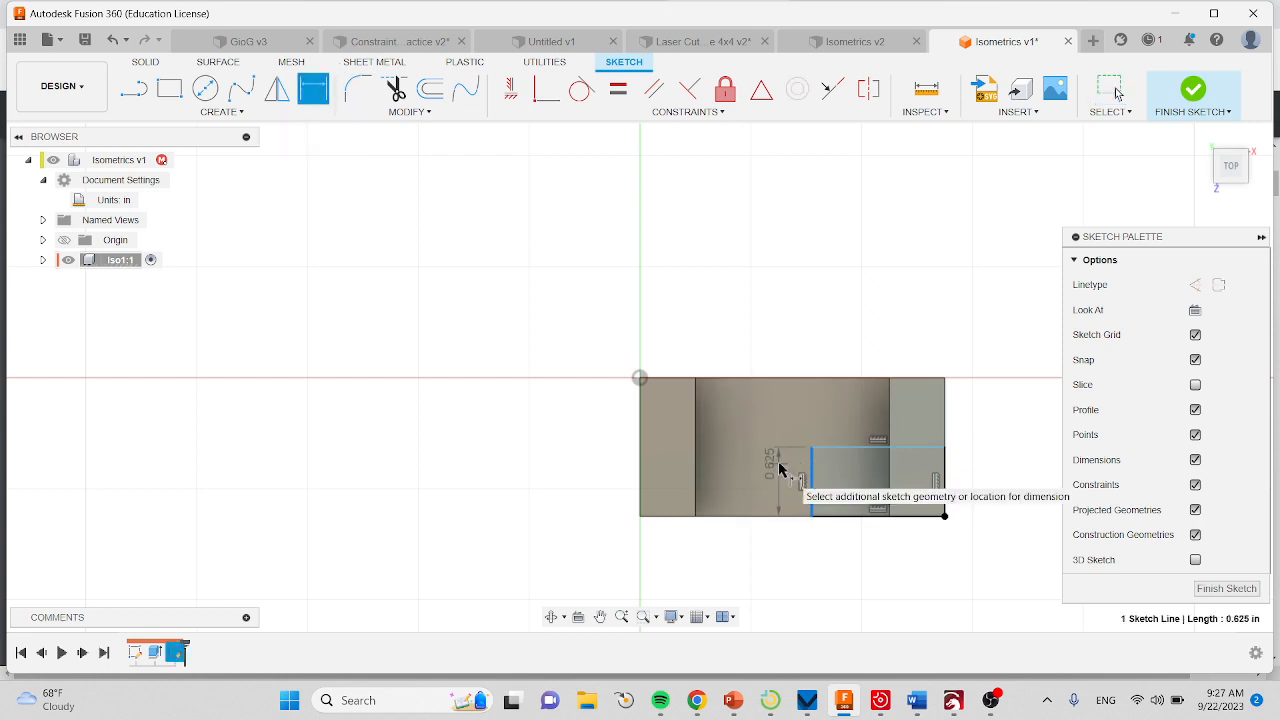
left_click(777, 460)
type("3")
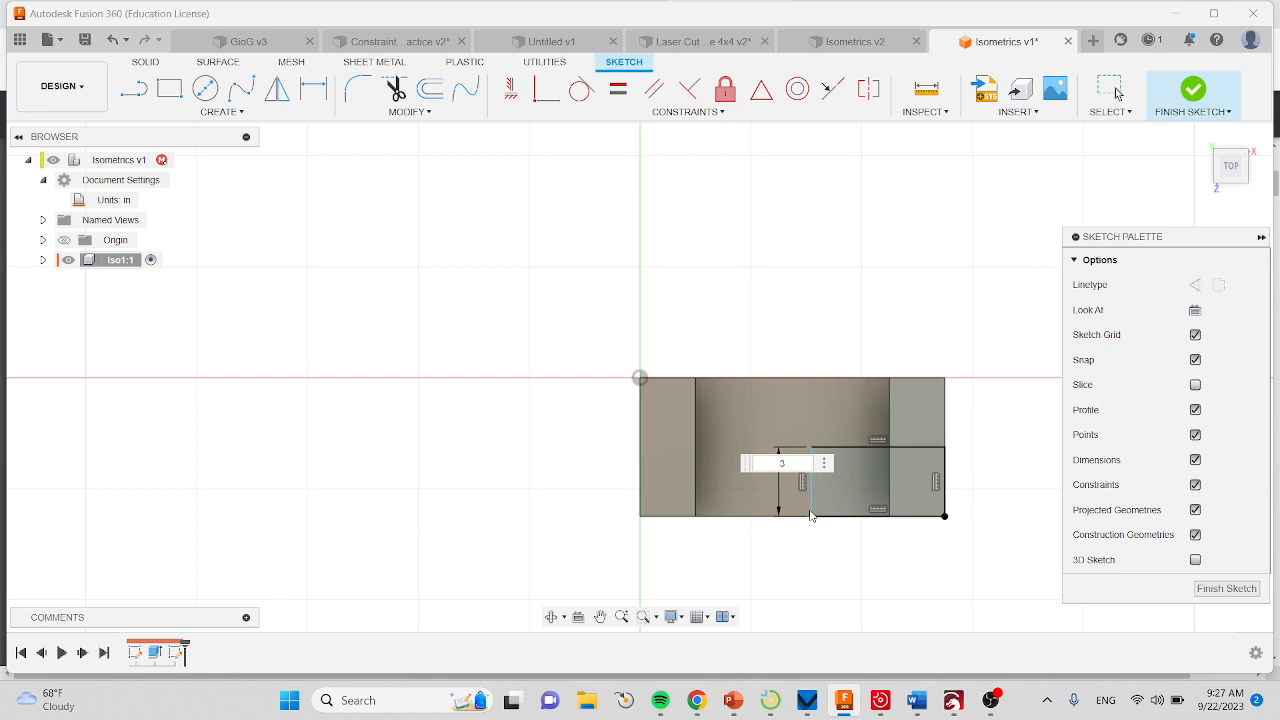
type("/4")
key("Return")
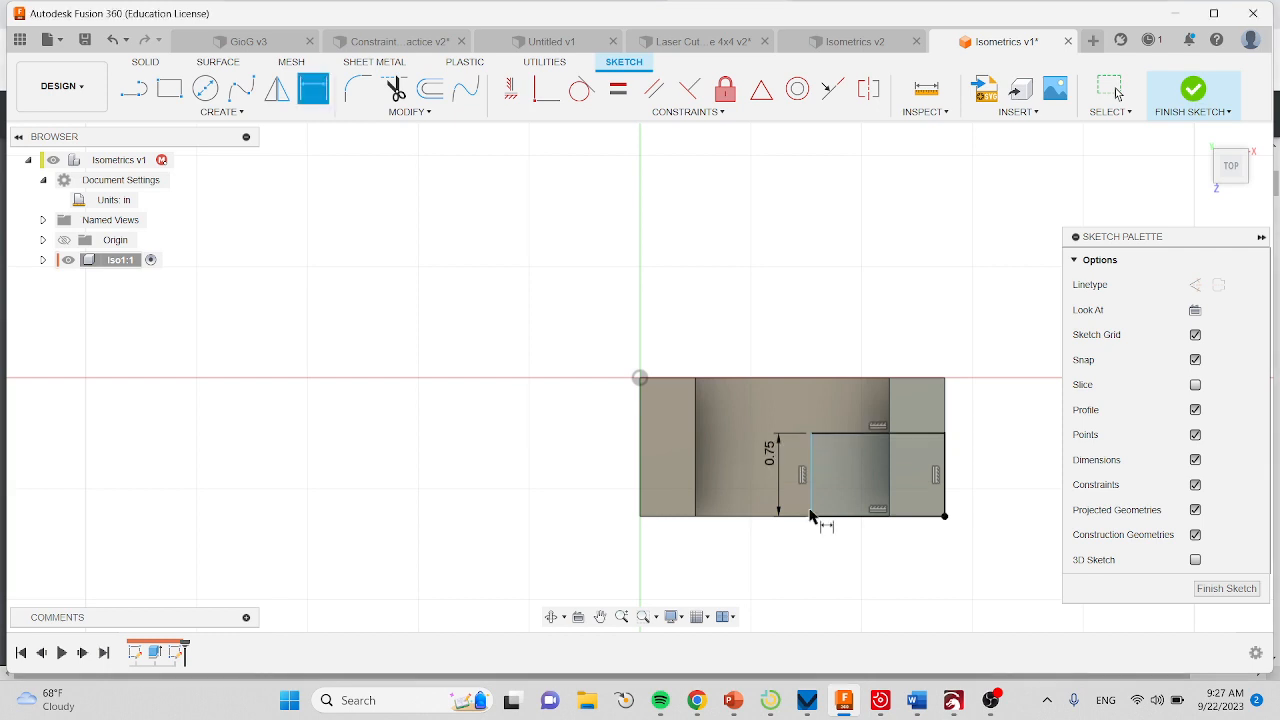
Dimension the upper horizontal edge of the corner cutout rectangle to 5/4 in and finish the sketch.
left_click(850, 434)
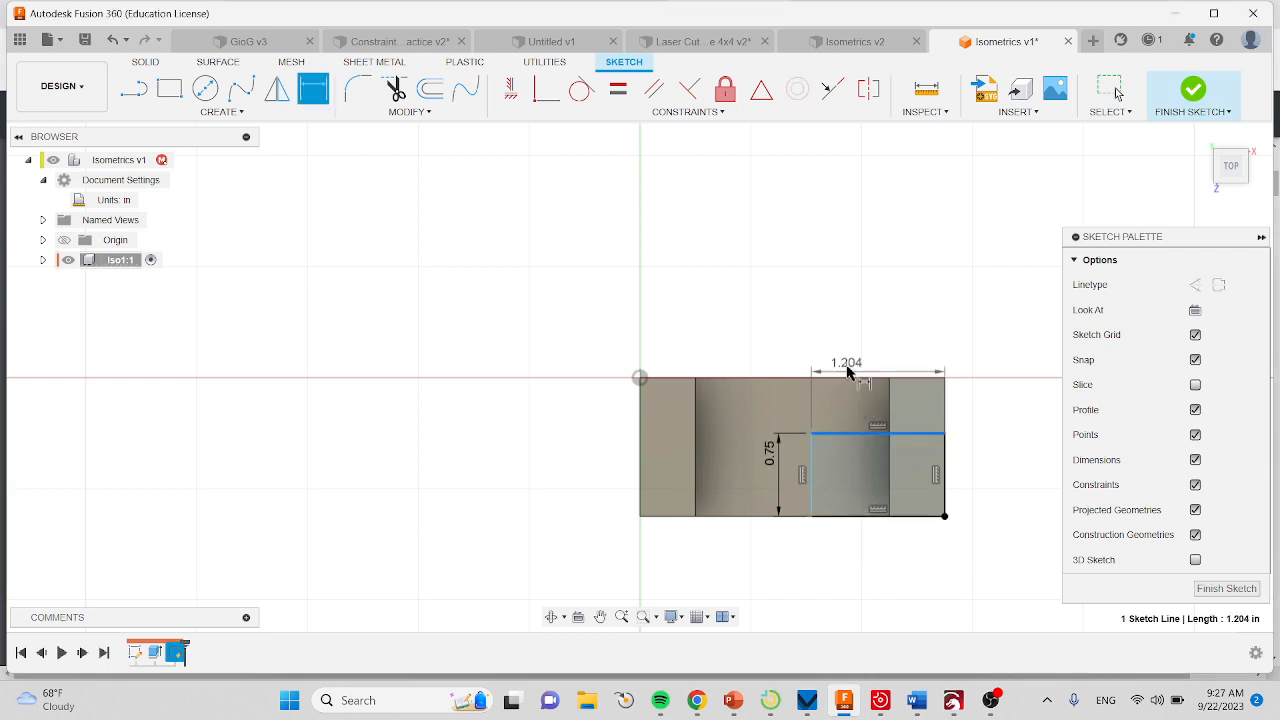
left_click(848, 341)
type("5")
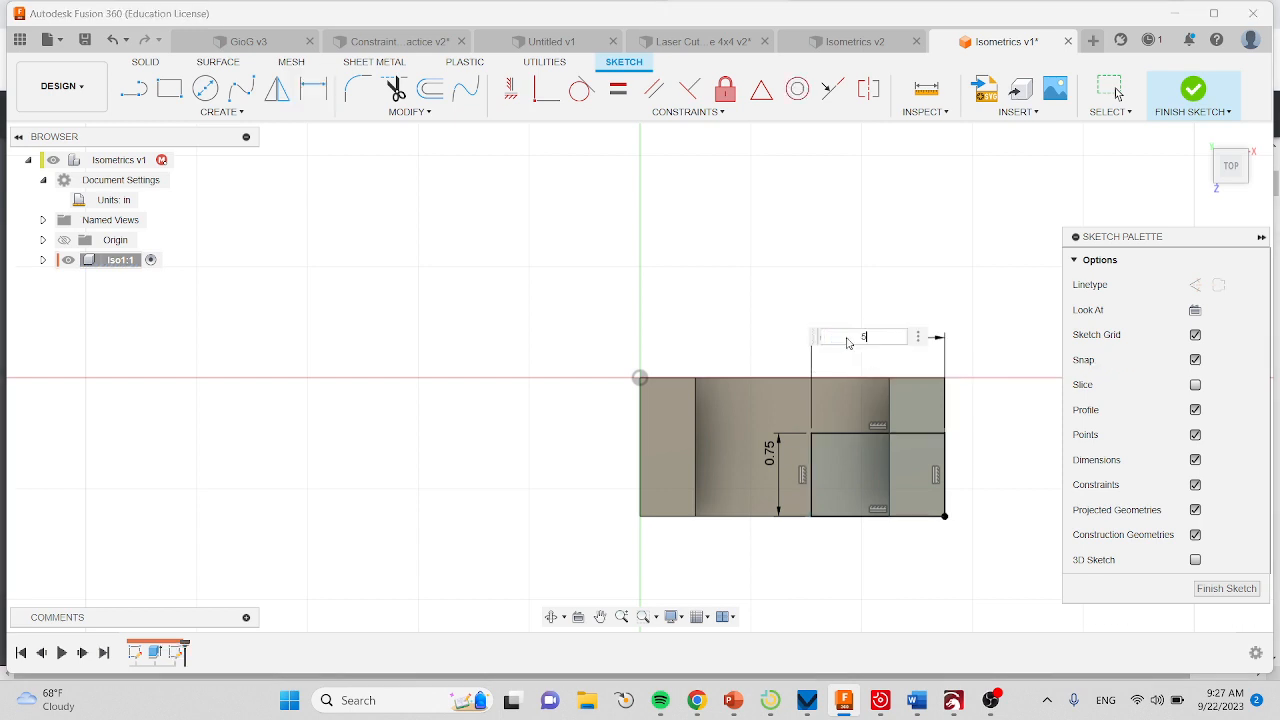
type("/4")
key("Return")
left_click(1193, 92)
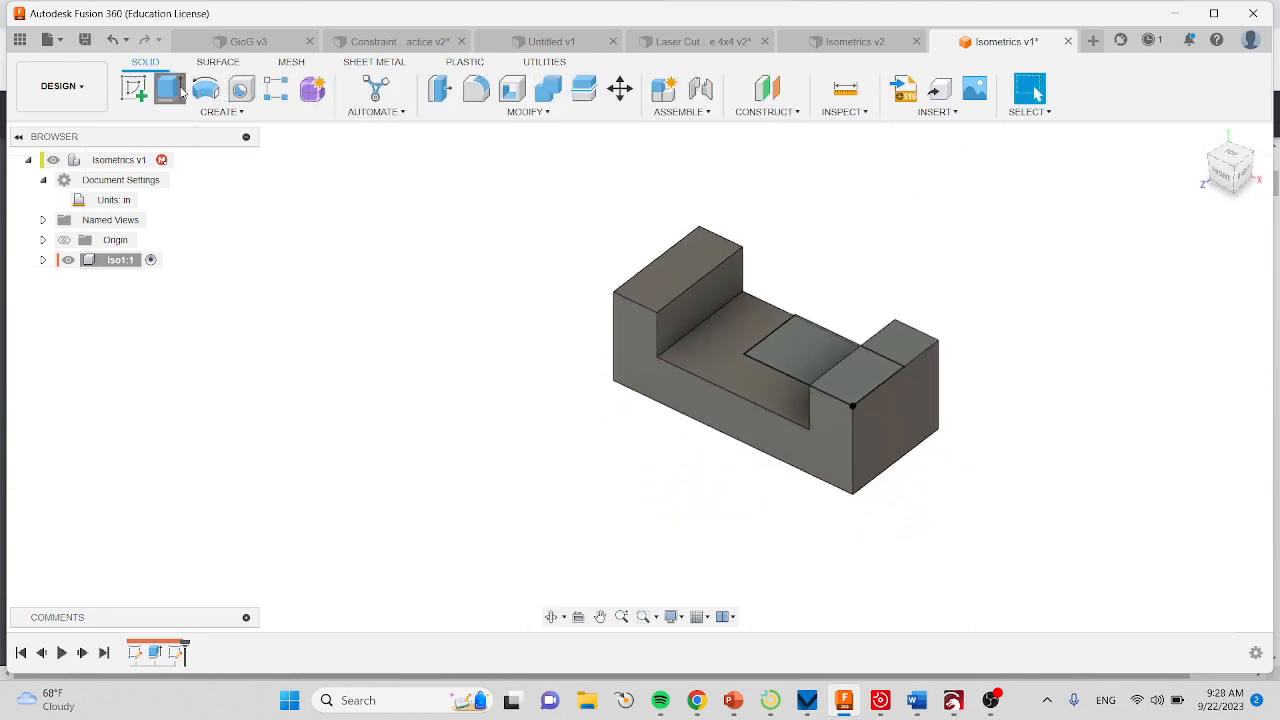
Extrude both regions of the corner rectangle 2.10 in downward as a cut through the right arm and base.
left_click(169, 88)
left_click(845, 370)
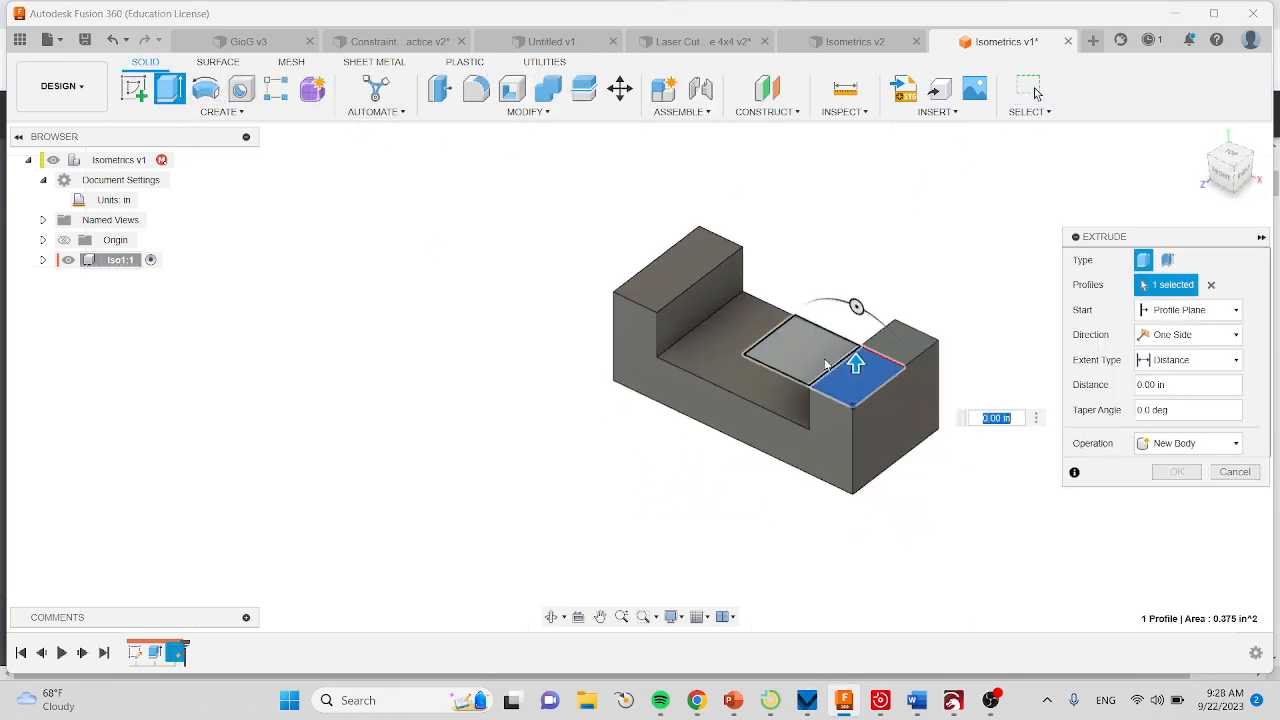
left_click(808, 362)
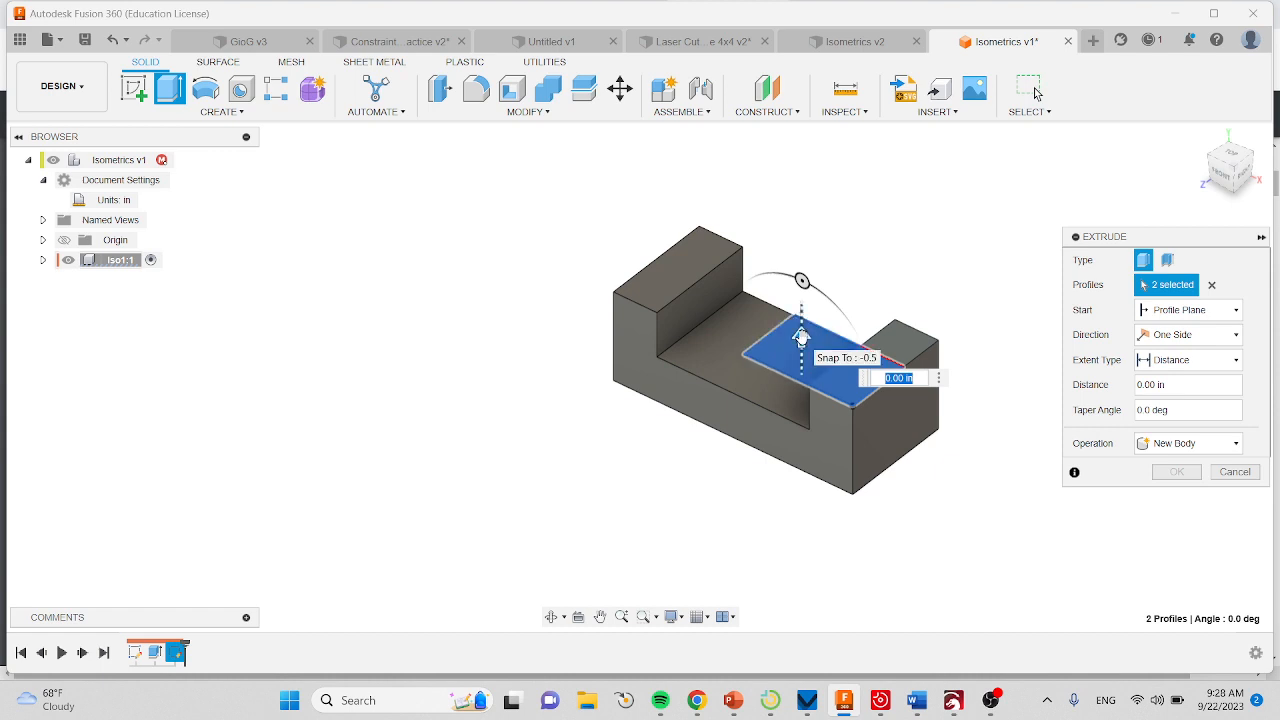
left_click_drag(802, 342, 805, 526)
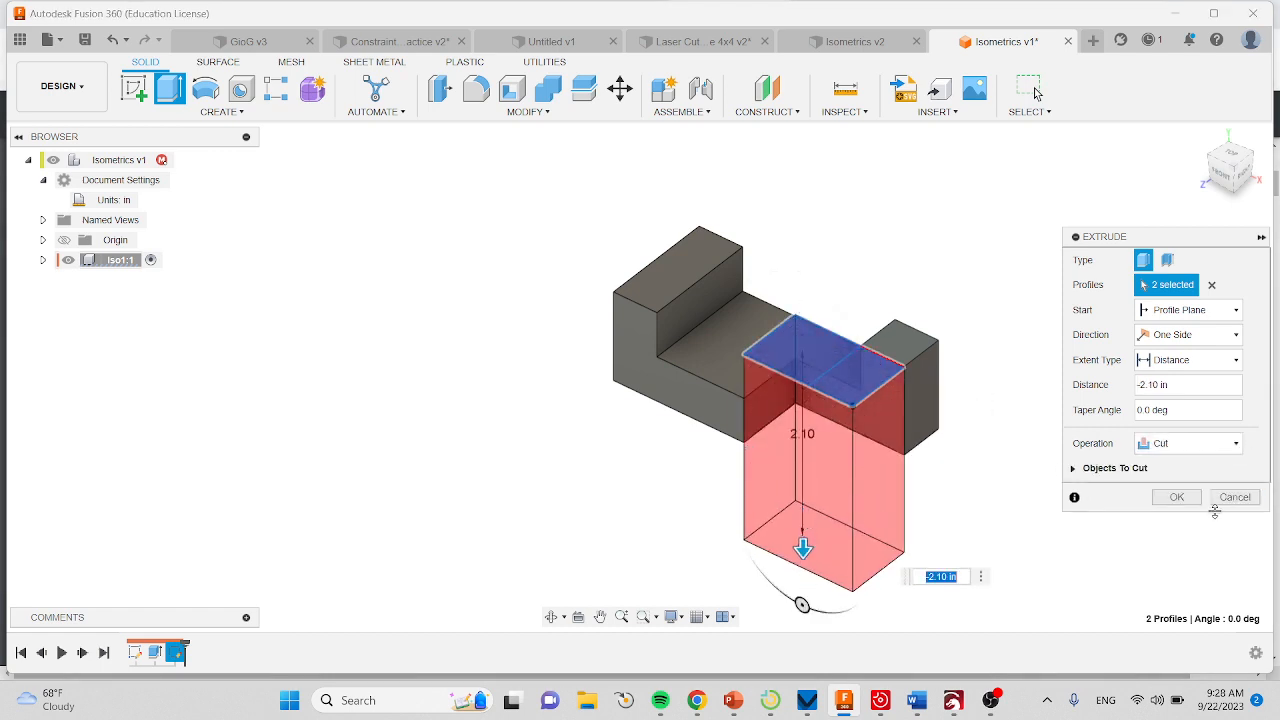
left_click(1175, 498)
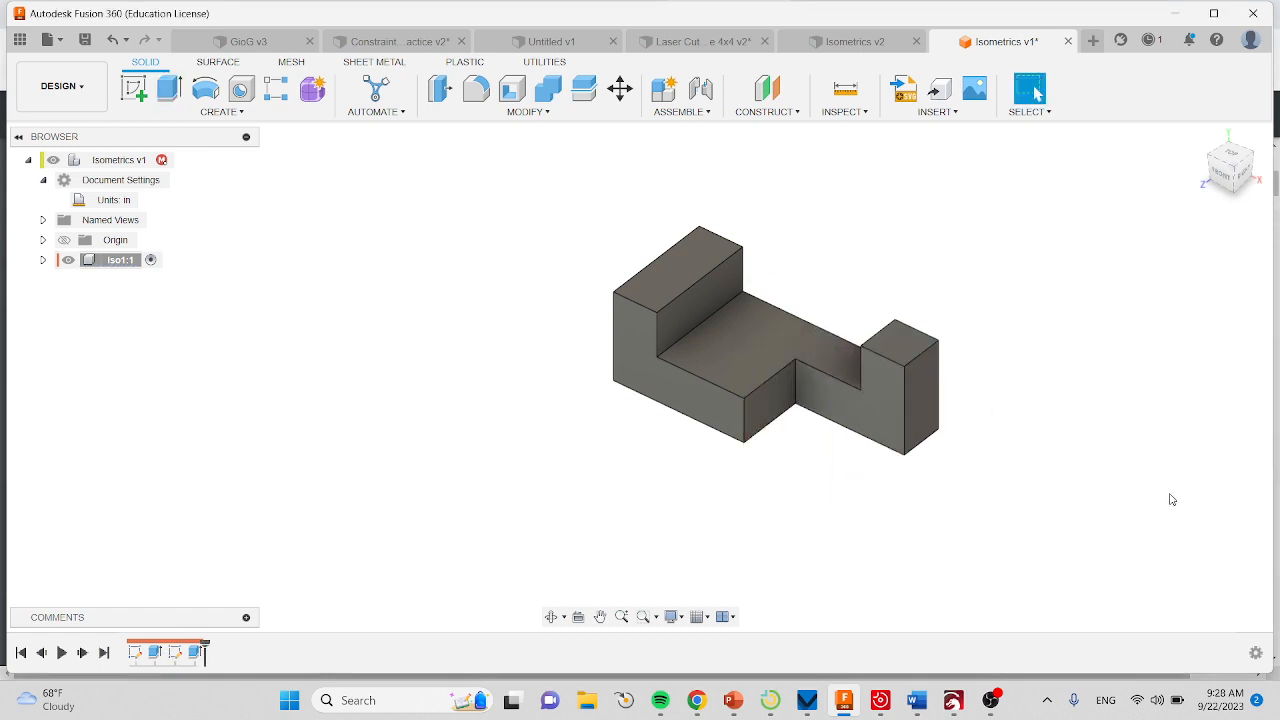
Check the hole on the part drawing in Chrome, and in Fusion 360 sketch a 2*.25 in diameter circle on the recessed floor.
left_click(697, 702)
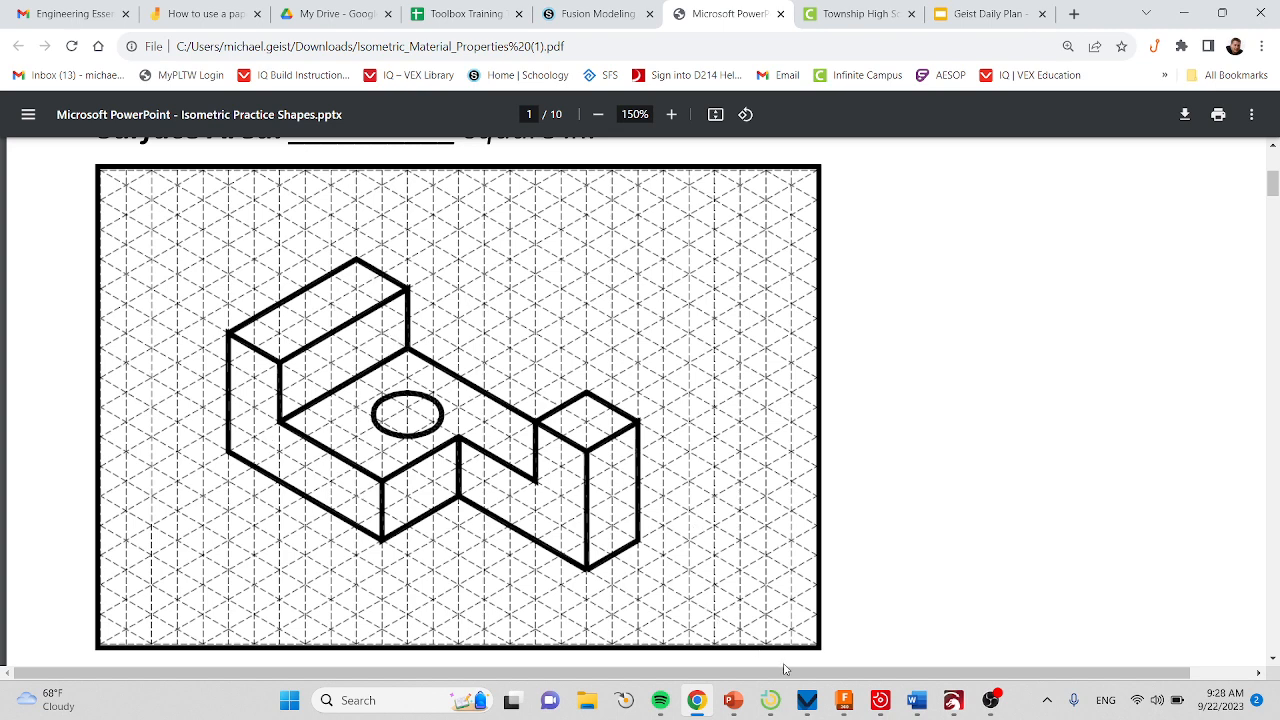
left_click(844, 700)
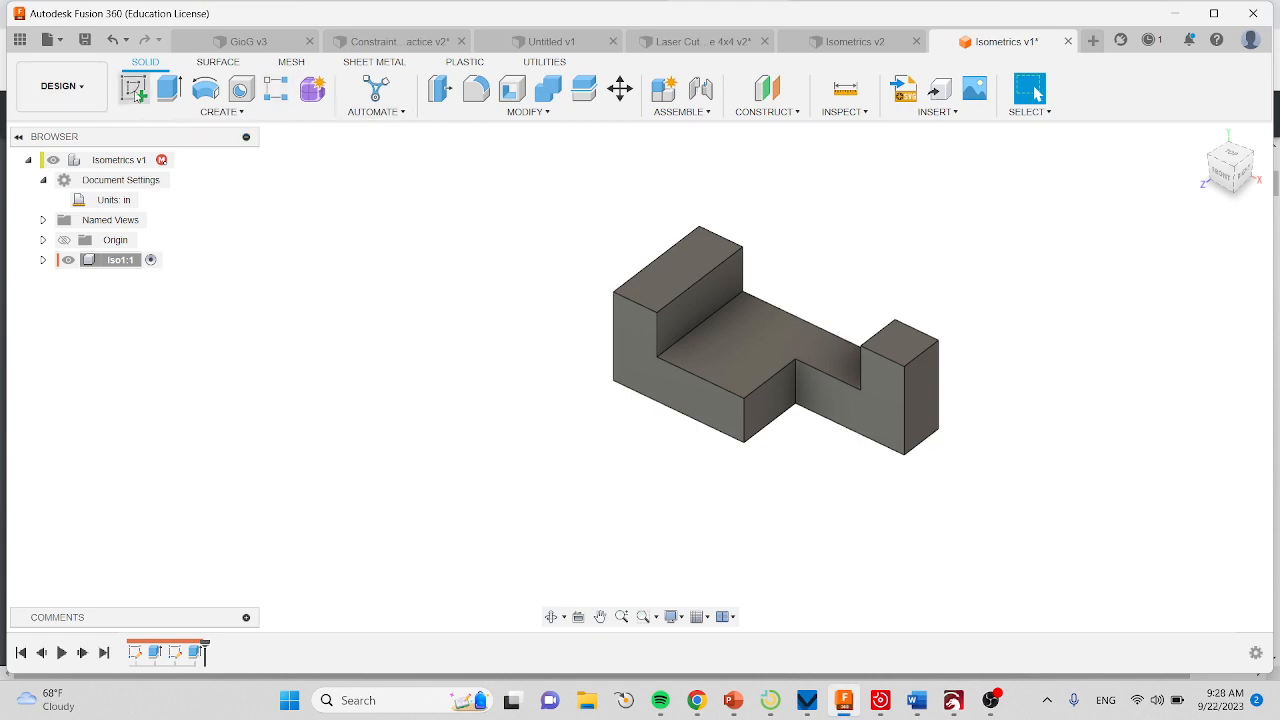
left_click(134, 90)
left_click(732, 347)
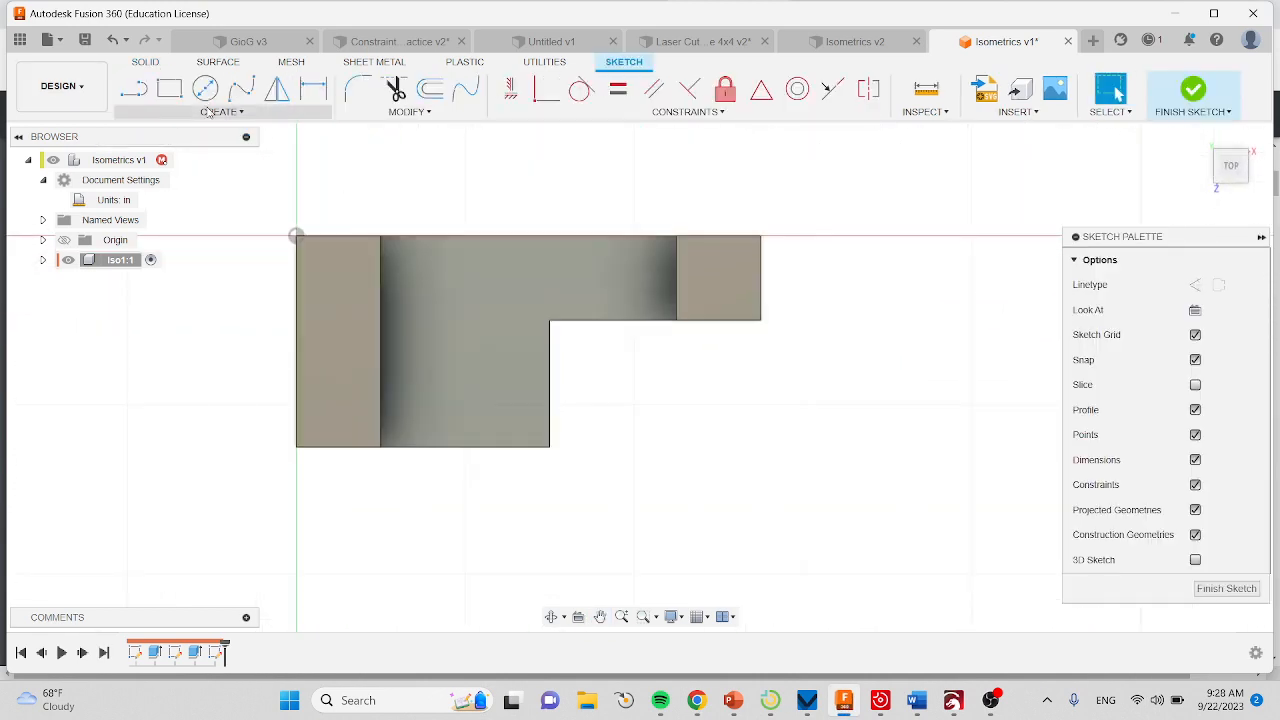
left_click(205, 89)
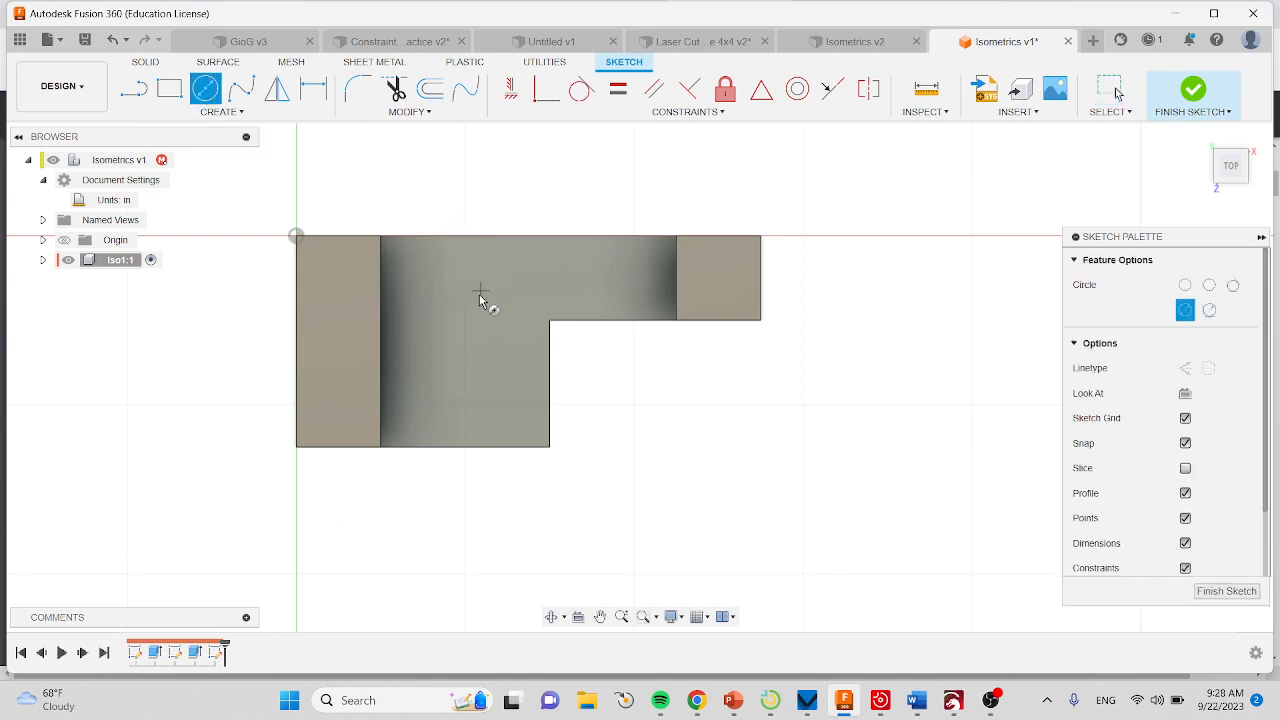
left_click(471, 334)
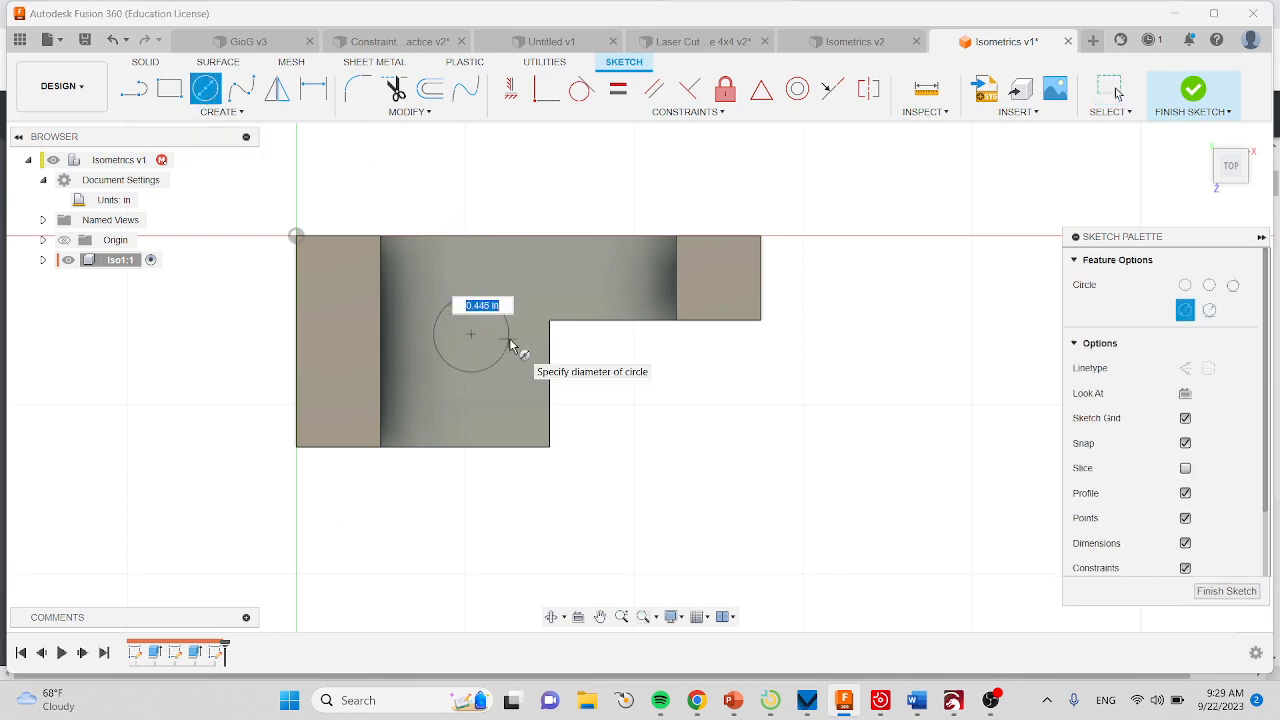
type("2")
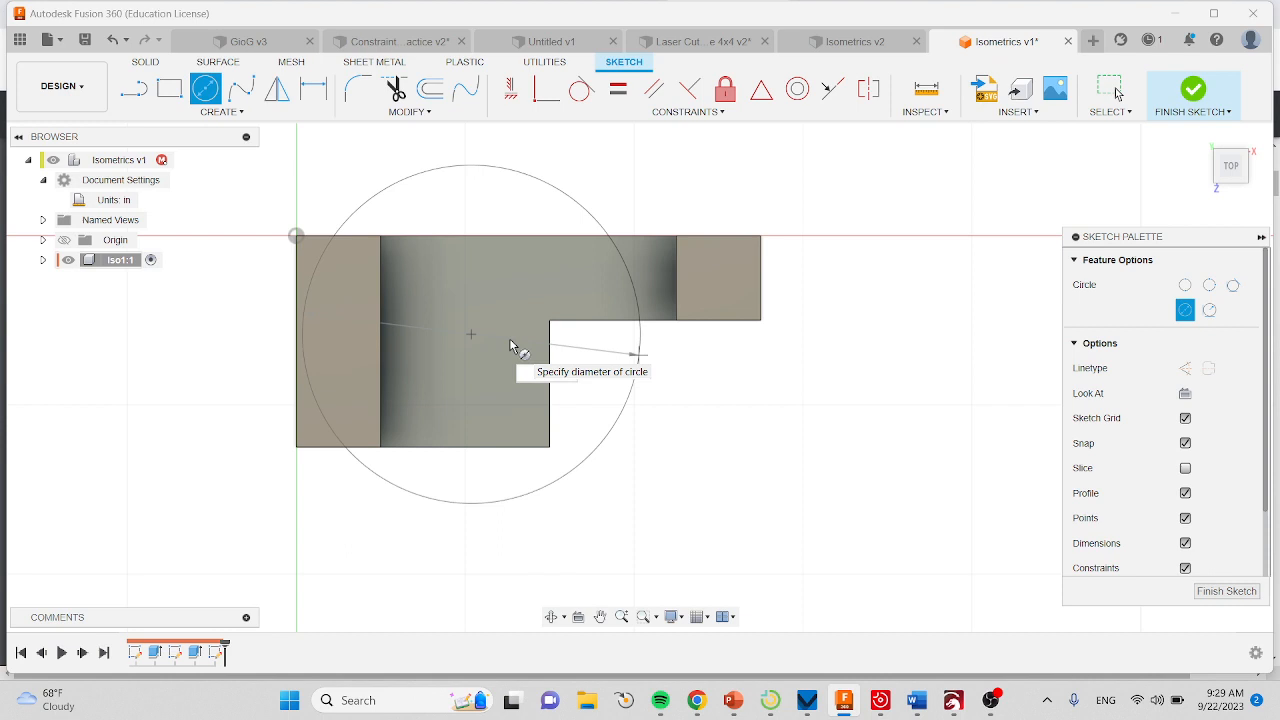
type("*.25")
key("Return")
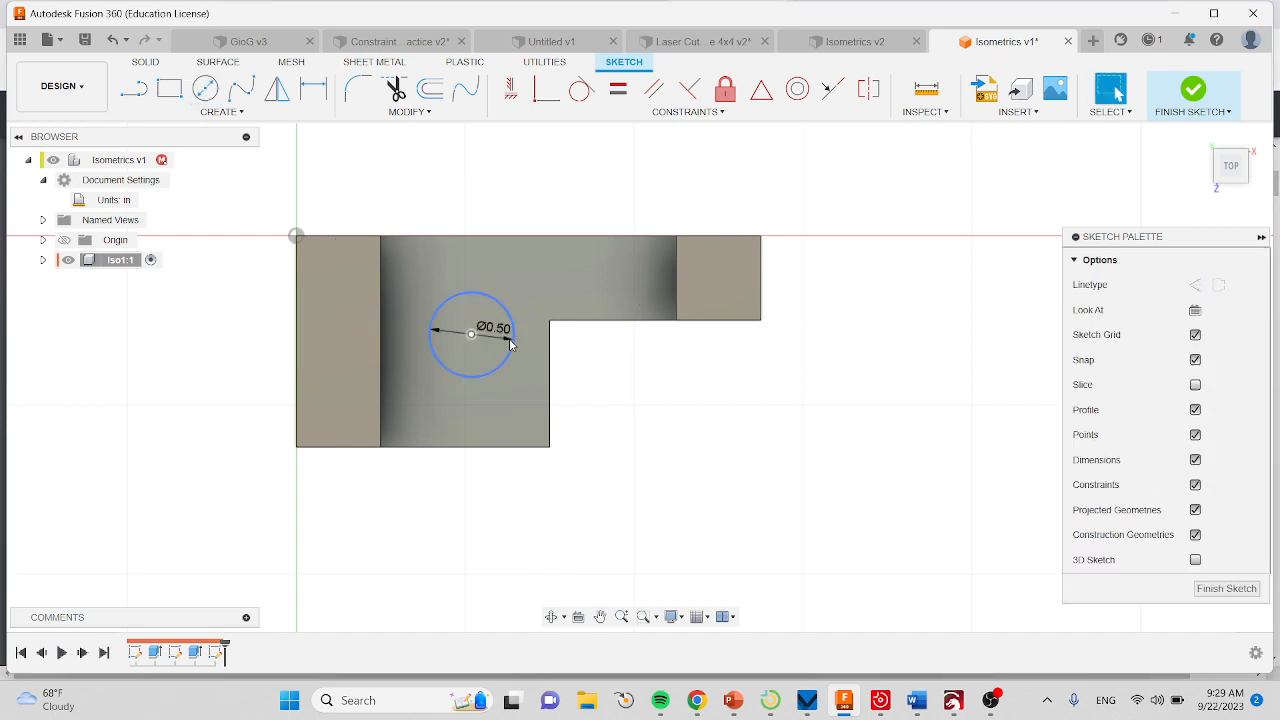
Dimension the circle's center to 2.5*.25 in from the recessed floor's back edge.
key("r")
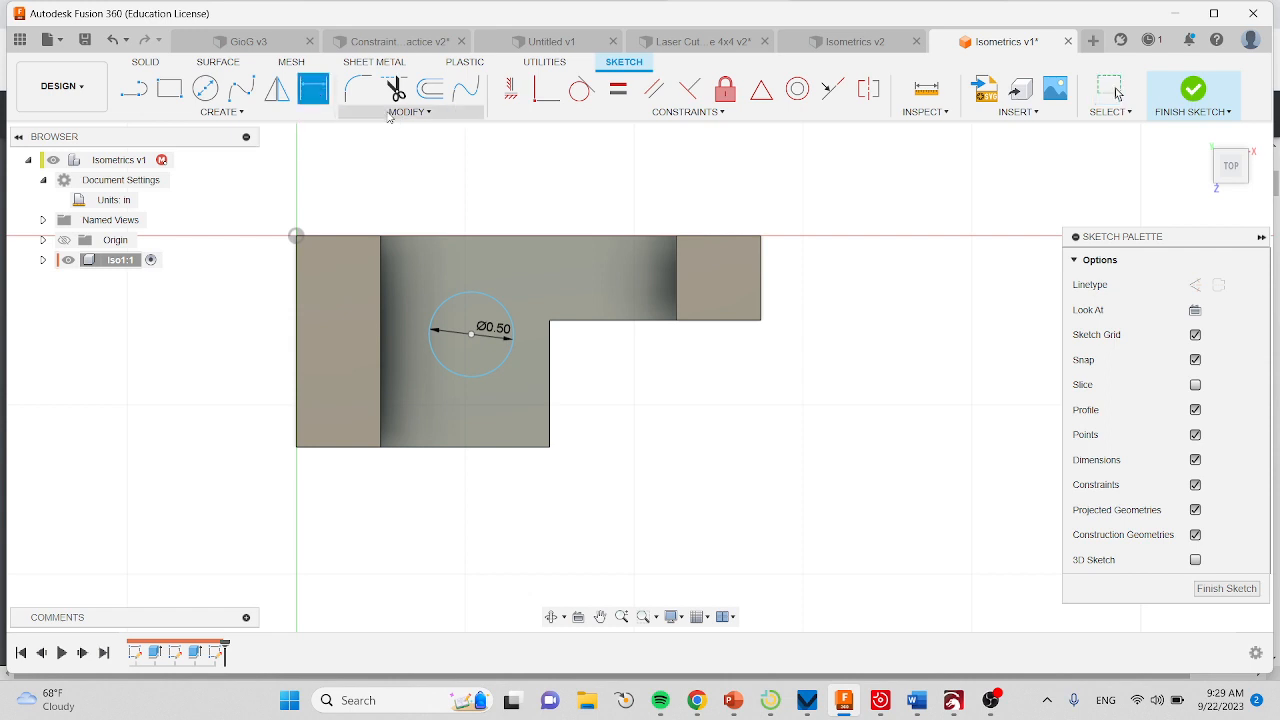
left_click(460, 237)
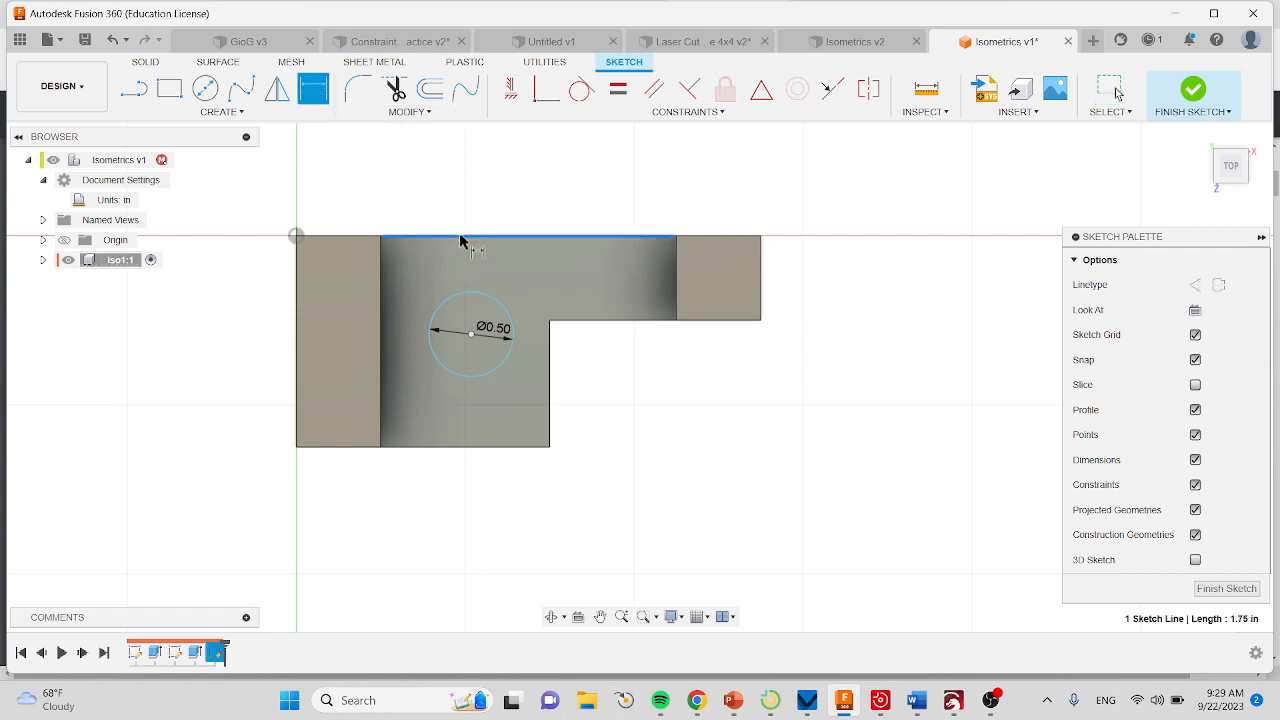
left_click(471, 333)
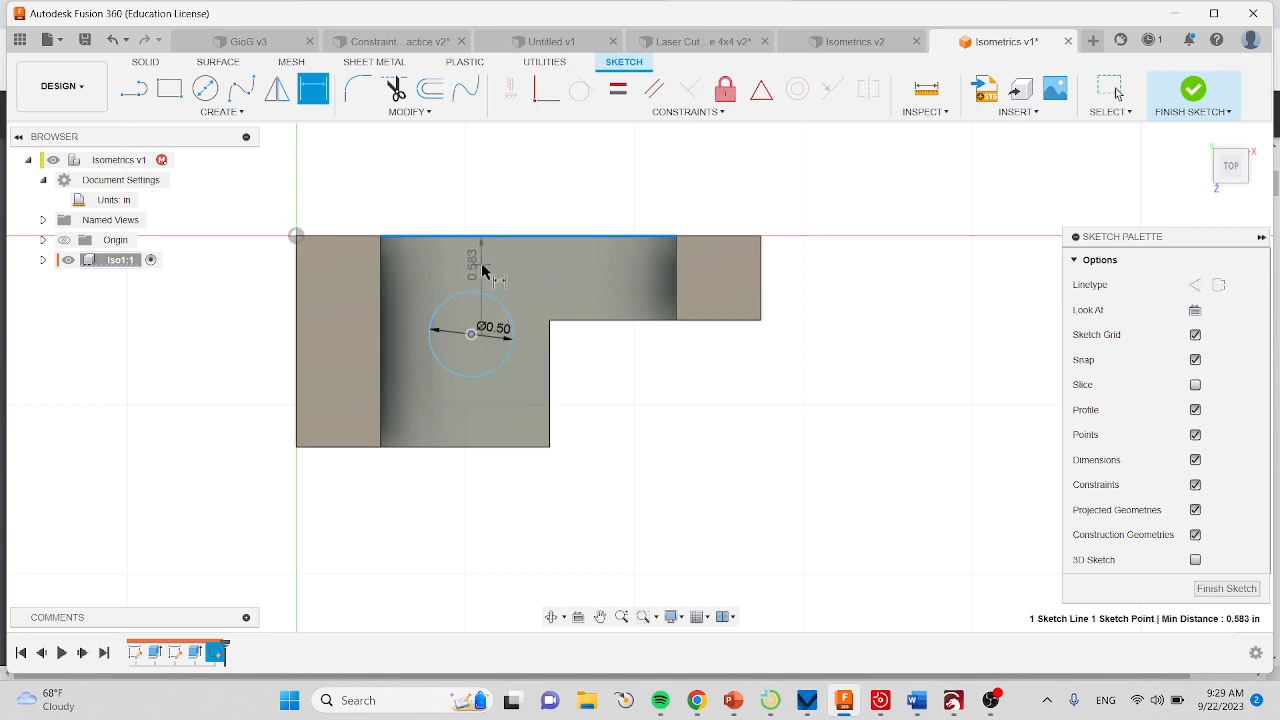
left_click(477, 268)
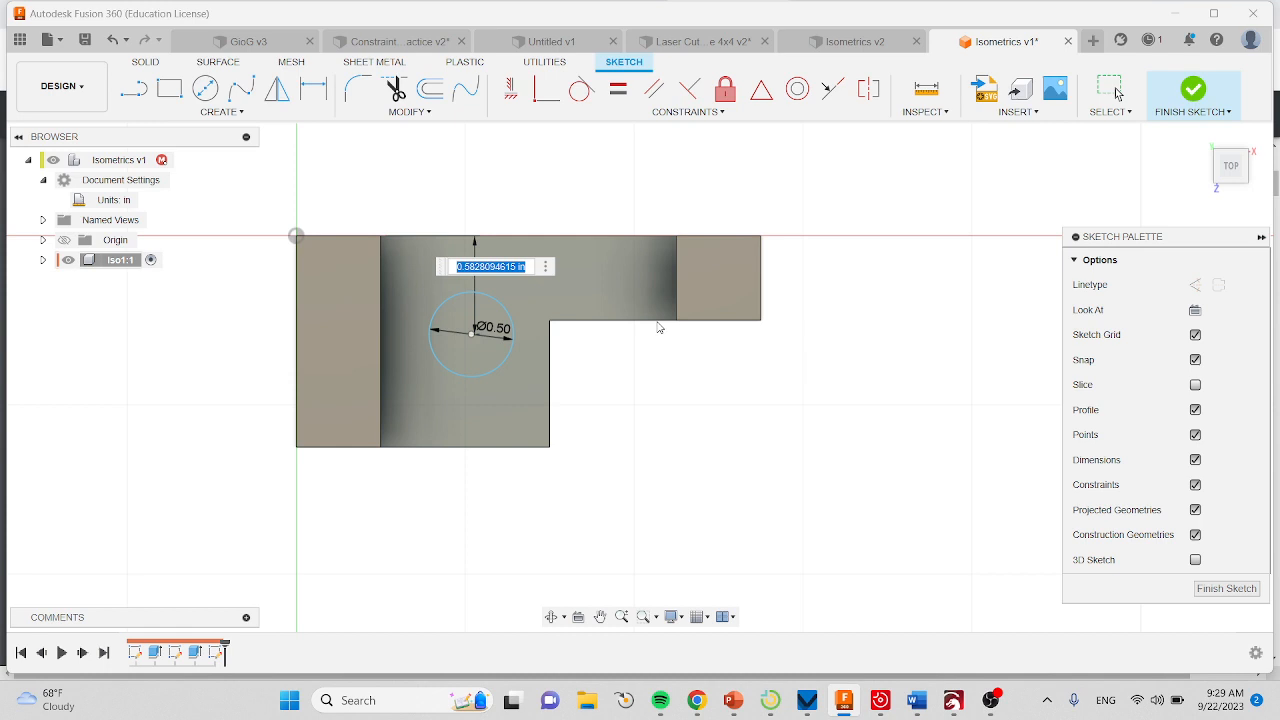
type("2.5")
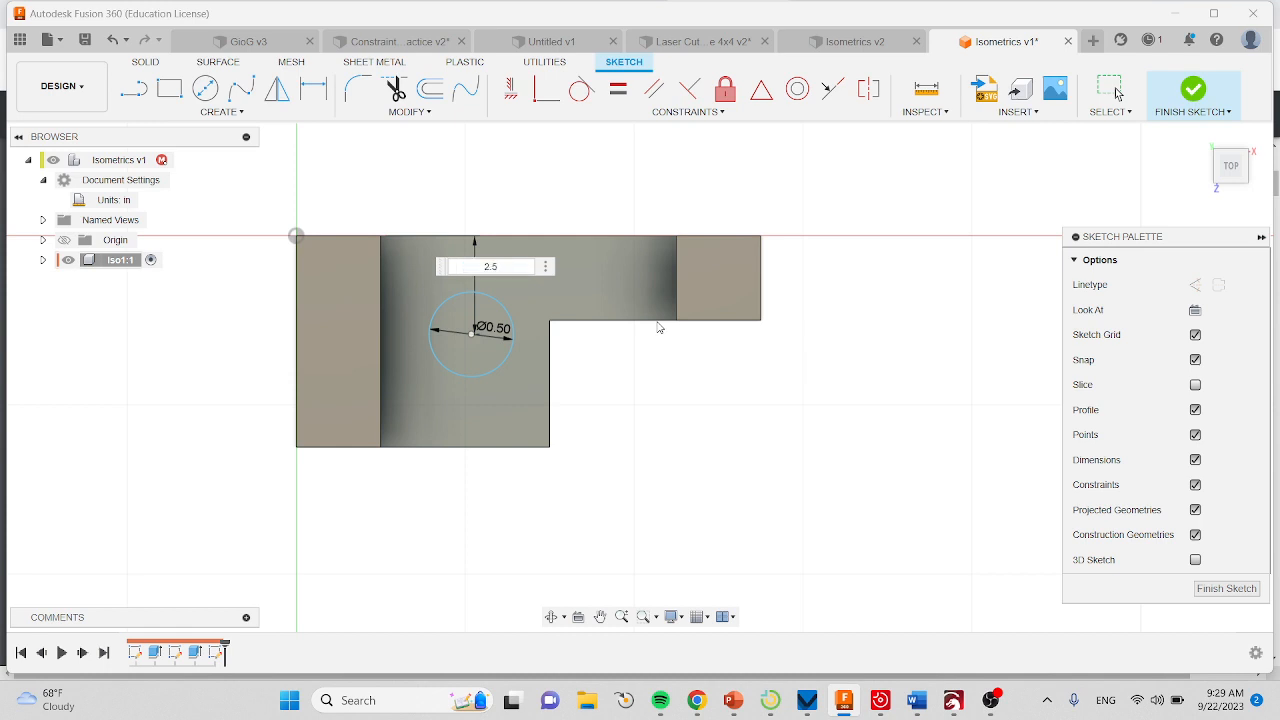
type("*.25")
key("Return")
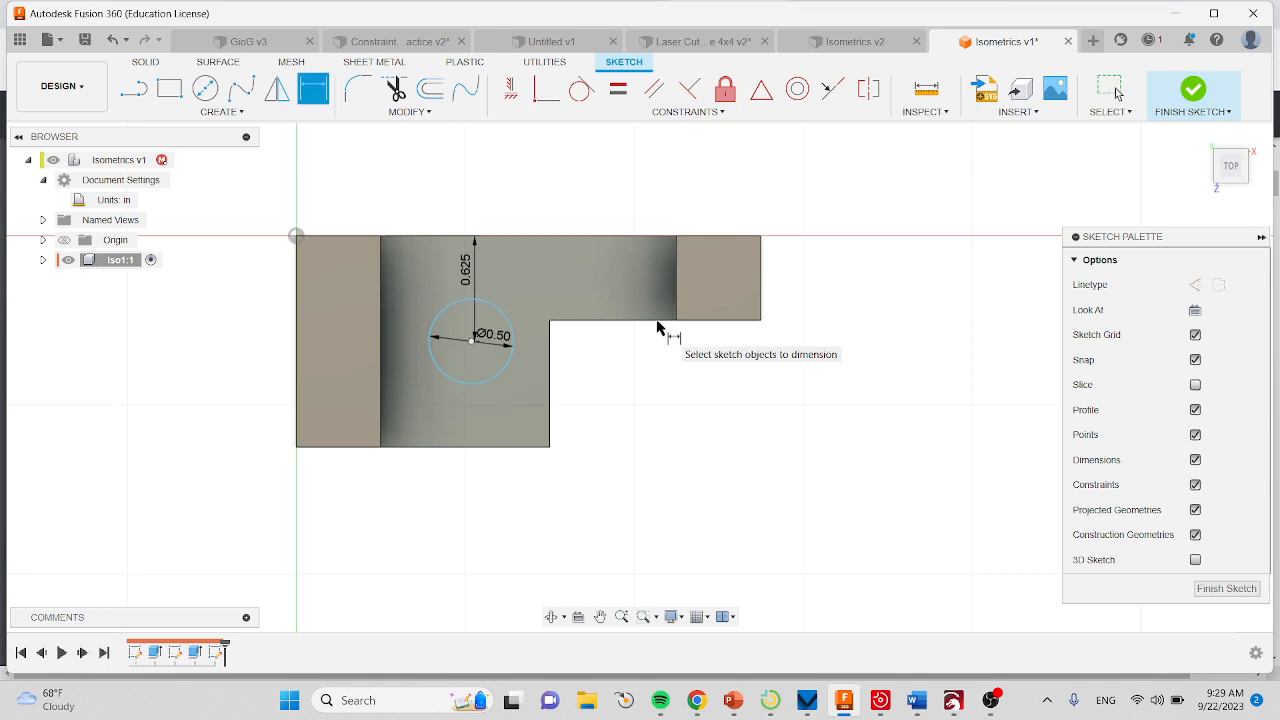
Dimension the circle's center to 2.5/4 in from the left arm's inner edge and finish the sketch.
left_click(381, 352)
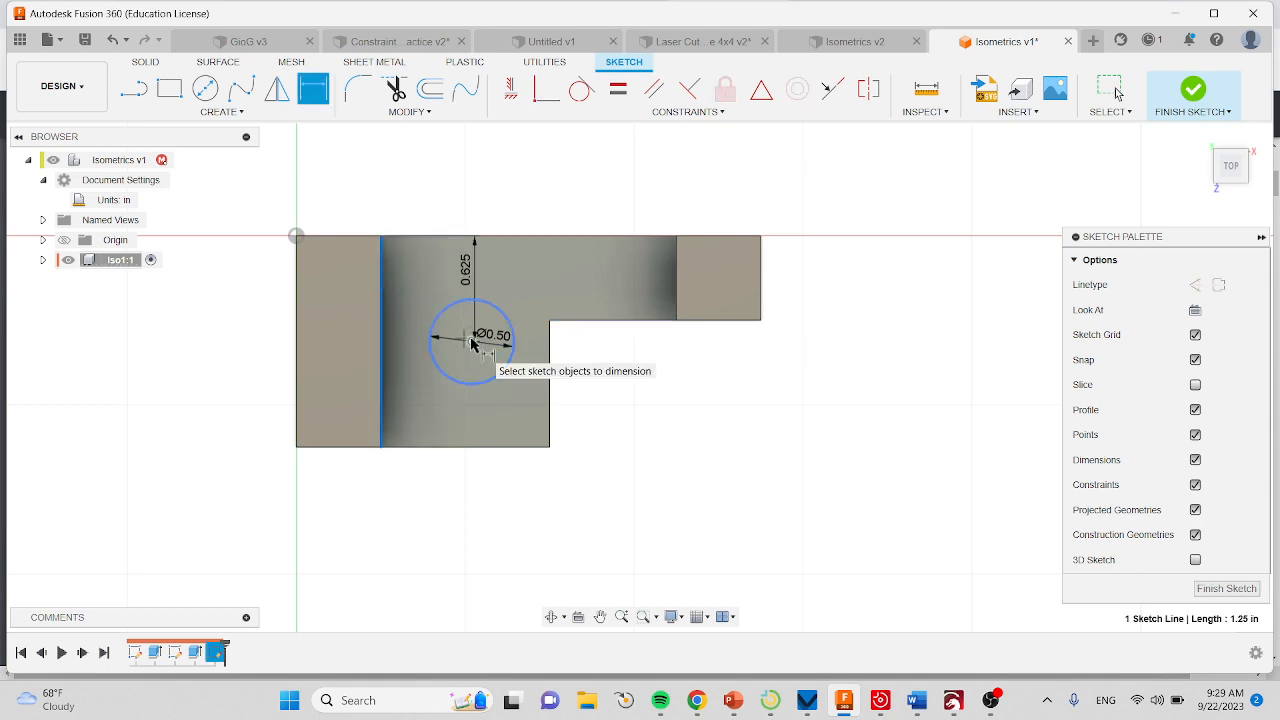
left_click(471, 341)
left_click(462, 284)
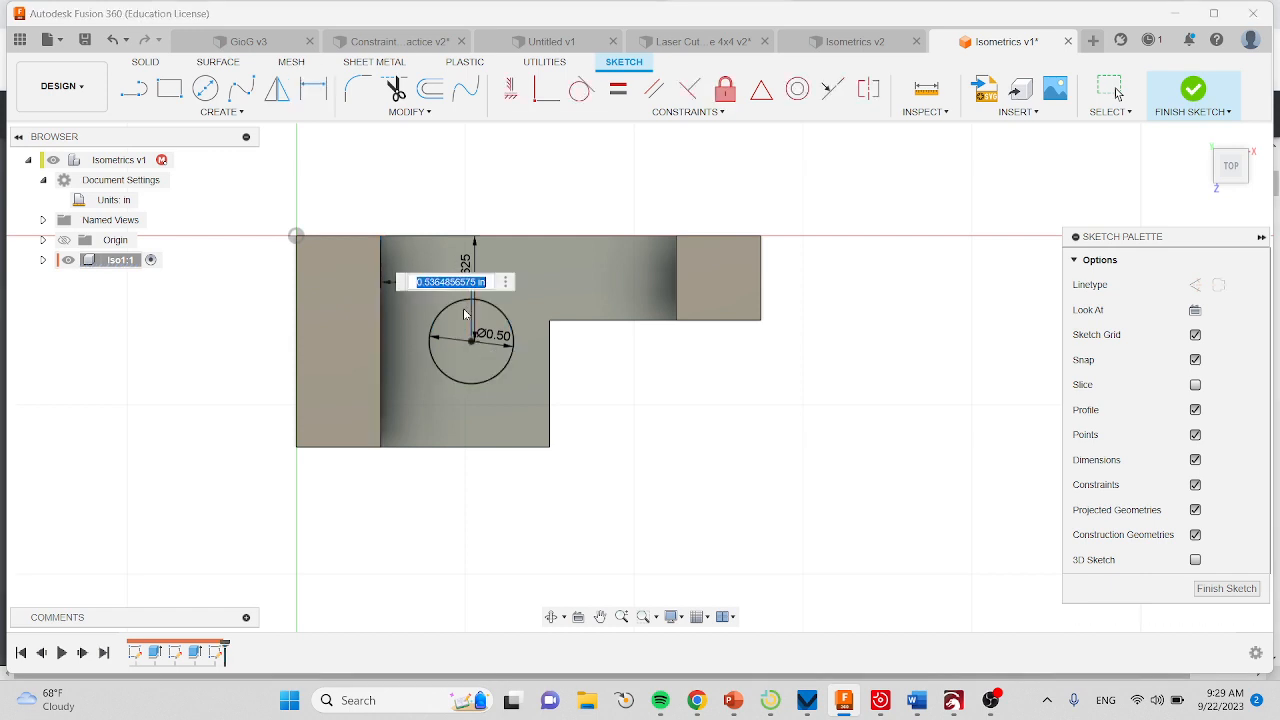
type("2.5/4")
key("Return")
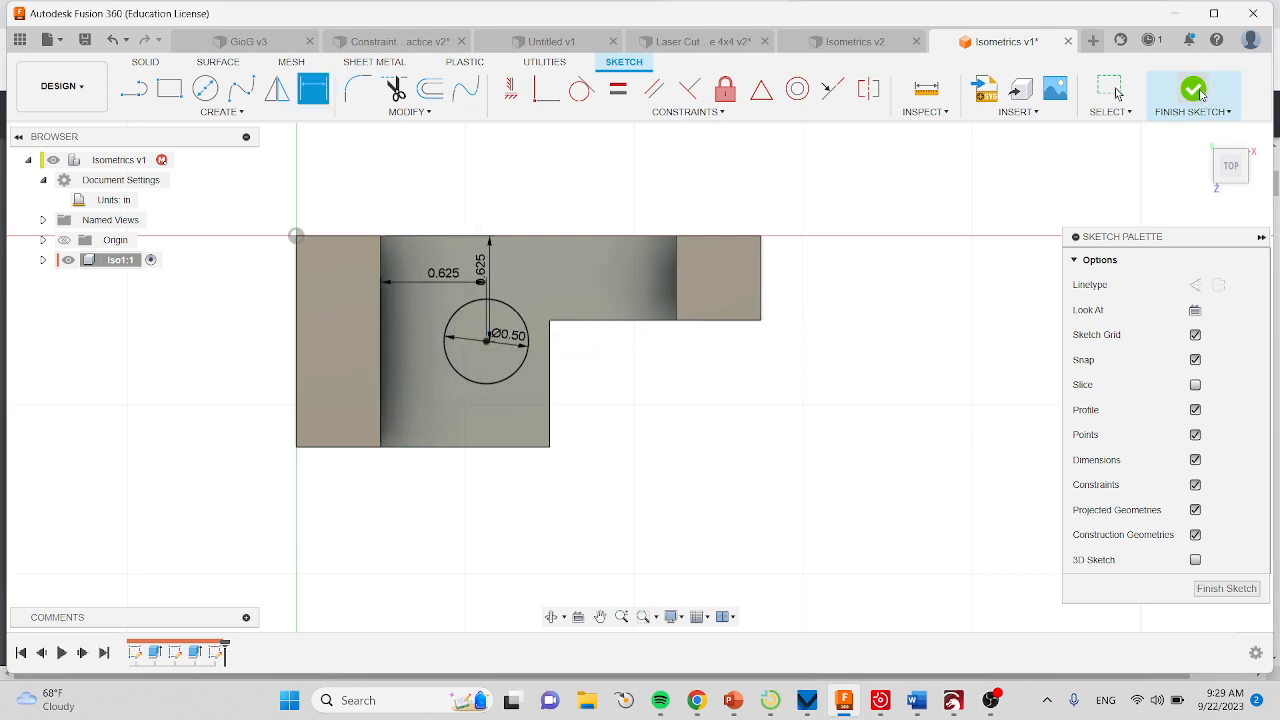
left_click(1196, 91)
Extrude the circle 0.90 in downward as a cut through the floor, and save the design with the description User Saved.
middle_click_drag(606, 352, 593, 279, "shift")
key("e")
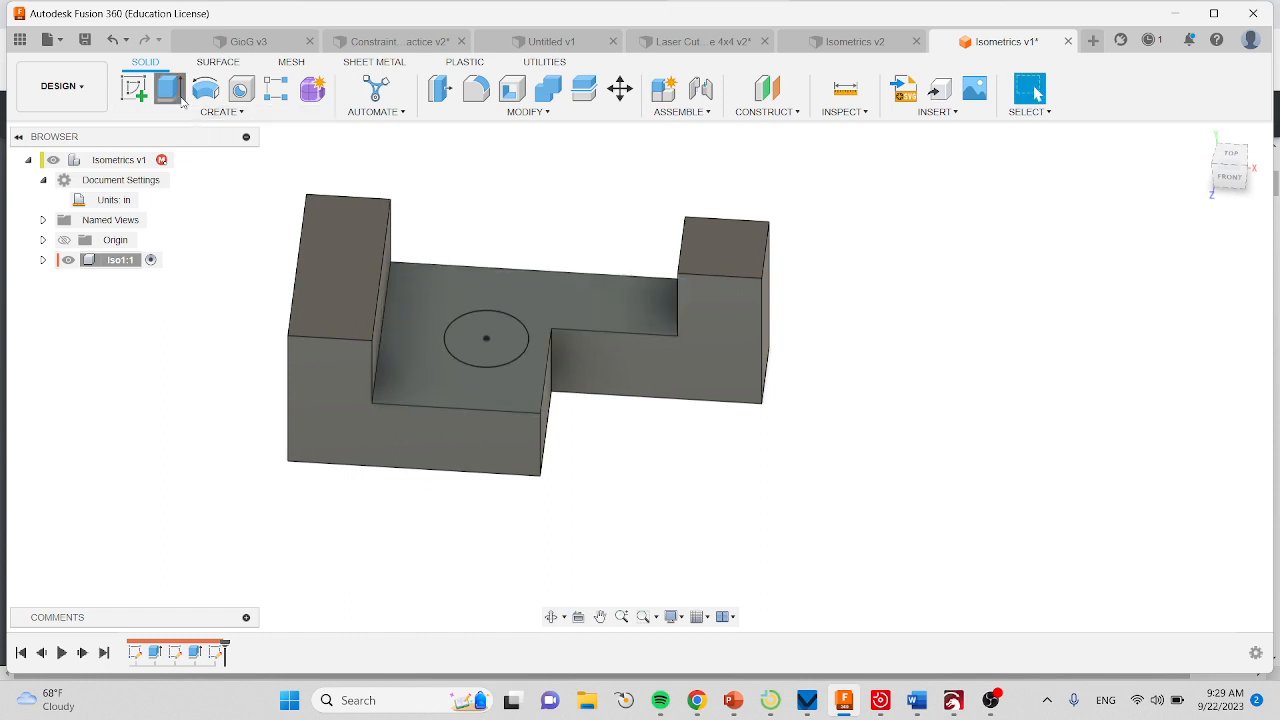
left_click(505, 335)
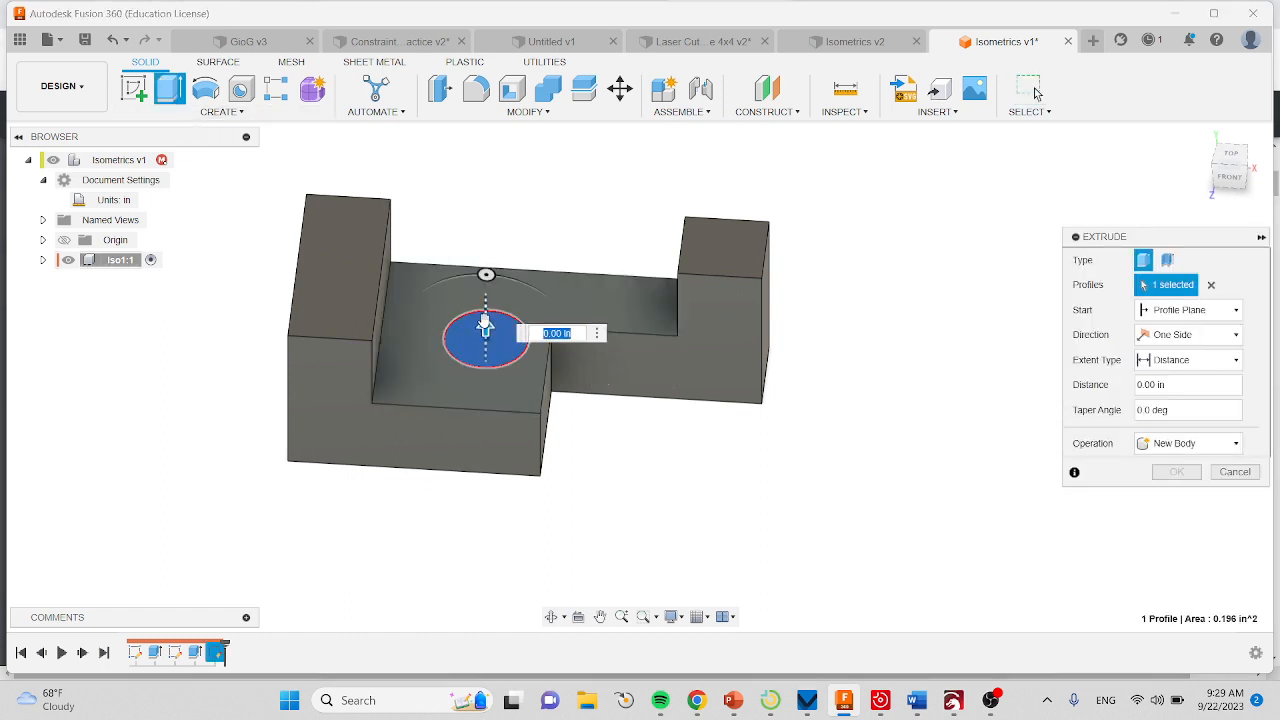
left_click_drag(487, 370, 487, 461)
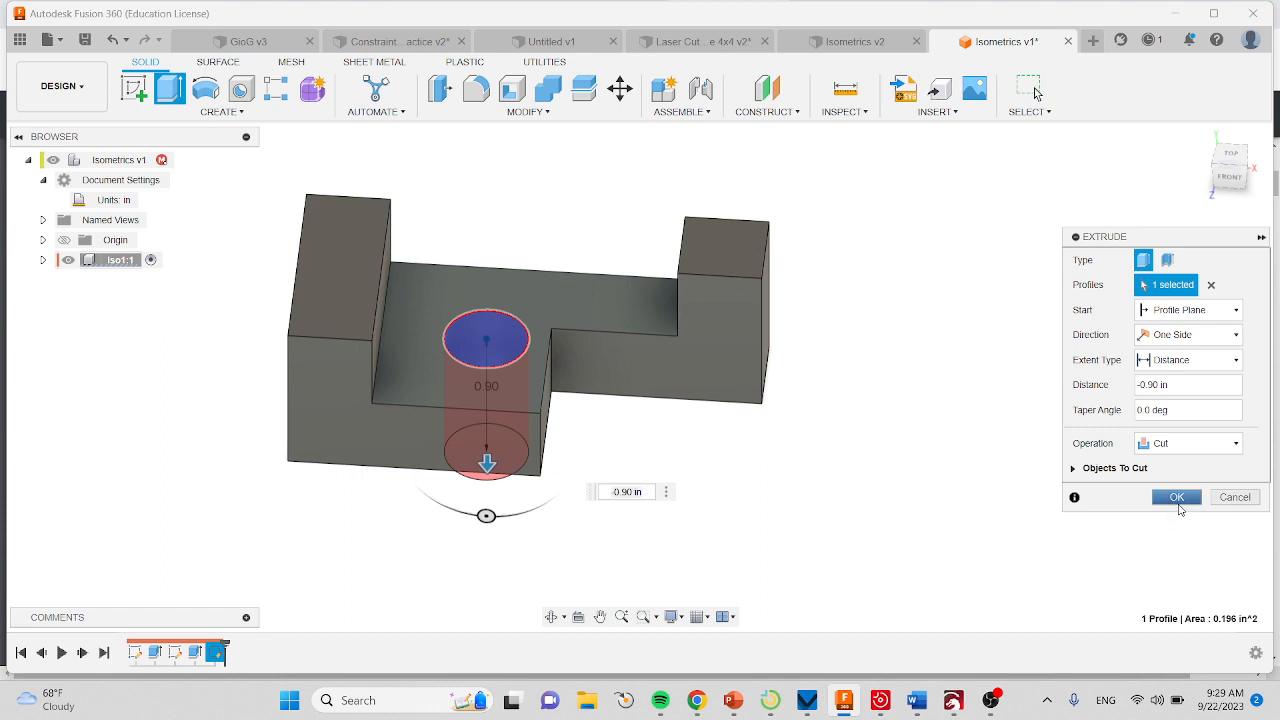
left_click(1175, 498)
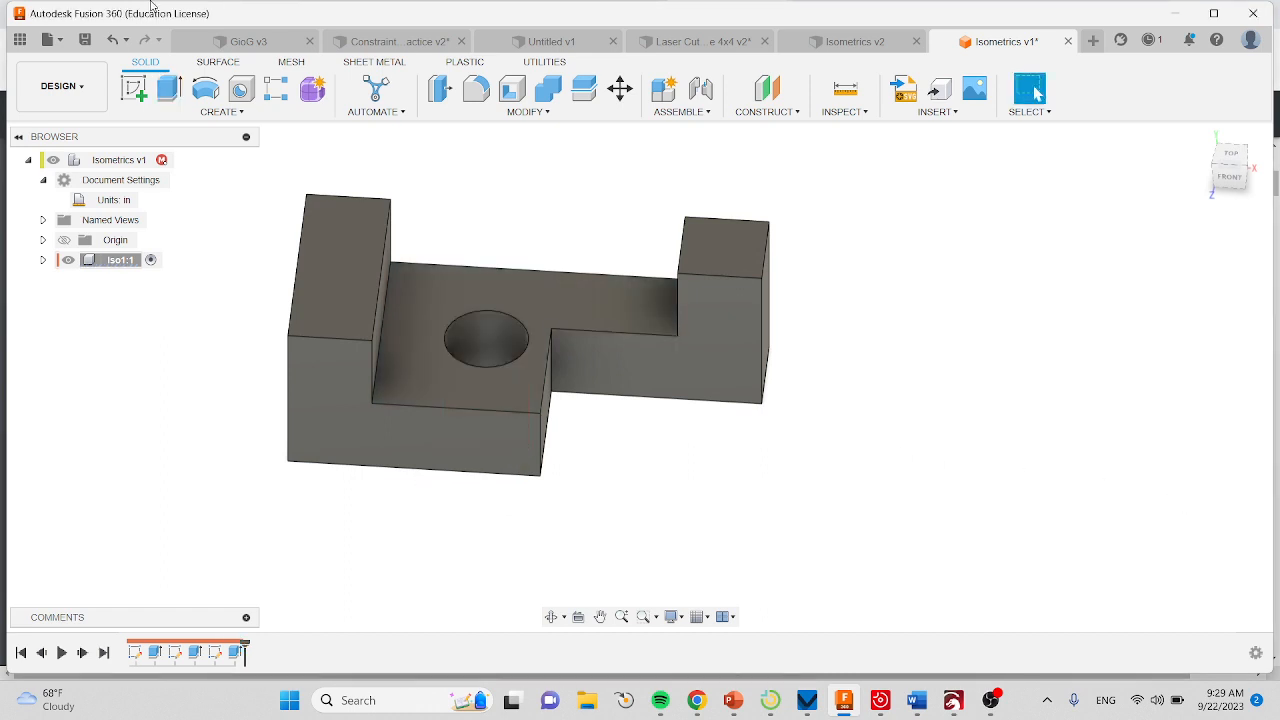
left_click(85, 40)
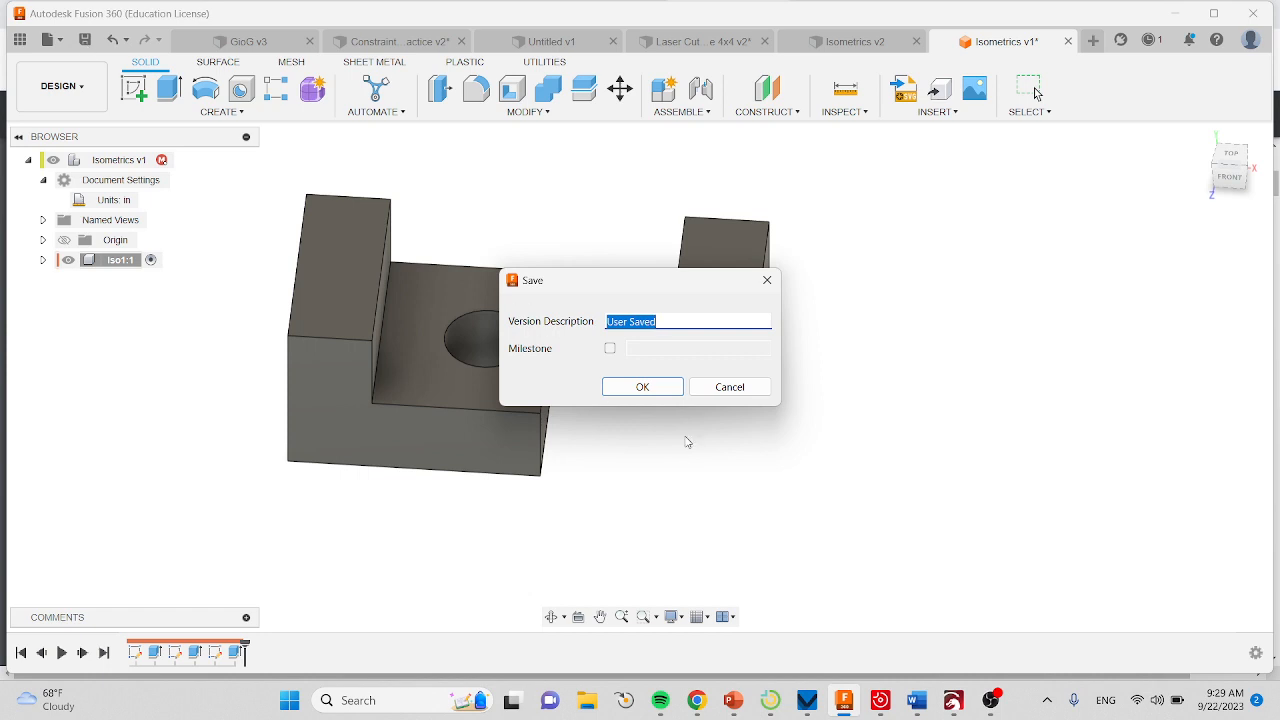
left_click(648, 389)
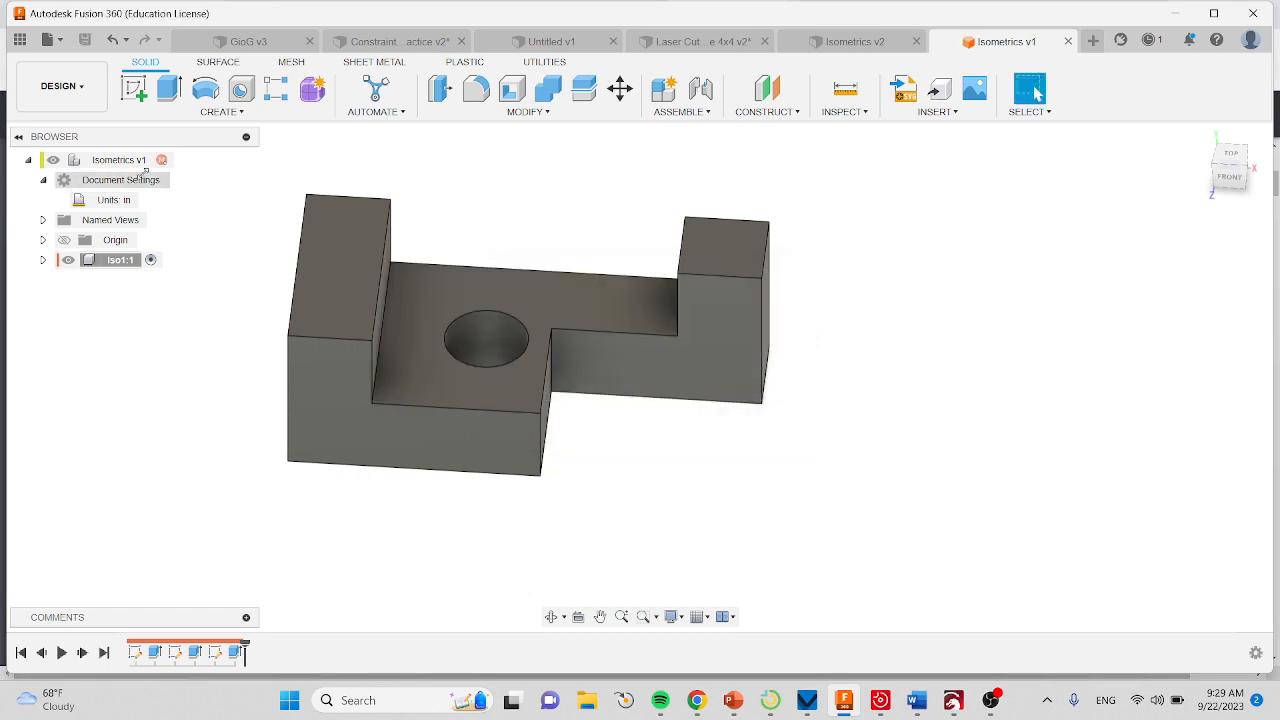
Open the physical material library for the Iso1 component.
right_click(113, 268)
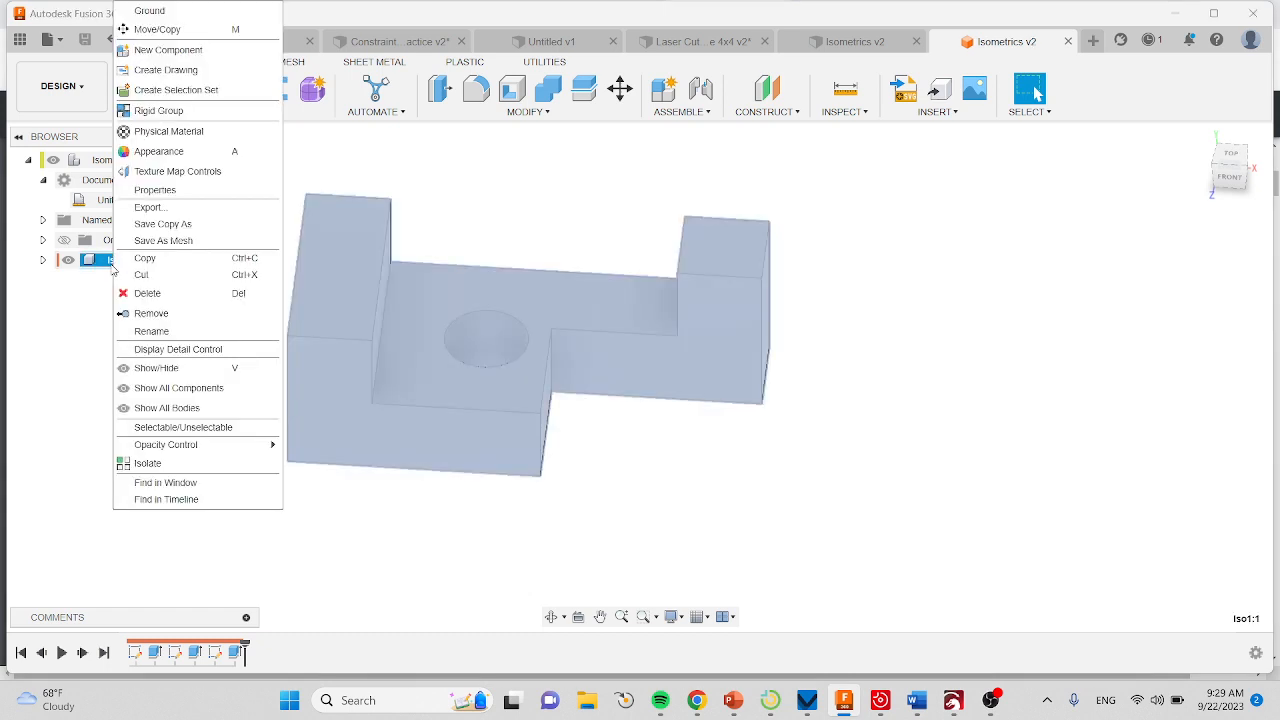
left_click(406, 399)
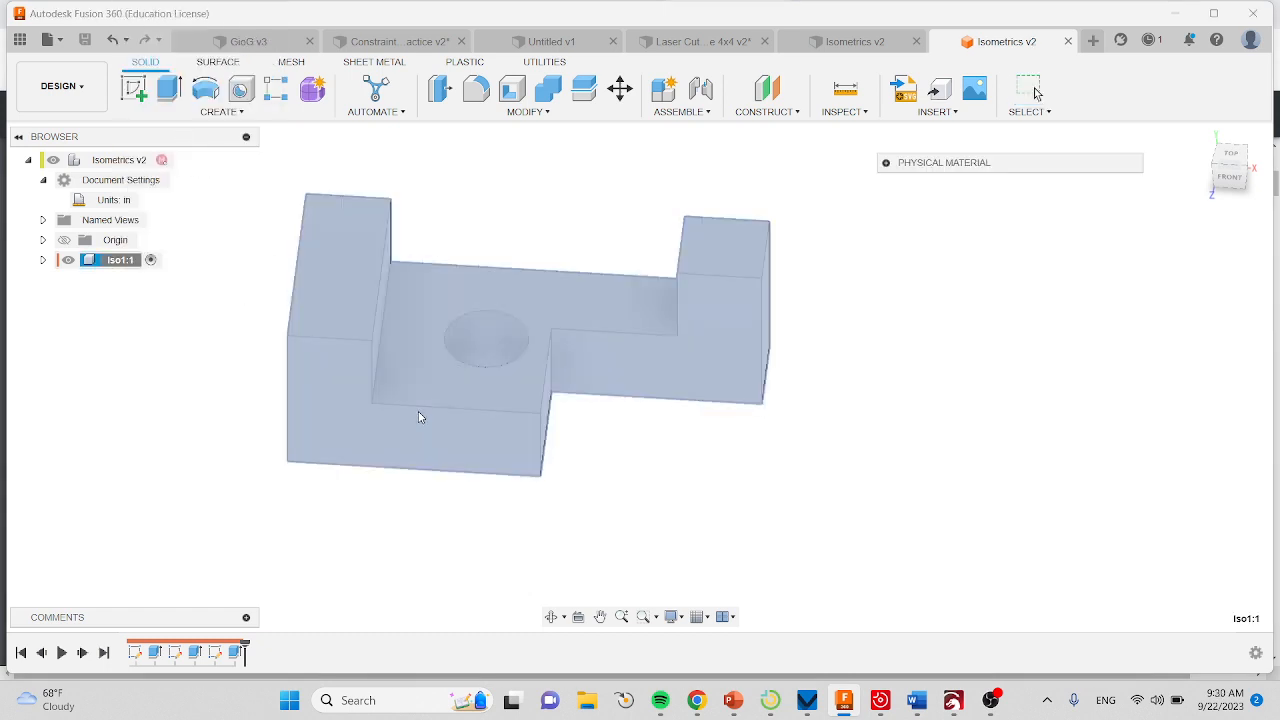
left_click(886, 162)
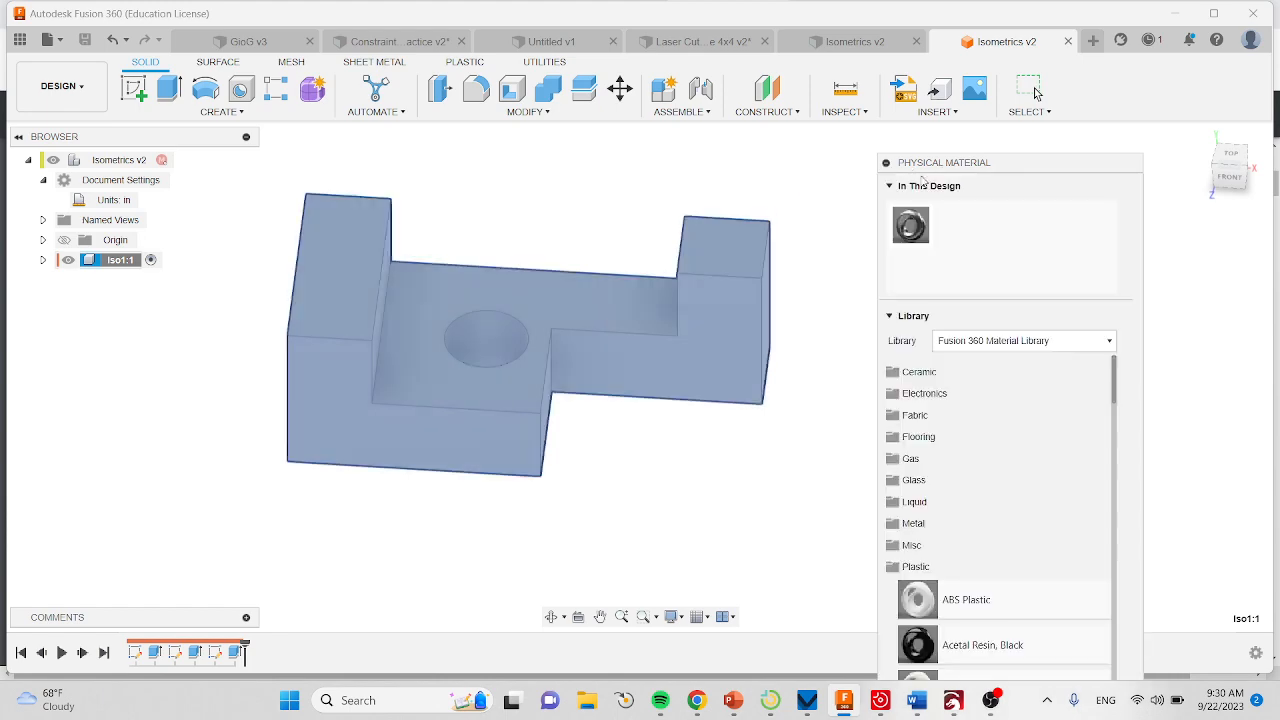
Check the required material on the Chrome worksheet and apply Polyethylene, High Density from the Plastic library category to the Iso1 part.
left_click(696, 700)
scroll(496, 456, "up", 3)
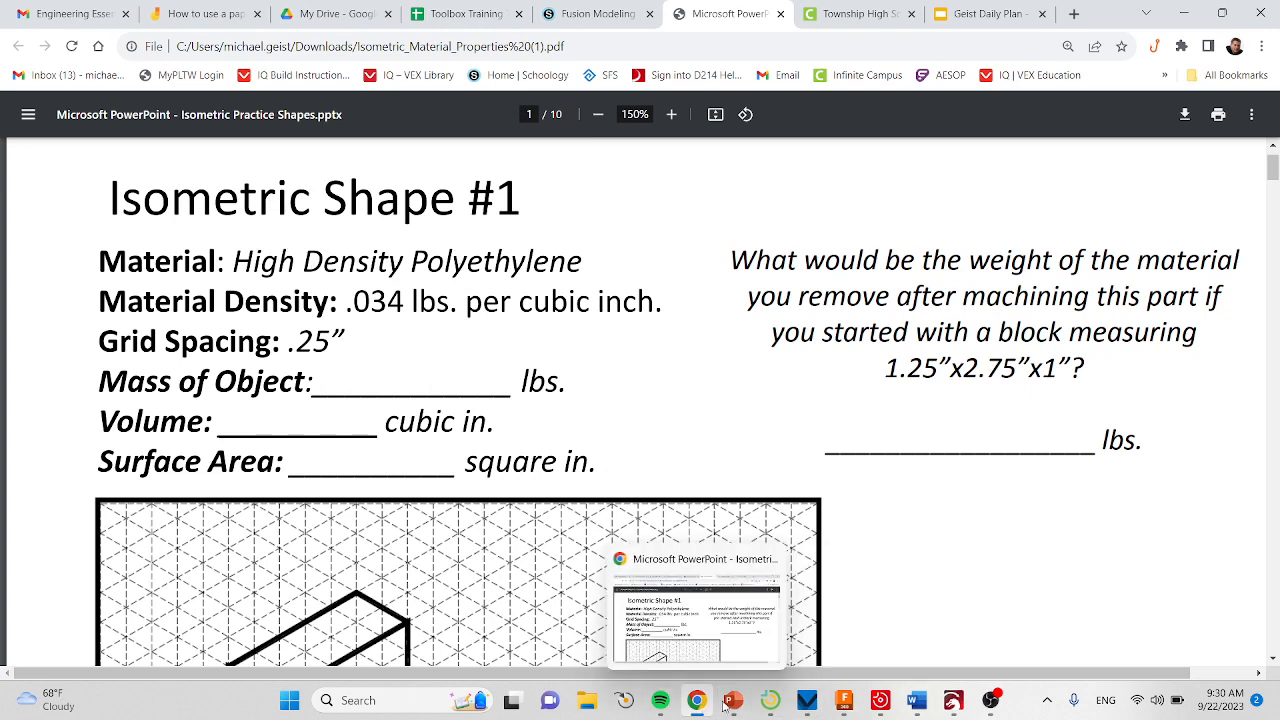
left_click(844, 700)
scroll(1002, 478, "down", 3)
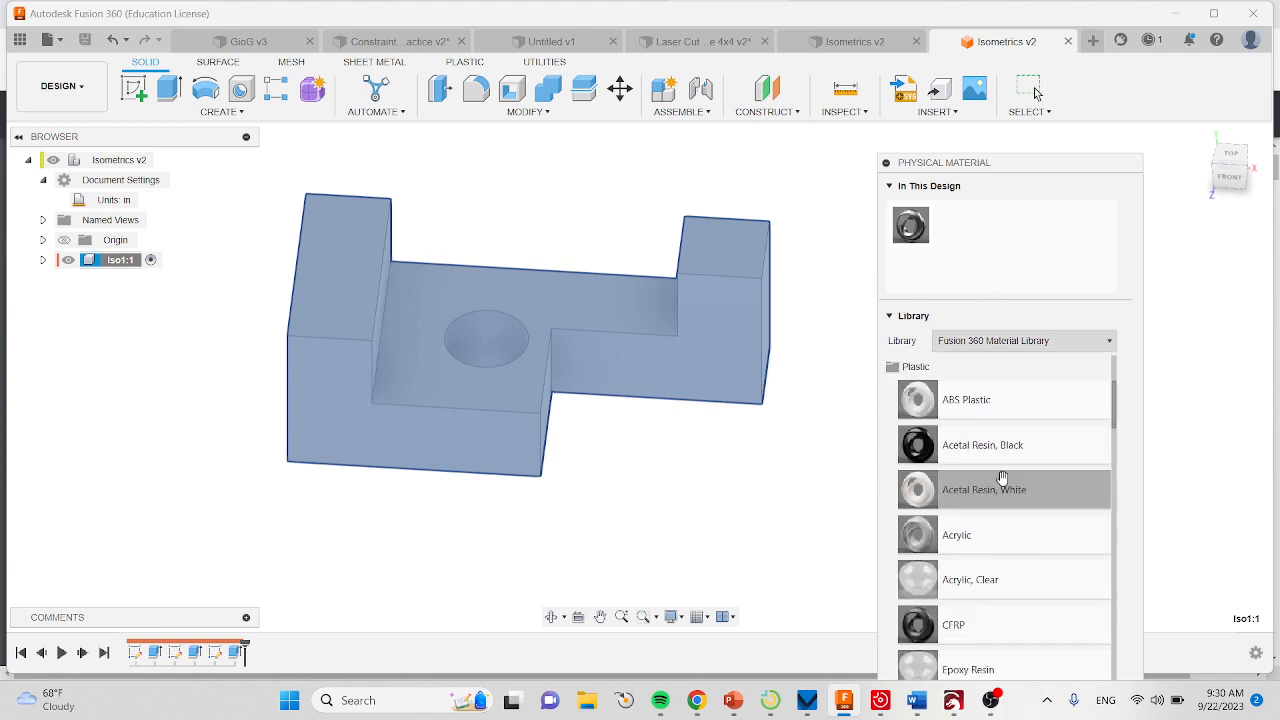
scroll(1002, 478, "up", 3)
left_click(913, 468)
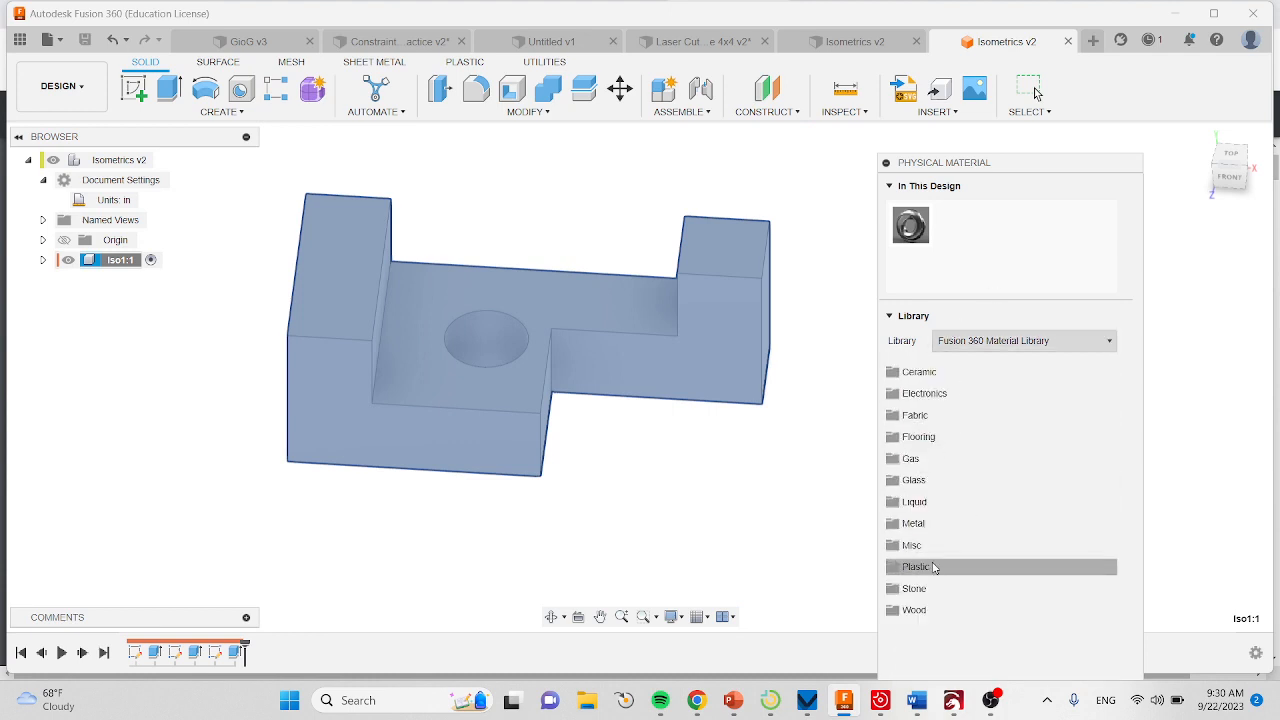
left_click(933, 567)
scroll(975, 567, "down", 10)
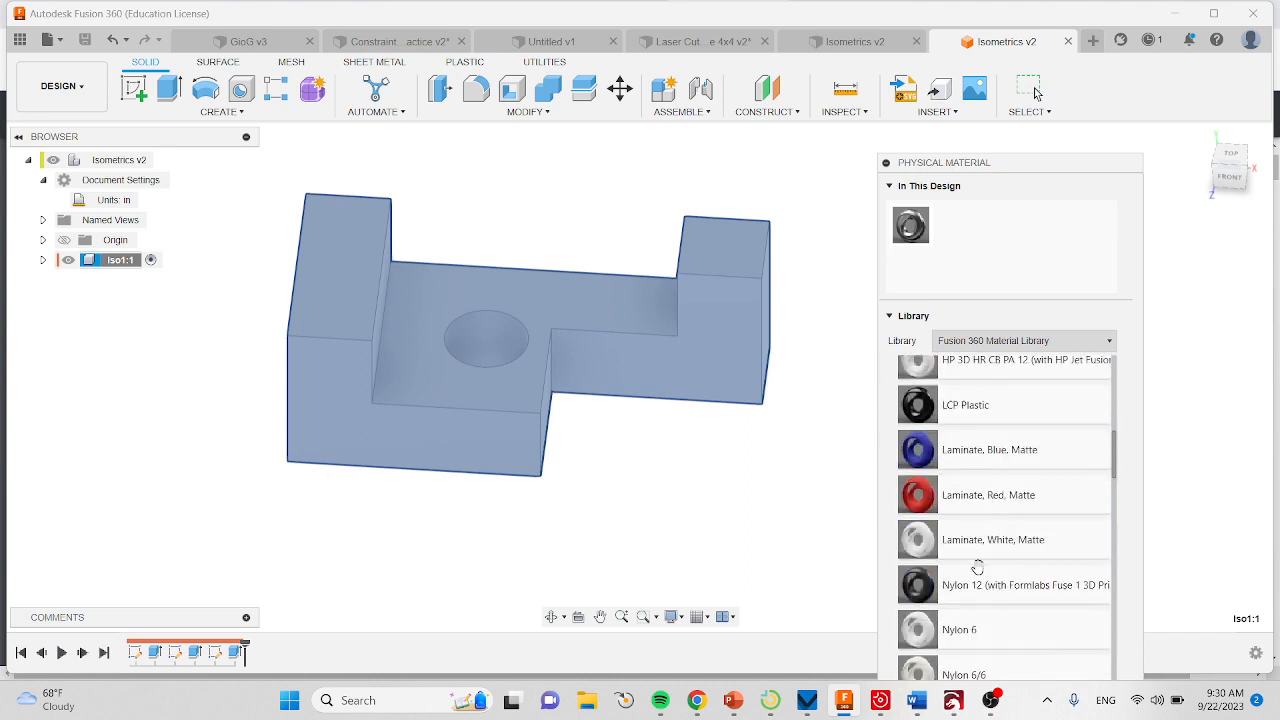
scroll(977, 567, "down", 10)
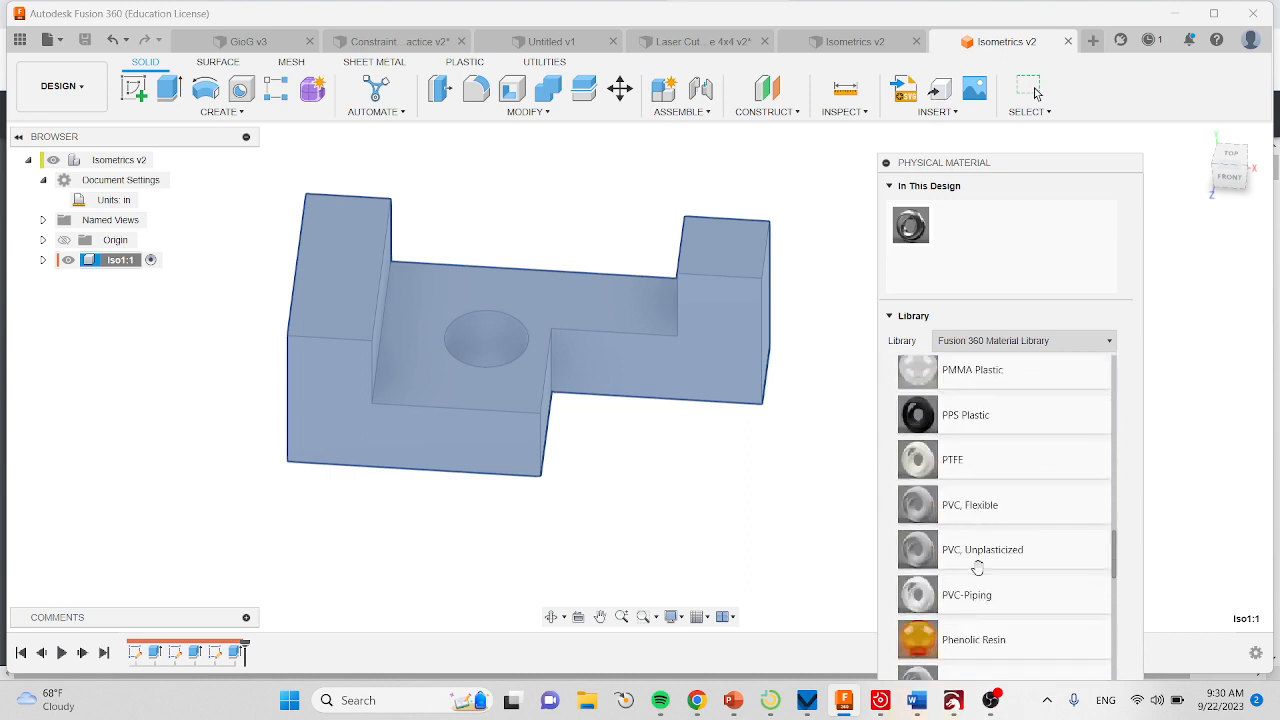
scroll(977, 567, "down", 8)
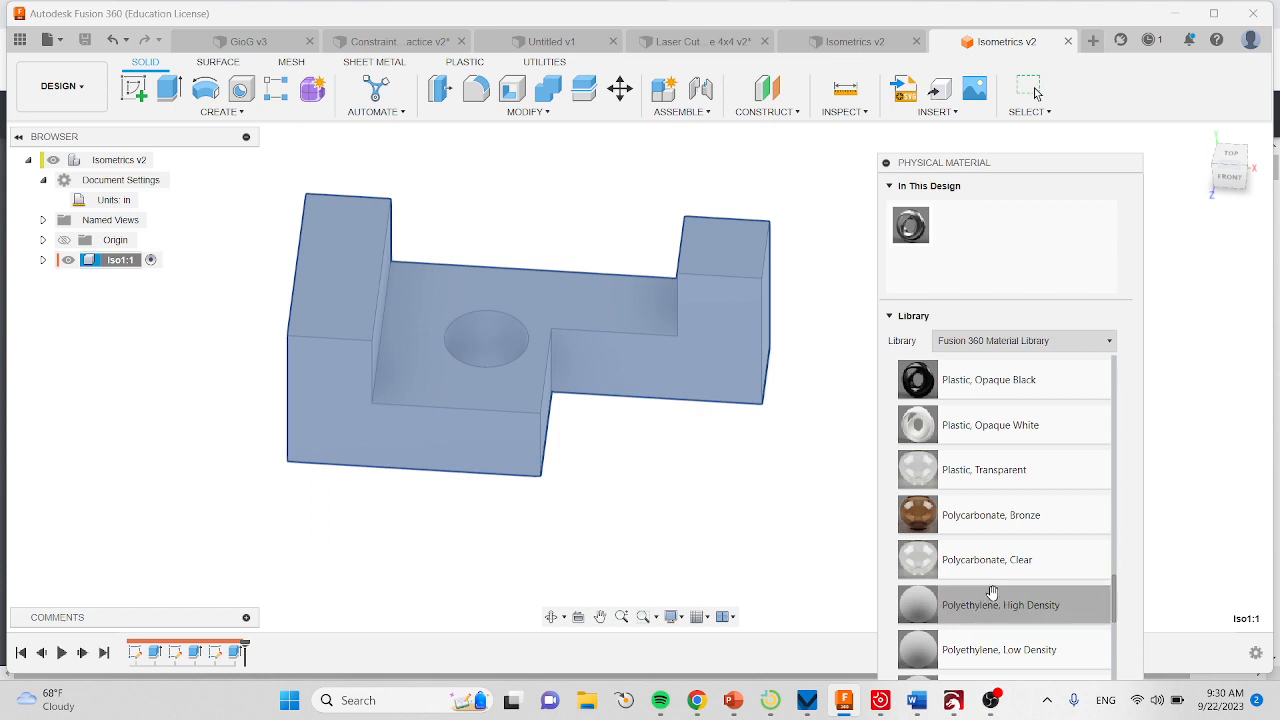
left_click_drag(996, 605, 617, 326)
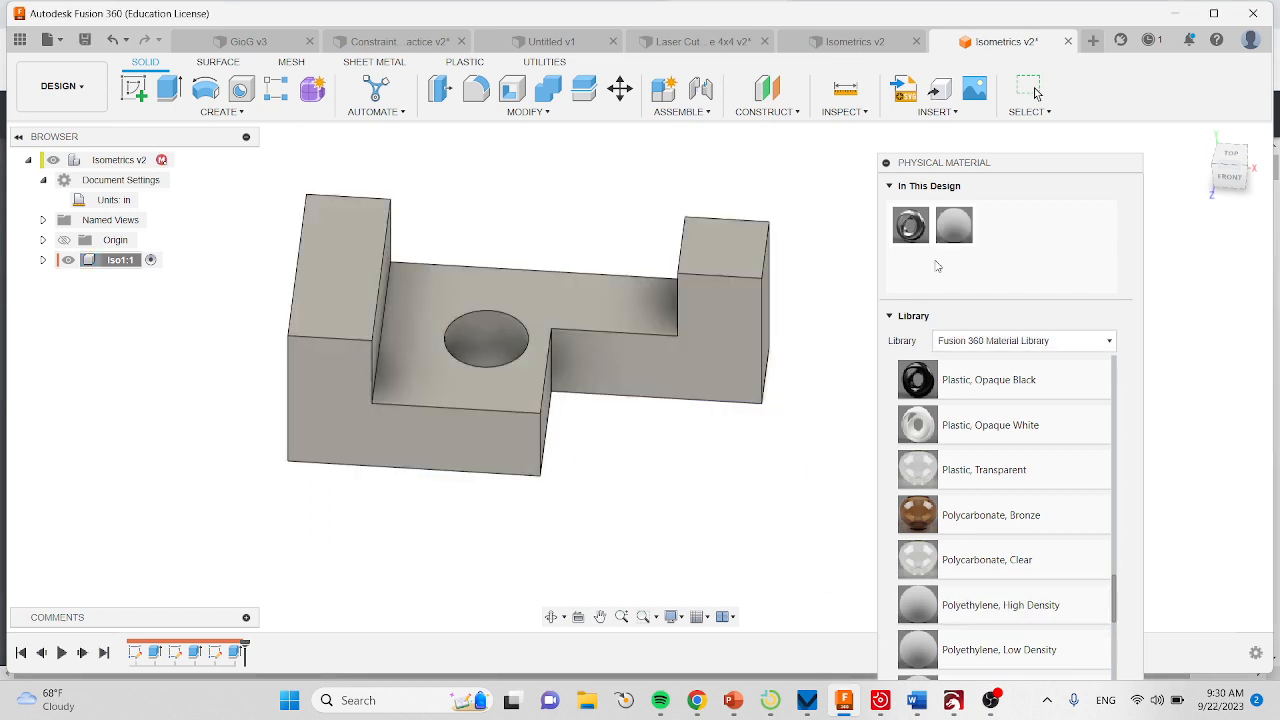
left_click(886, 163)
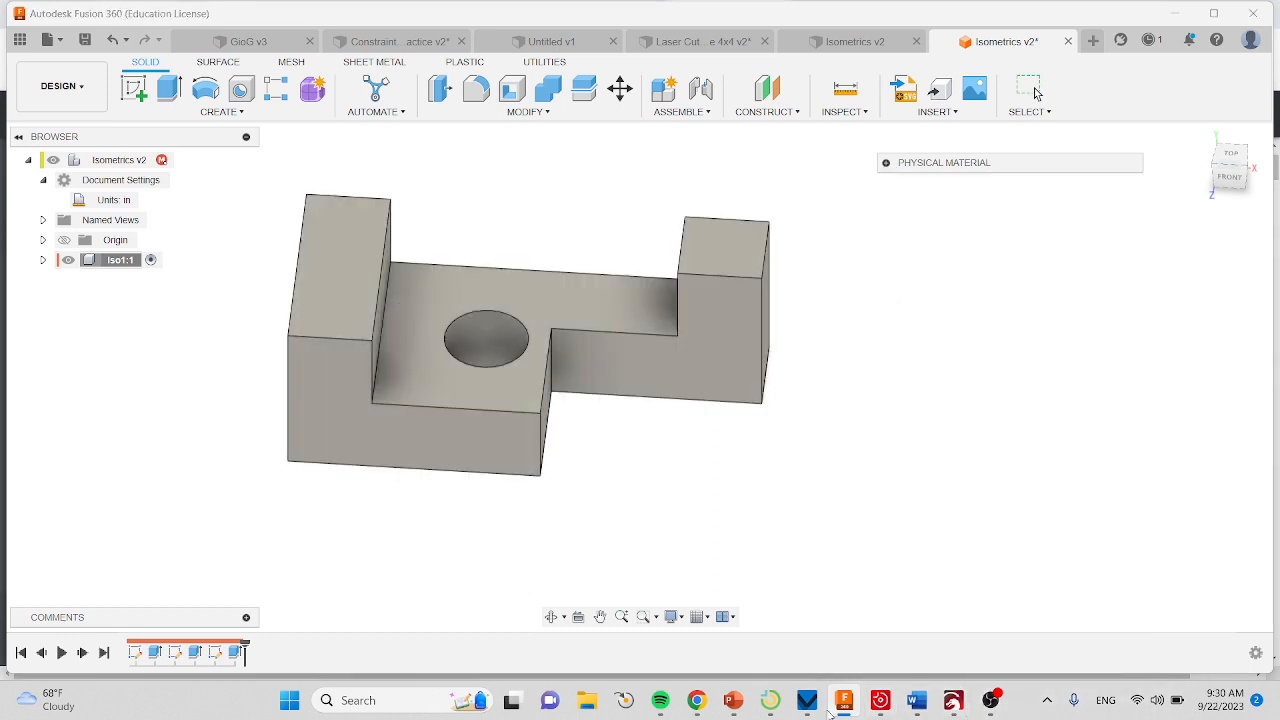
Check which properties the Chrome worksheet asks for and examine the mass, volume and surface area in the Iso1 component's properties.
left_click(697, 700)
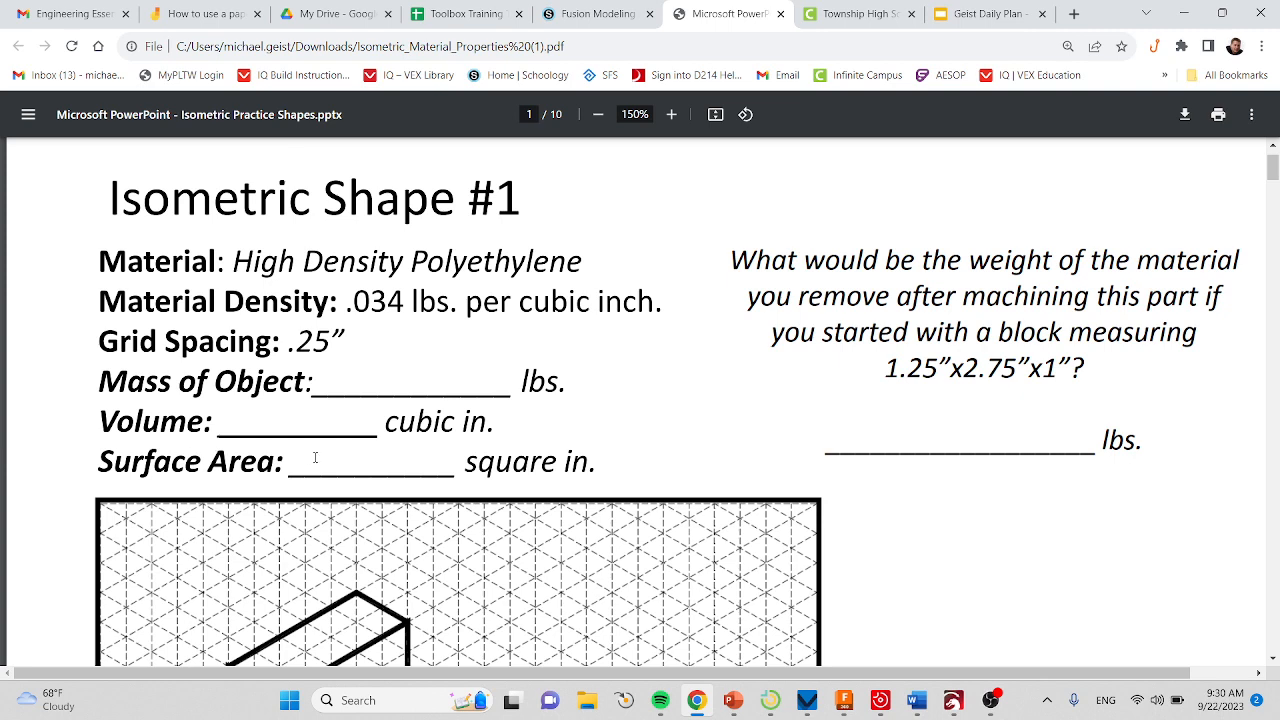
mouse_move(990, 702)
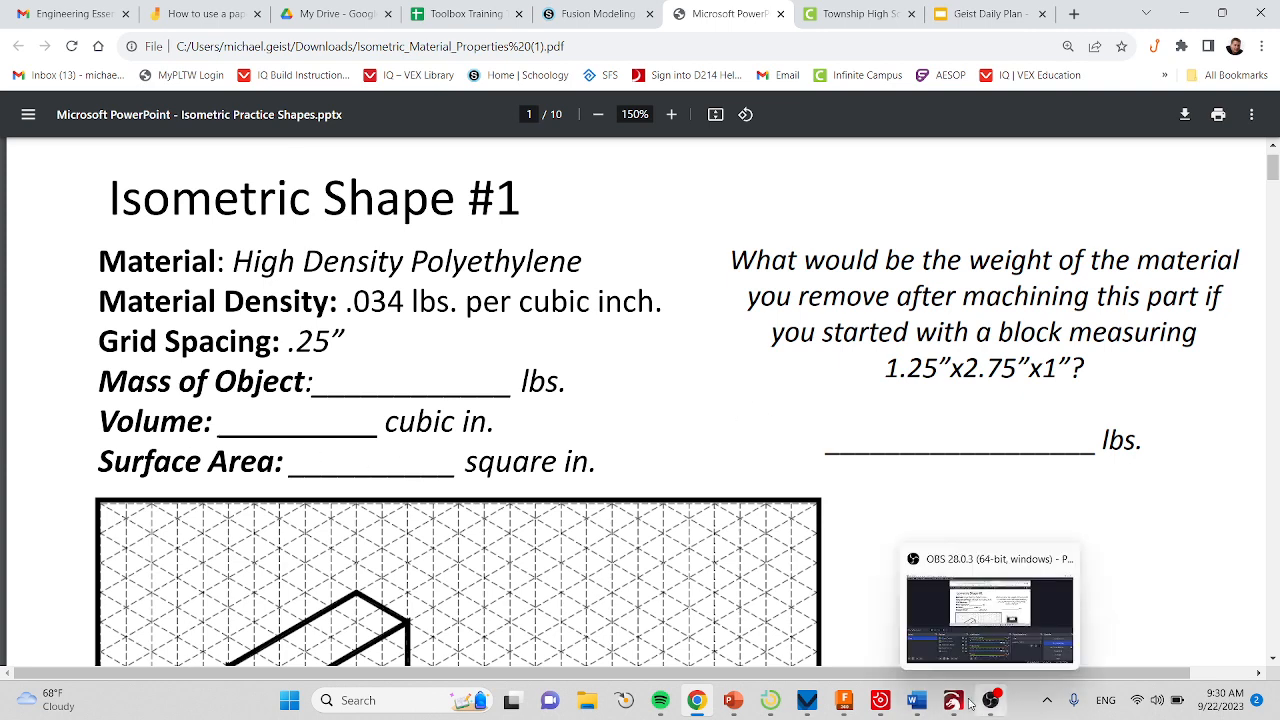
left_click(844, 700)
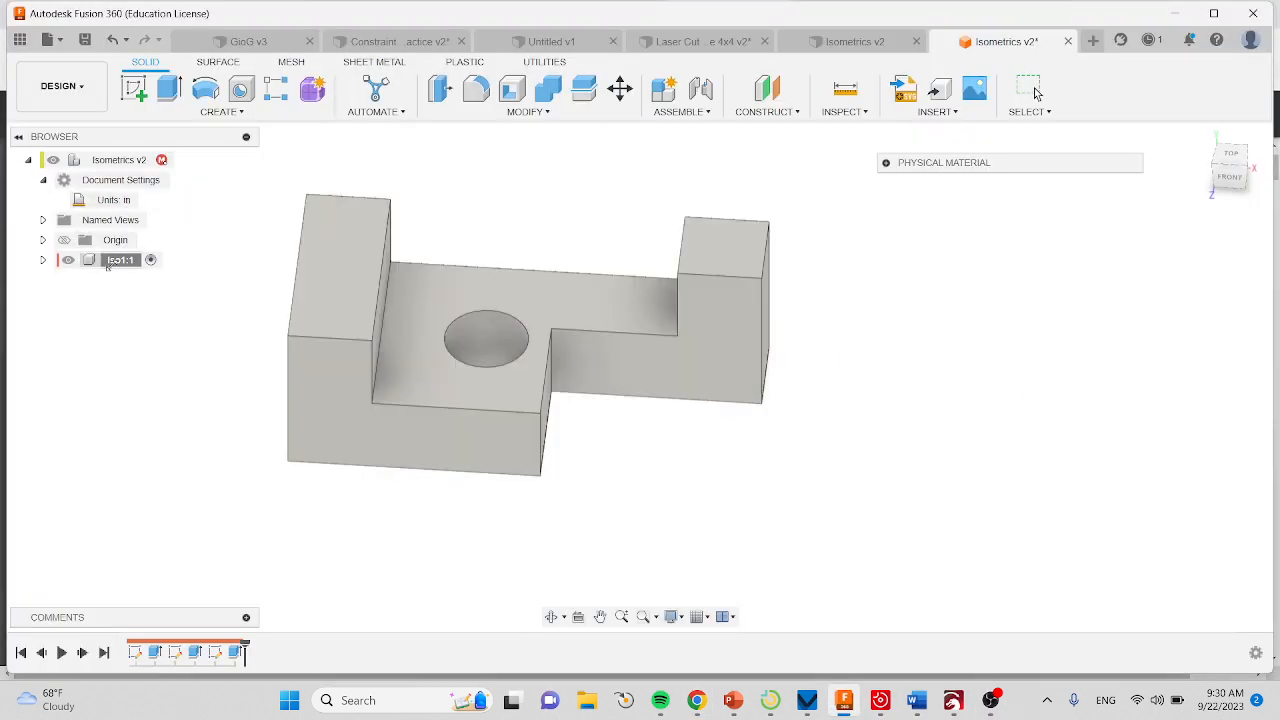
left_click(107, 262)
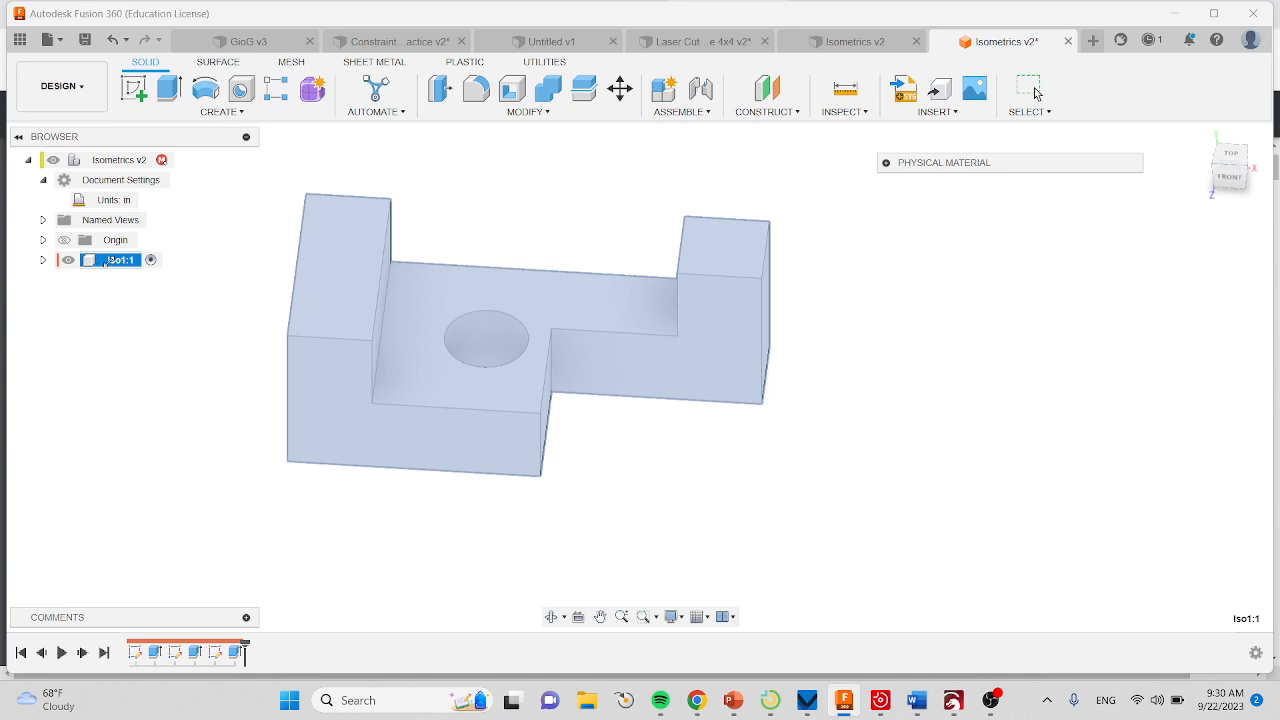
right_click(107, 262)
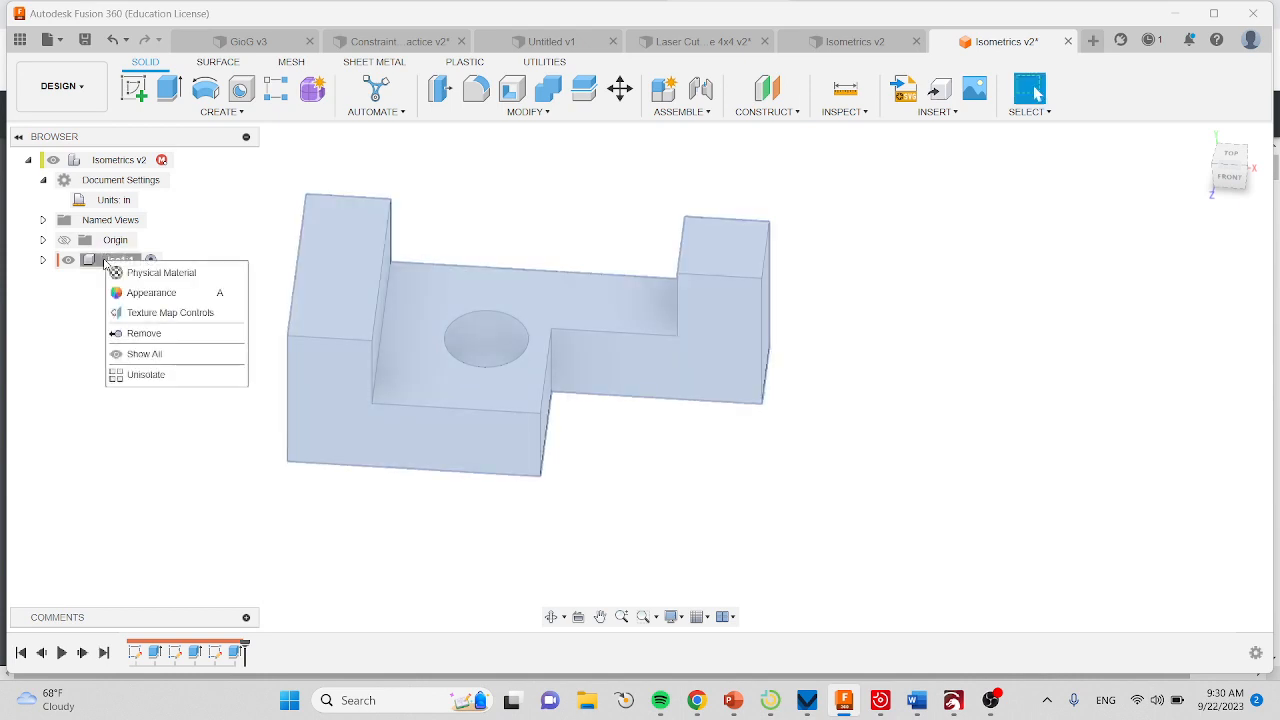
left_click(163, 244)
right_click(107, 262)
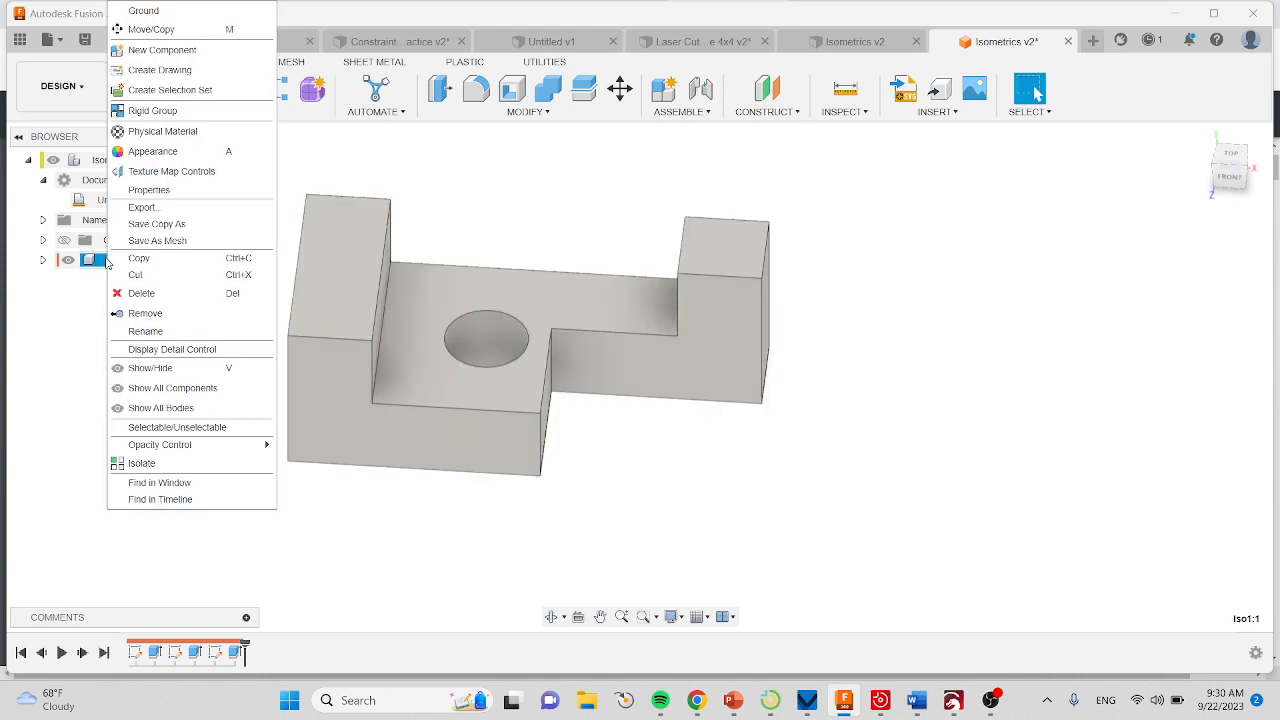
left_click(173, 192)
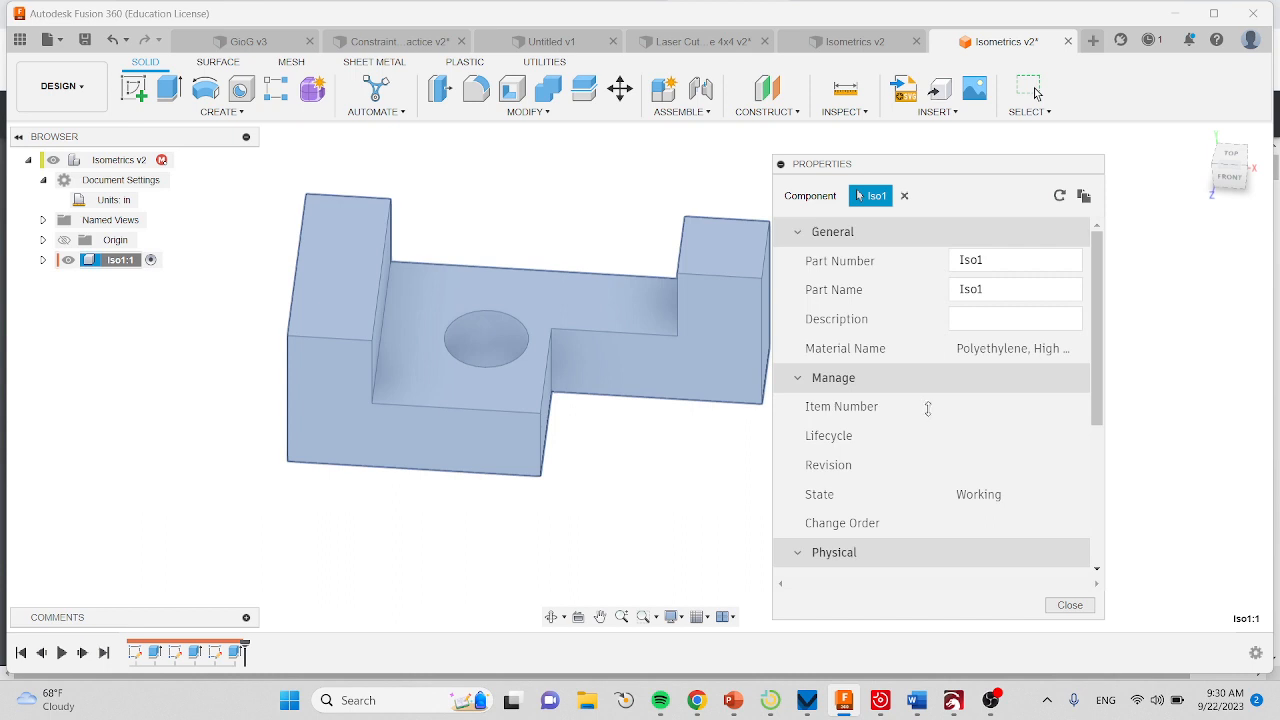
scroll(942, 413, "down", 3)
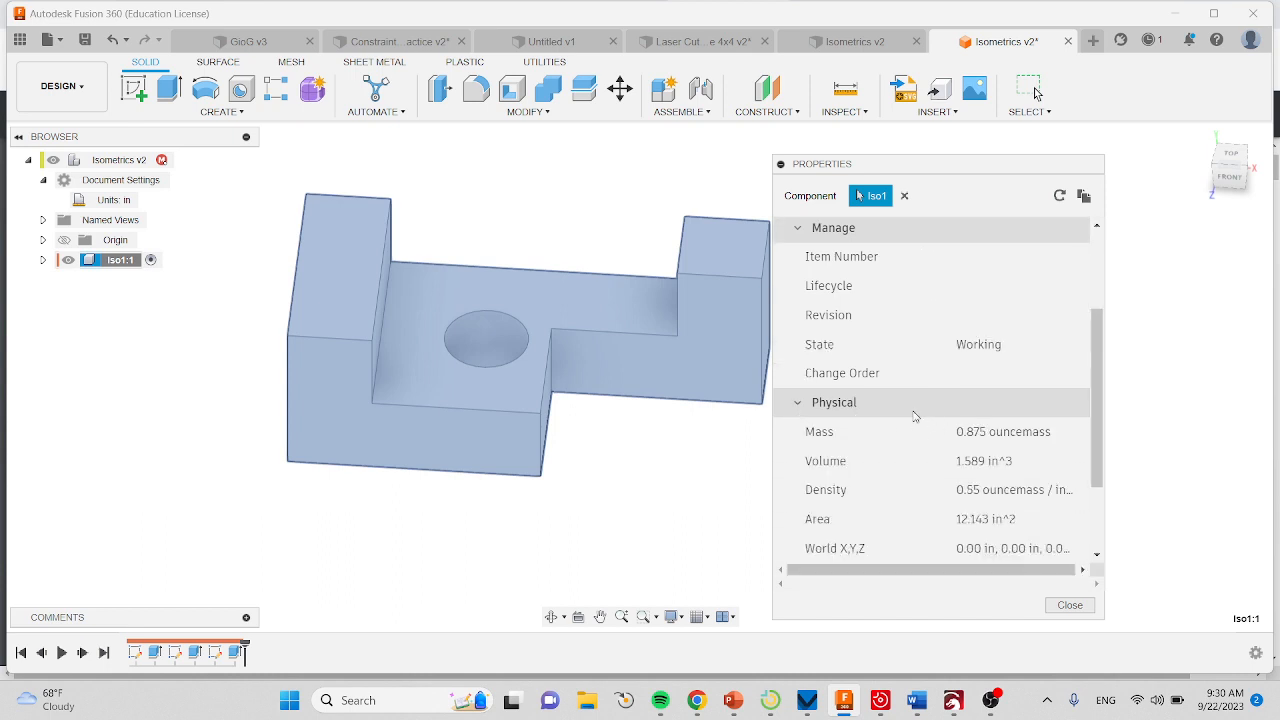
scroll(1005, 437, "down", 2)
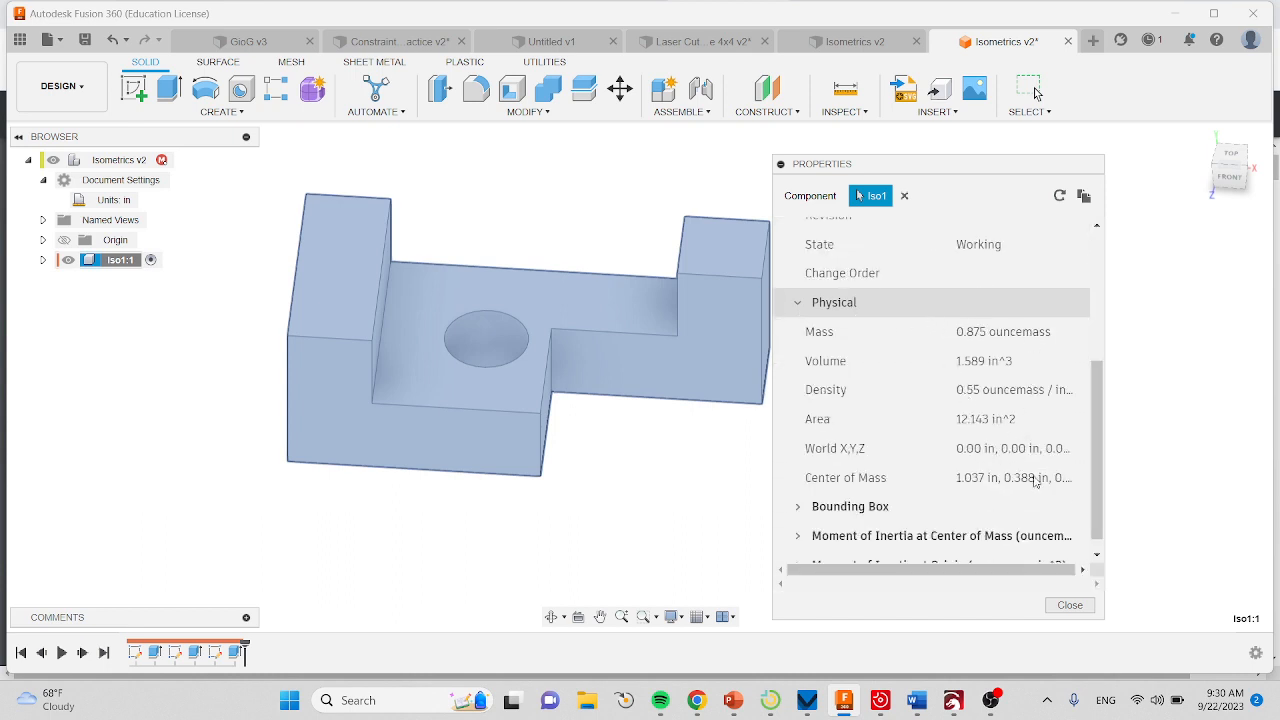
left_click(1070, 605)
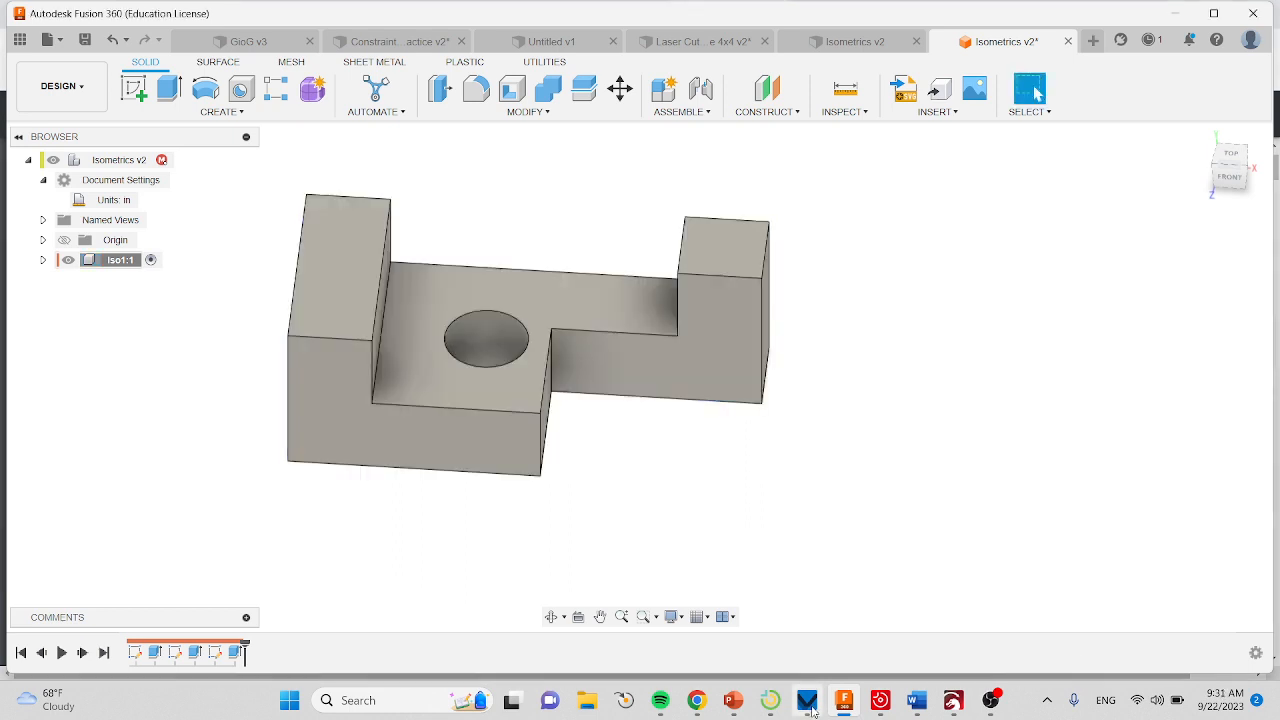
mouse_move(700, 708)
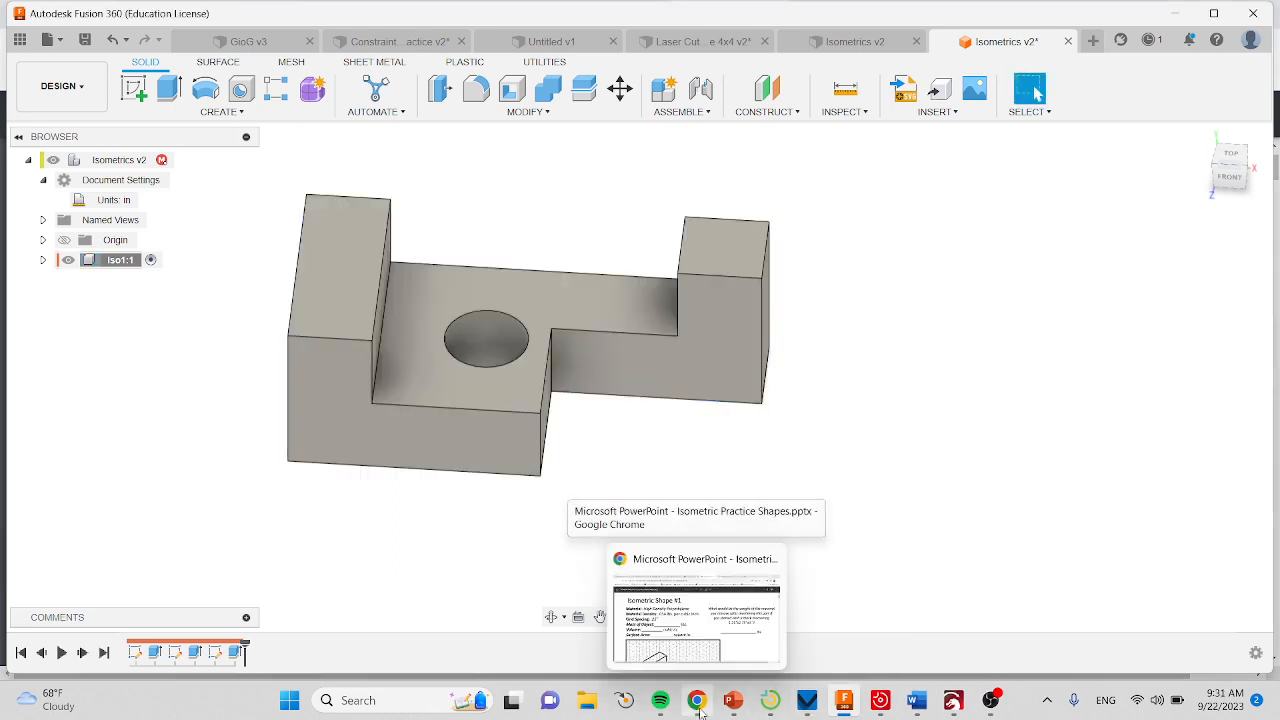
left_click(995, 700)
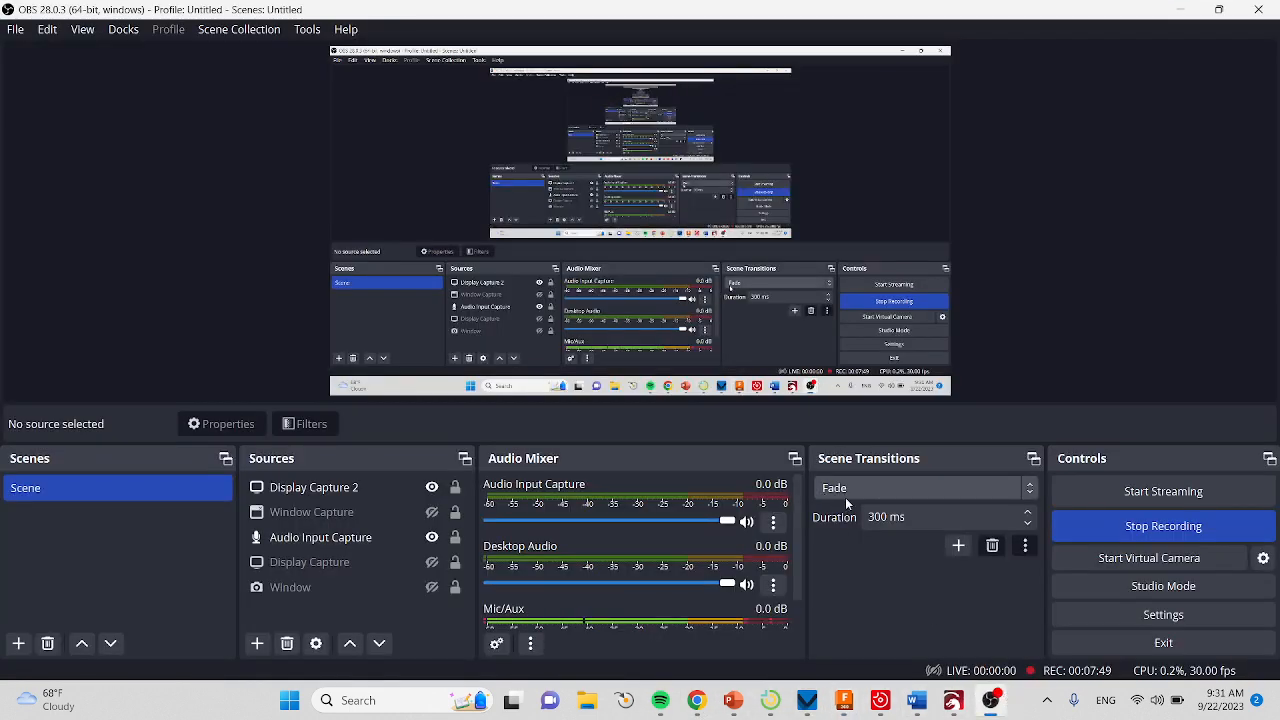